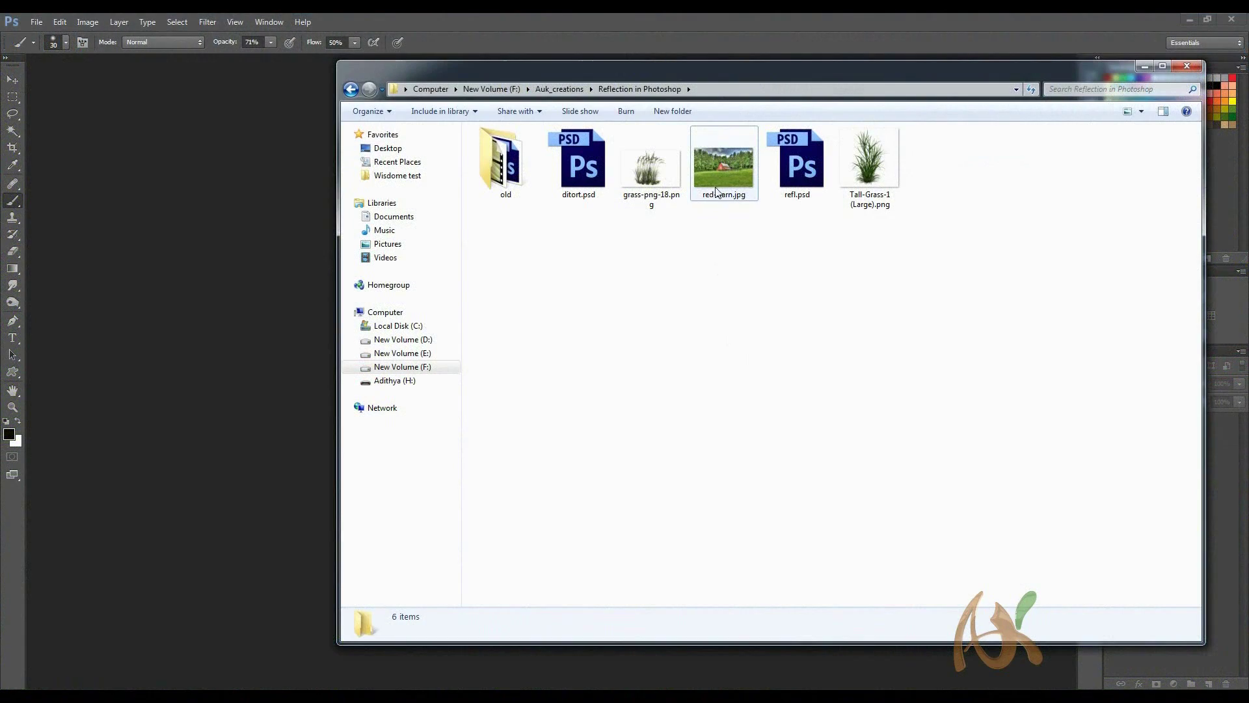
# Drag red-barn.jpg from its folder into Photoshop to open it as a new document.
pyautogui.moveTo(720, 166); pyautogui.dragTo(283, 324)
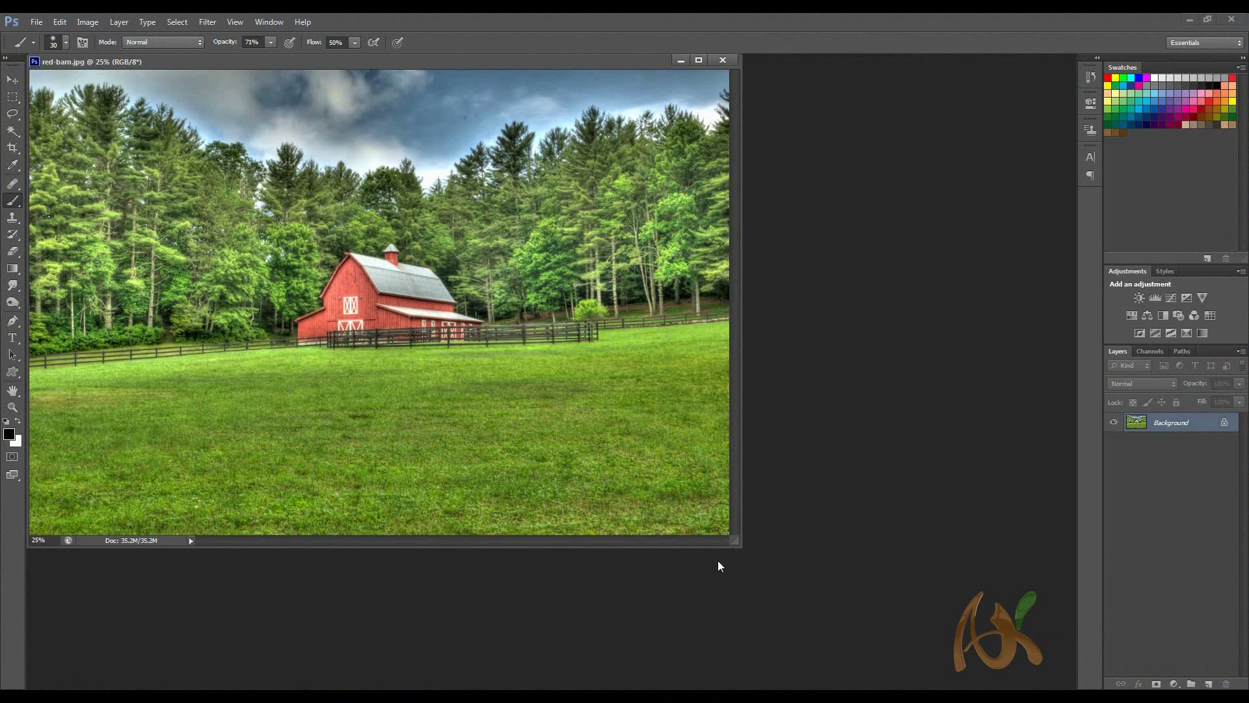
# Enlarge and reposition the photo window and close the file browser covering it.
pyautogui.moveTo(736, 542); pyautogui.dragTo(918, 618)
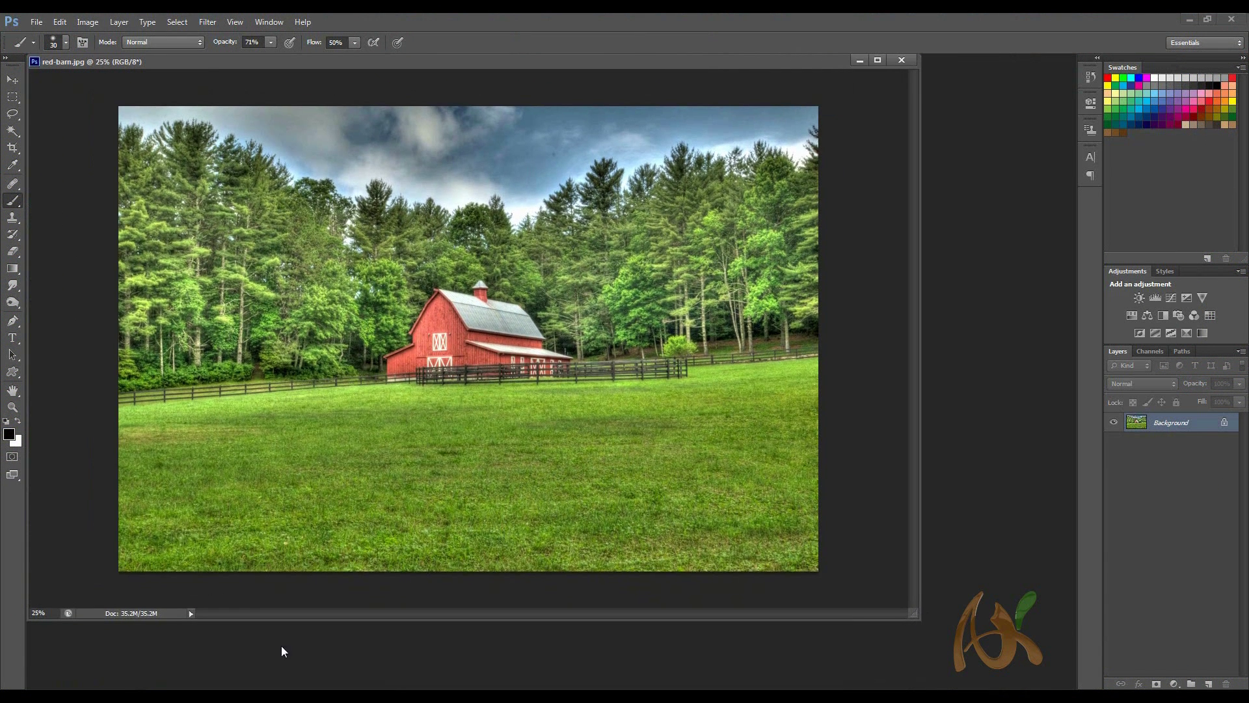
pyautogui.click(180, 688)
pyautogui.click(658, 260)
pyautogui.moveTo(724, 160); pyautogui.dragTo(1067, 78)
pyautogui.click(1146, 67)
pyautogui.moveTo(263, 65); pyautogui.dragTo(294, 72)
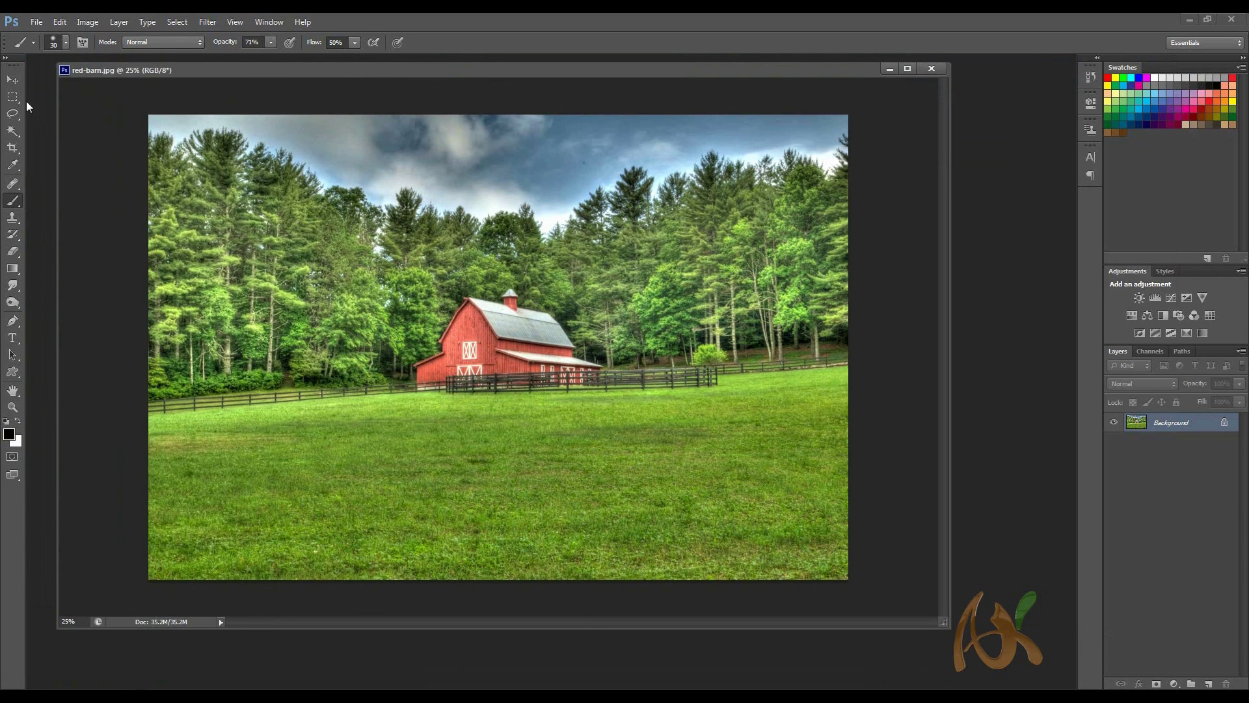
# Lasso the sky, trees and barn above the fence line and copy them to Layer 1.
pyautogui.click(13, 114)
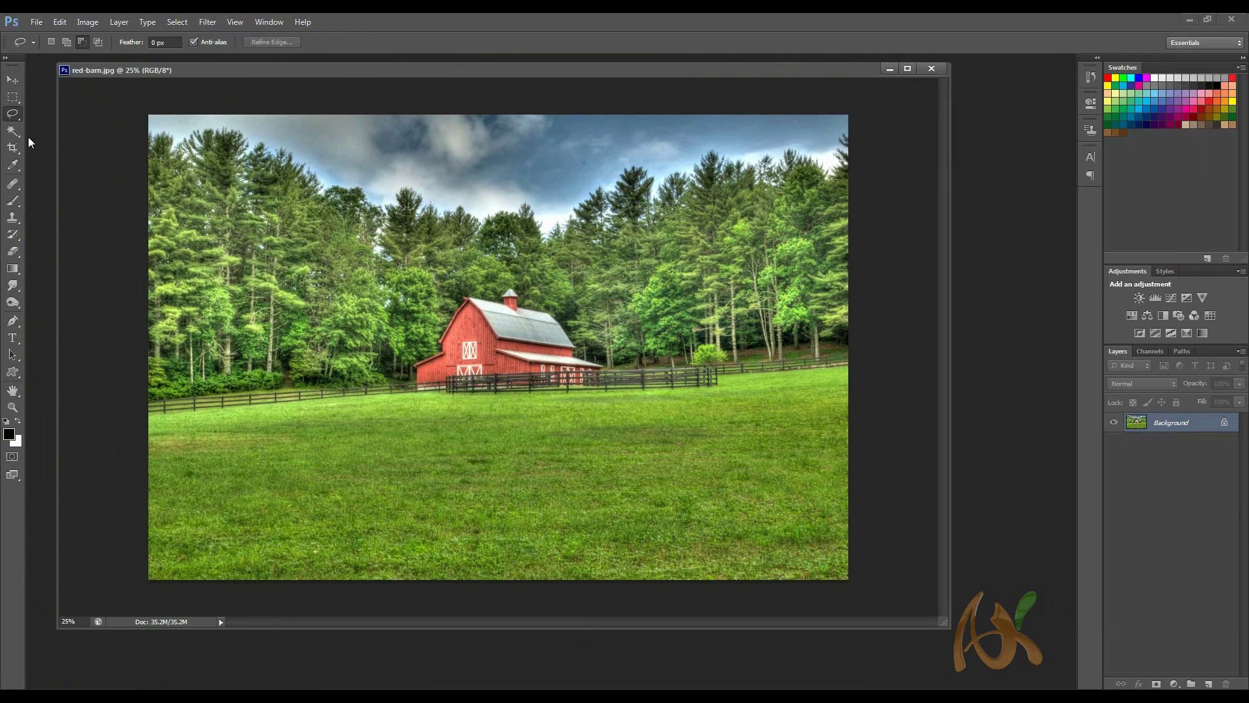
pyautogui.moveTo(150, 423); pyautogui.dragTo(385, 400)
pyautogui.hotkey('ctrl', 'd')
pyautogui.moveTo(150, 420); pyautogui.dragTo(403, 407)
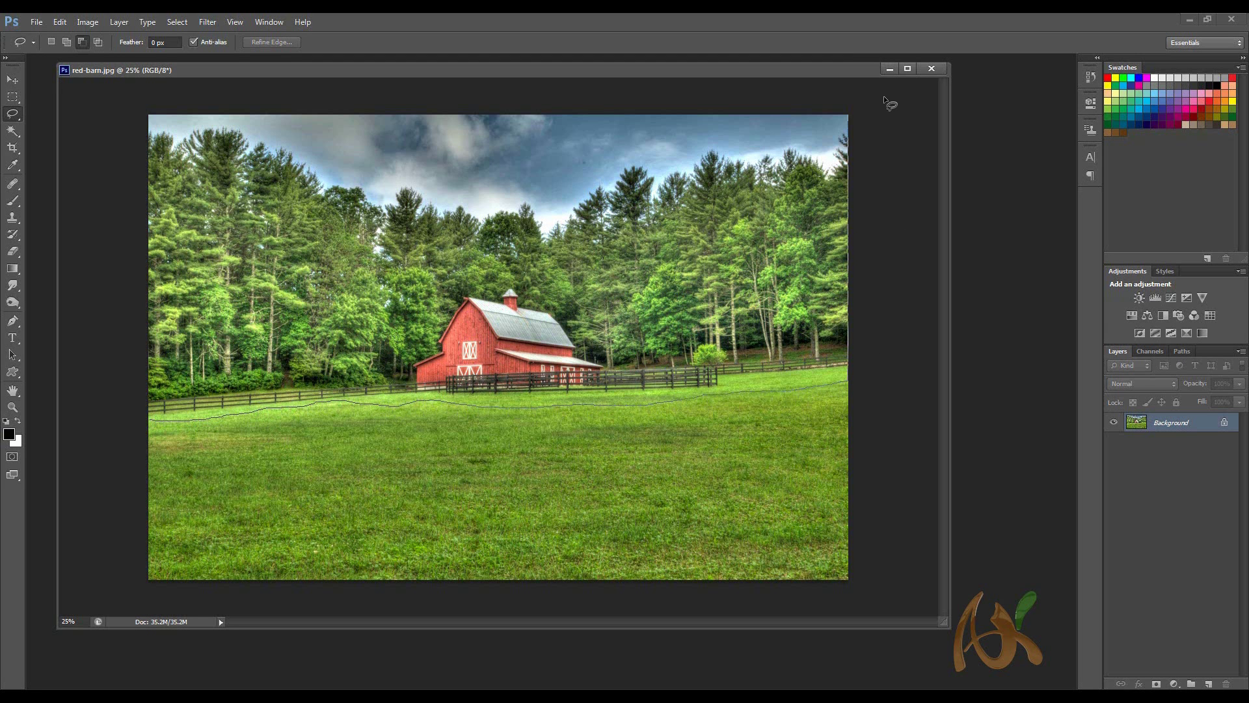
pyautogui.moveTo(783, 91)
pyautogui.mouseDown()
pyautogui.moveTo(457, 74)
pyautogui.moveTo(372, 91)
pyautogui.mouseUp()
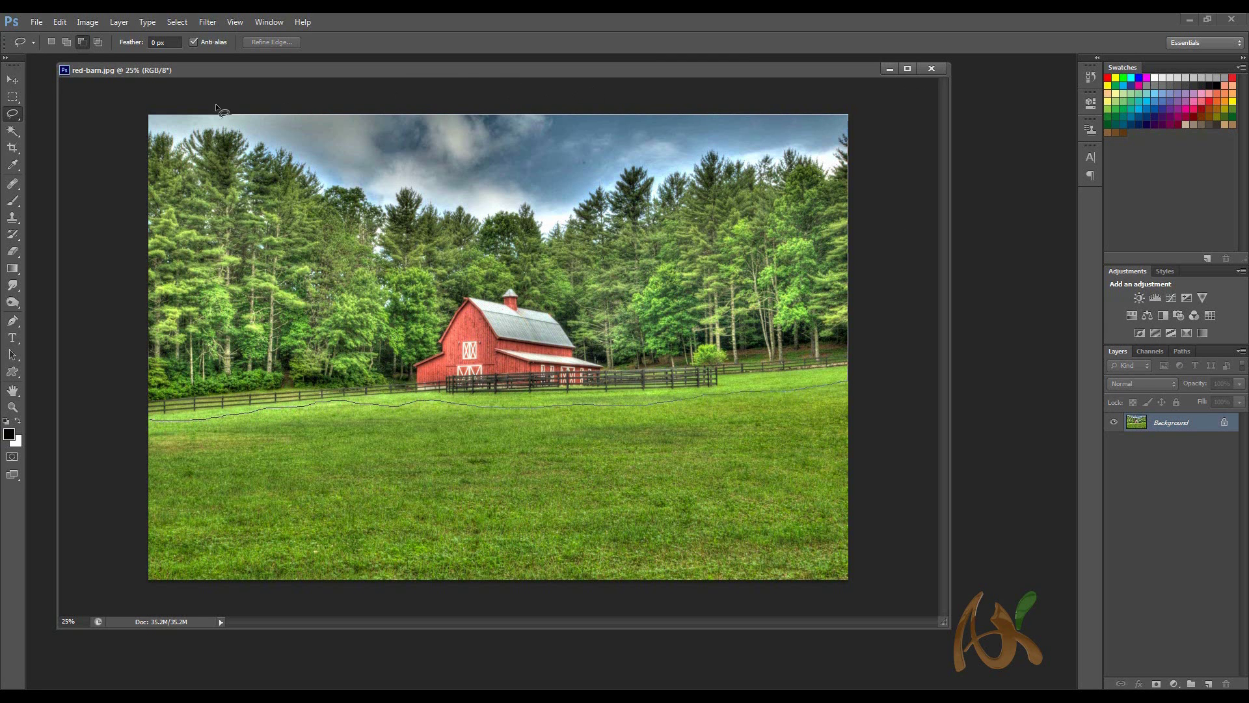
pyautogui.moveTo(114, 124)
pyautogui.mouseDown()
pyautogui.moveTo(64, 321)
pyautogui.moveTo(65, 377)
pyautogui.mouseUp()
pyautogui.moveTo(70, 422); pyautogui.dragTo(70, 422)
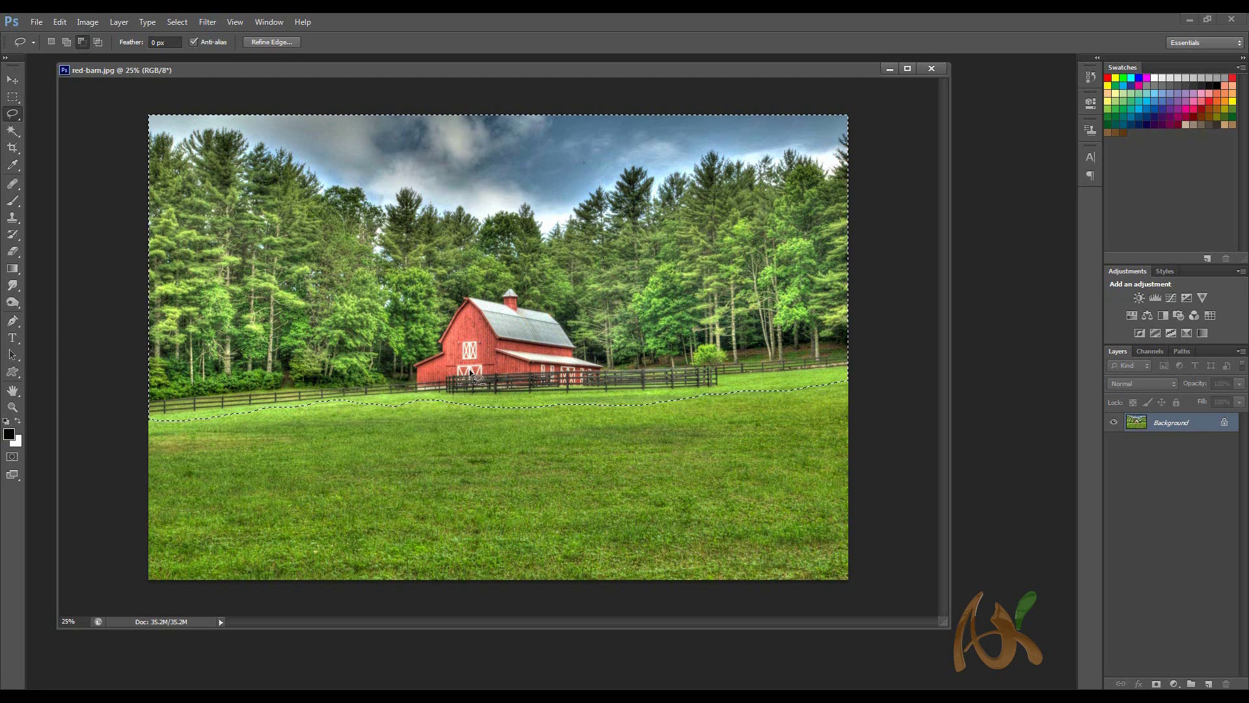
pyautogui.hotkey('ctrl', 'j')
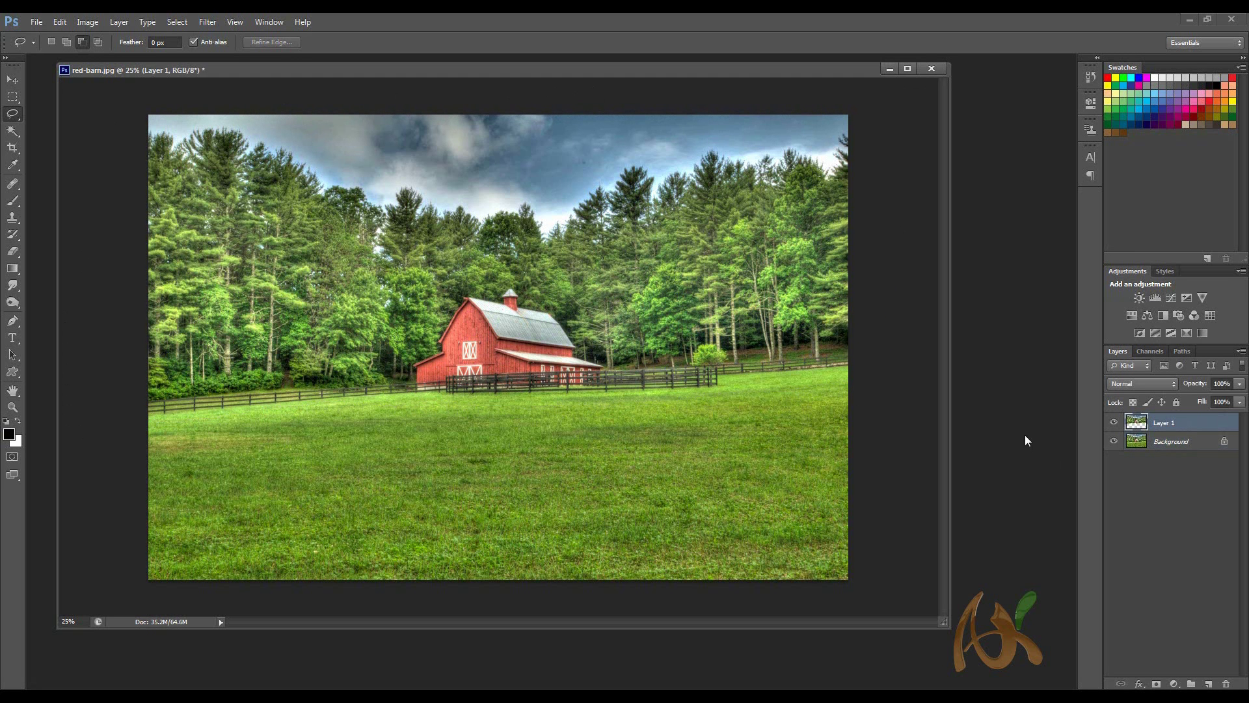
# Flip Layer 1 vertically, move it below the shoreline, tilt it and squash it to about 76%.
pyautogui.click(12, 79)
pyautogui.hotkey('ctrl', 't')
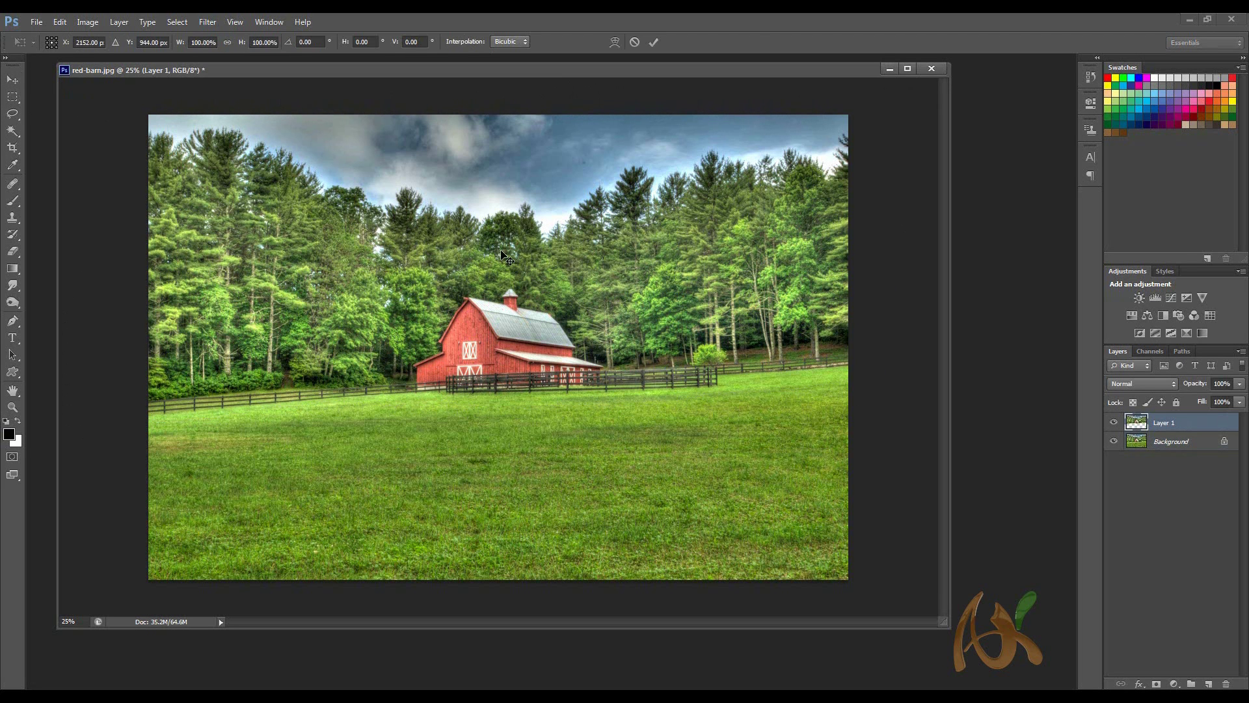
pyautogui.rightClick(552, 225)
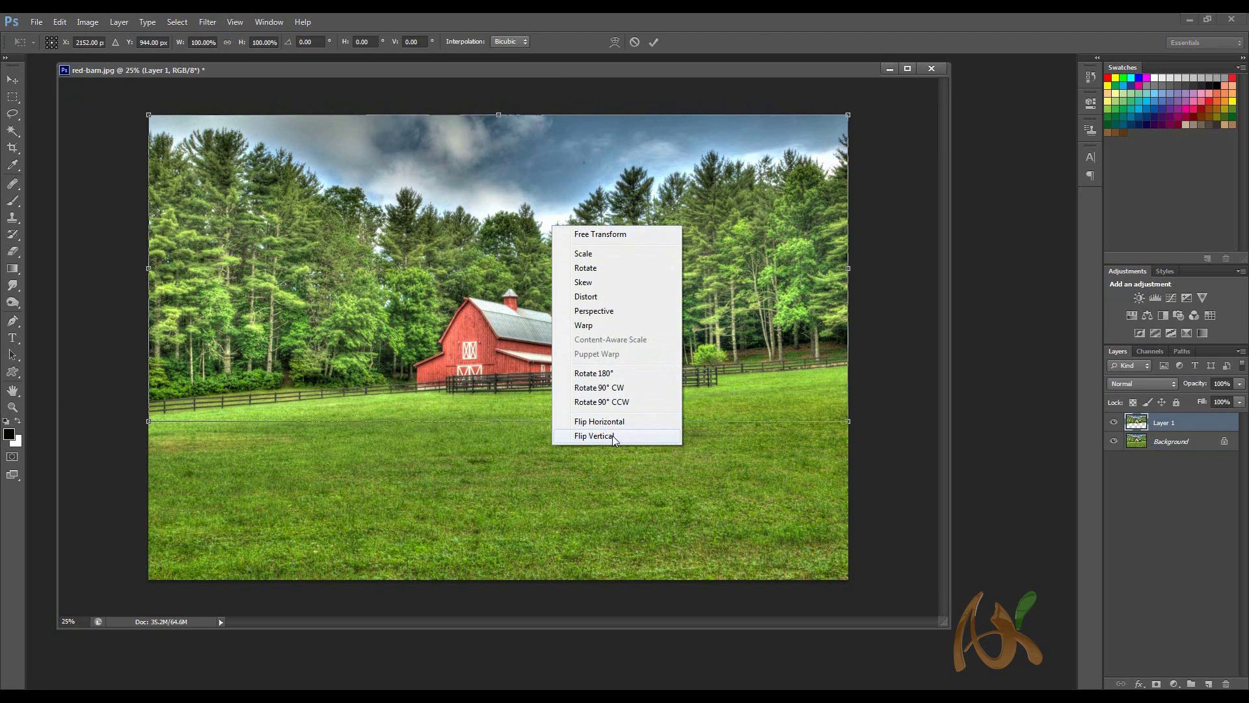
pyautogui.click(593, 436)
pyautogui.moveTo(509, 259); pyautogui.dragTo(509, 554)
pyautogui.moveTo(863, 402); pyautogui.dragTo(854, 385)
pyautogui.moveTo(580, 521); pyautogui.dragTo(589, 513)
pyautogui.scroll(-3, 575, 392)
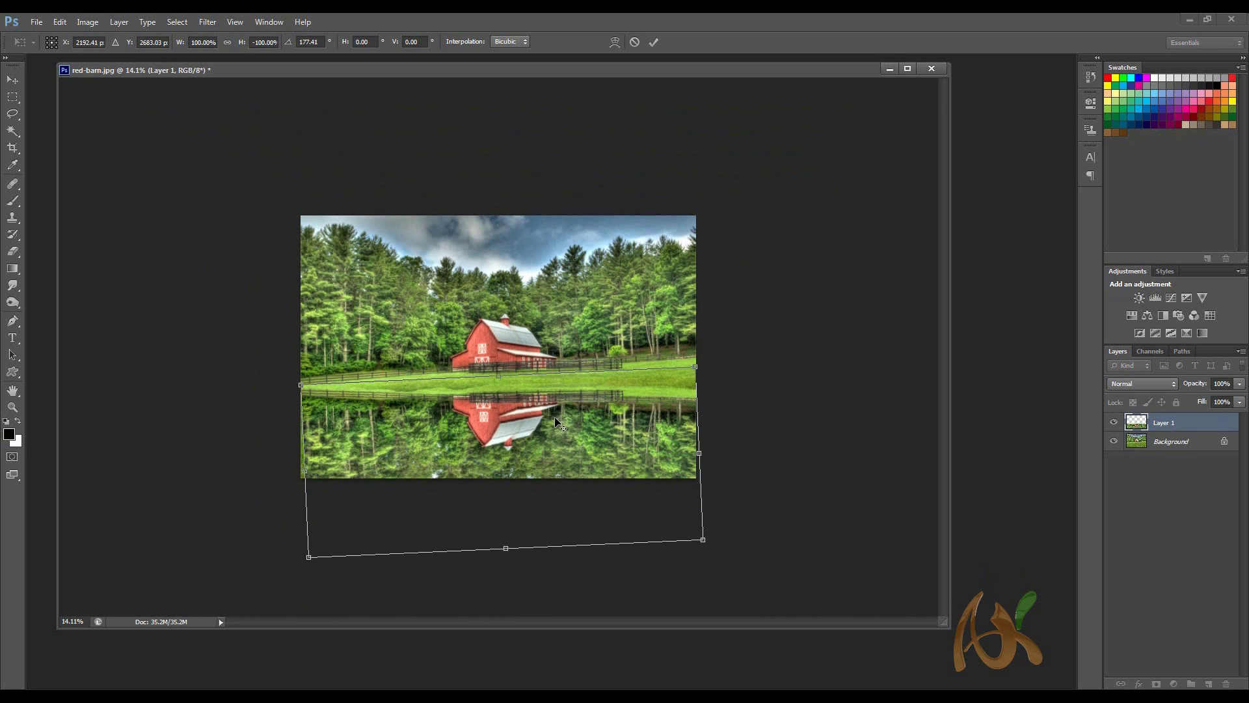
pyautogui.moveTo(505, 547); pyautogui.dragTo(504, 510)
pyautogui.moveTo(364, 457); pyautogui.dragTo(361, 455)
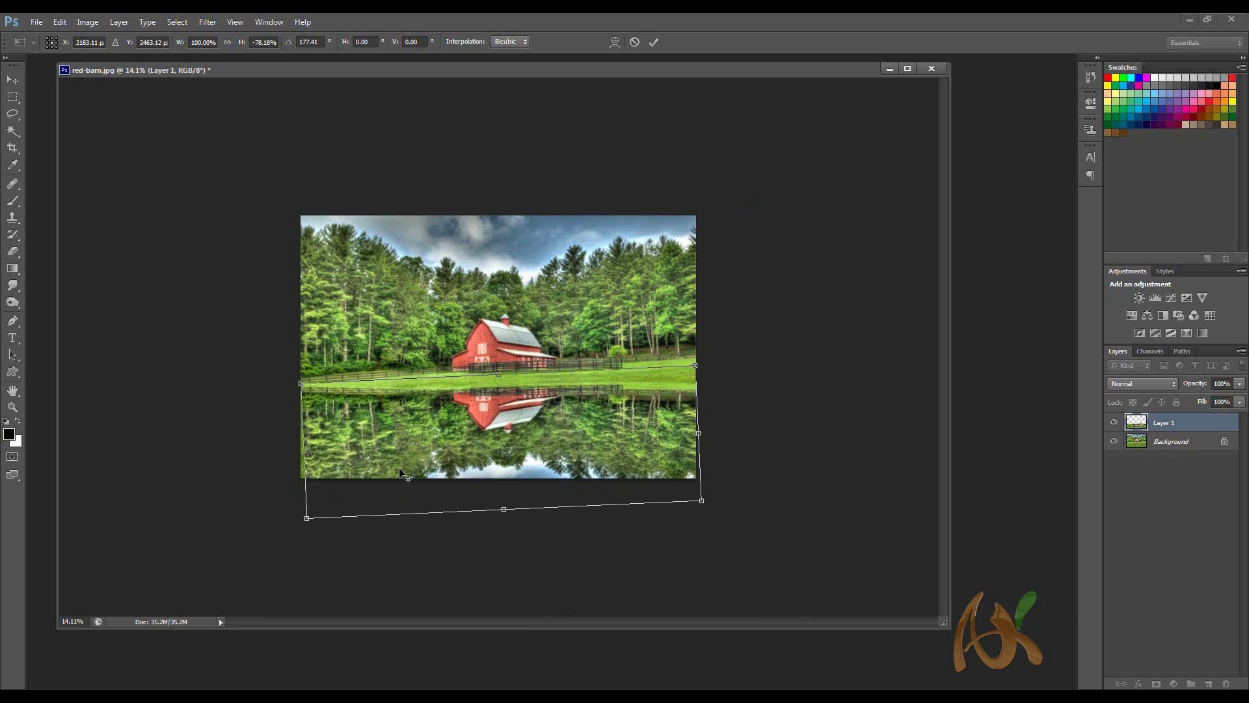
pyautogui.scroll(3, 392, 475)
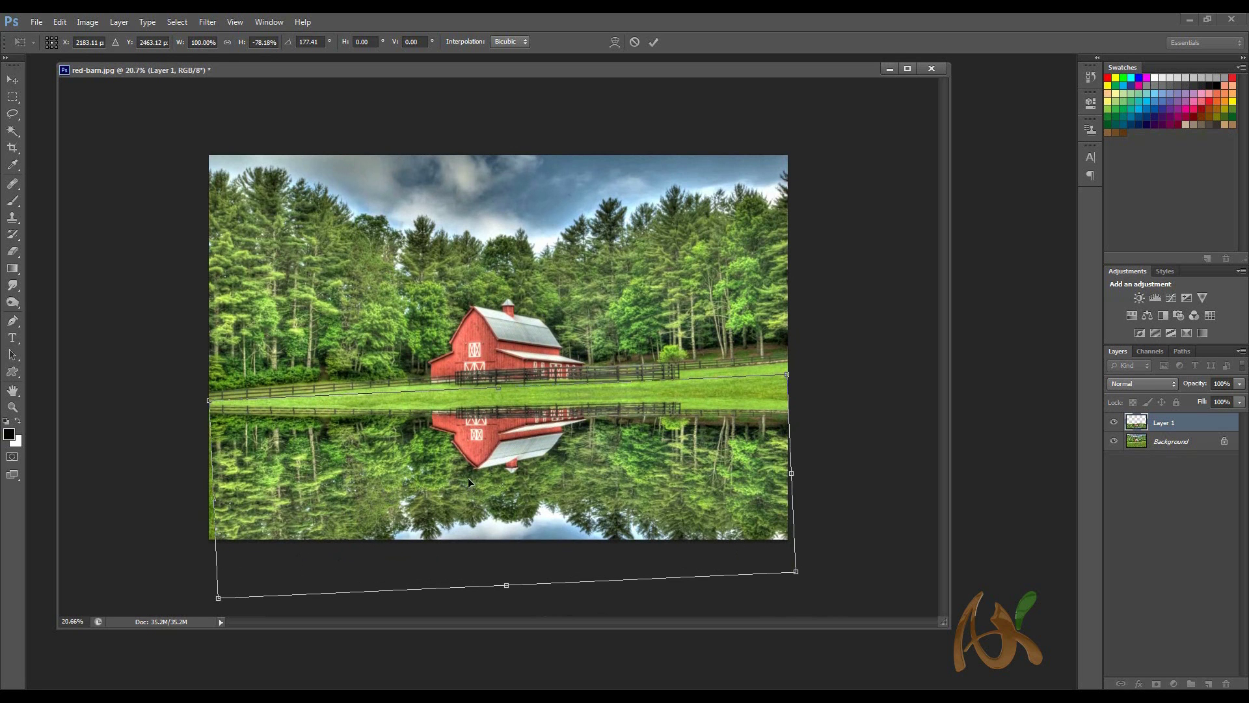
# Warp the reflection's corners and edges to follow the shoreline and apply the warp.
pyautogui.rightClick(376, 474)
pyautogui.click(410, 354)
pyautogui.moveTo(219, 599); pyautogui.dragTo(198, 596)
pyautogui.moveTo(211, 529); pyautogui.dragTo(208, 527)
pyautogui.moveTo(742, 407); pyautogui.dragTo(743, 397)
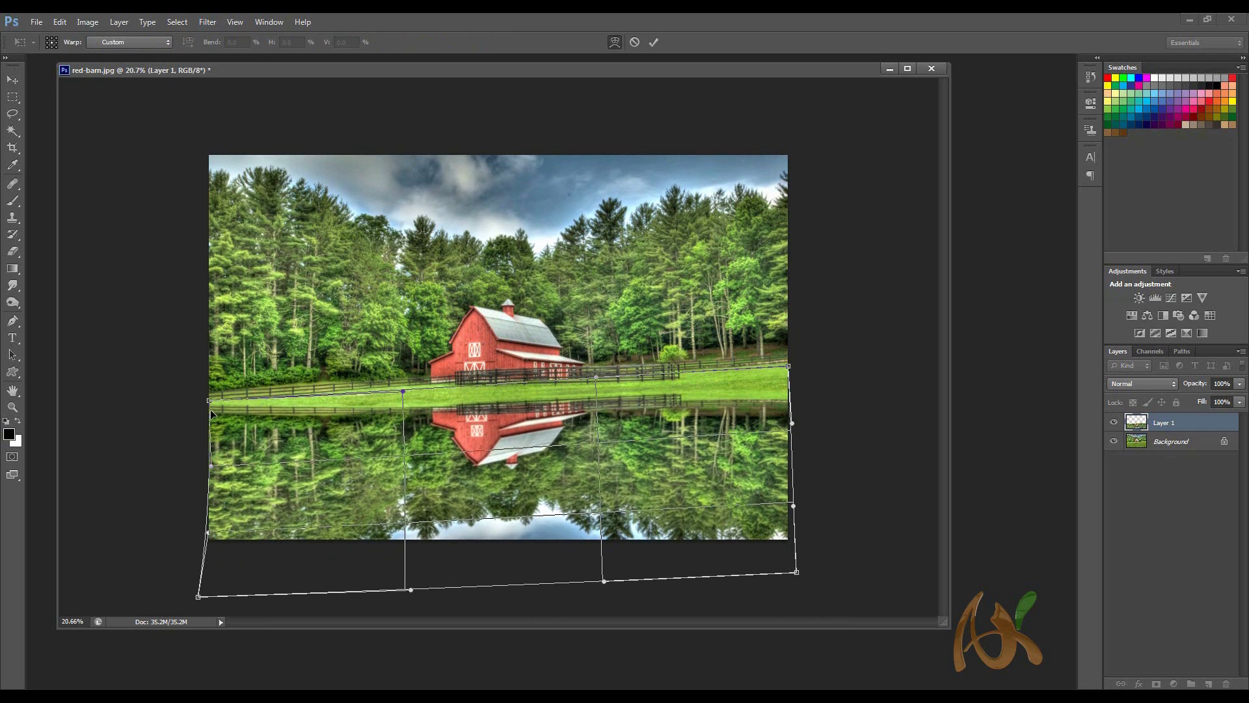
pyautogui.moveTo(211, 415); pyautogui.dragTo(212, 417)
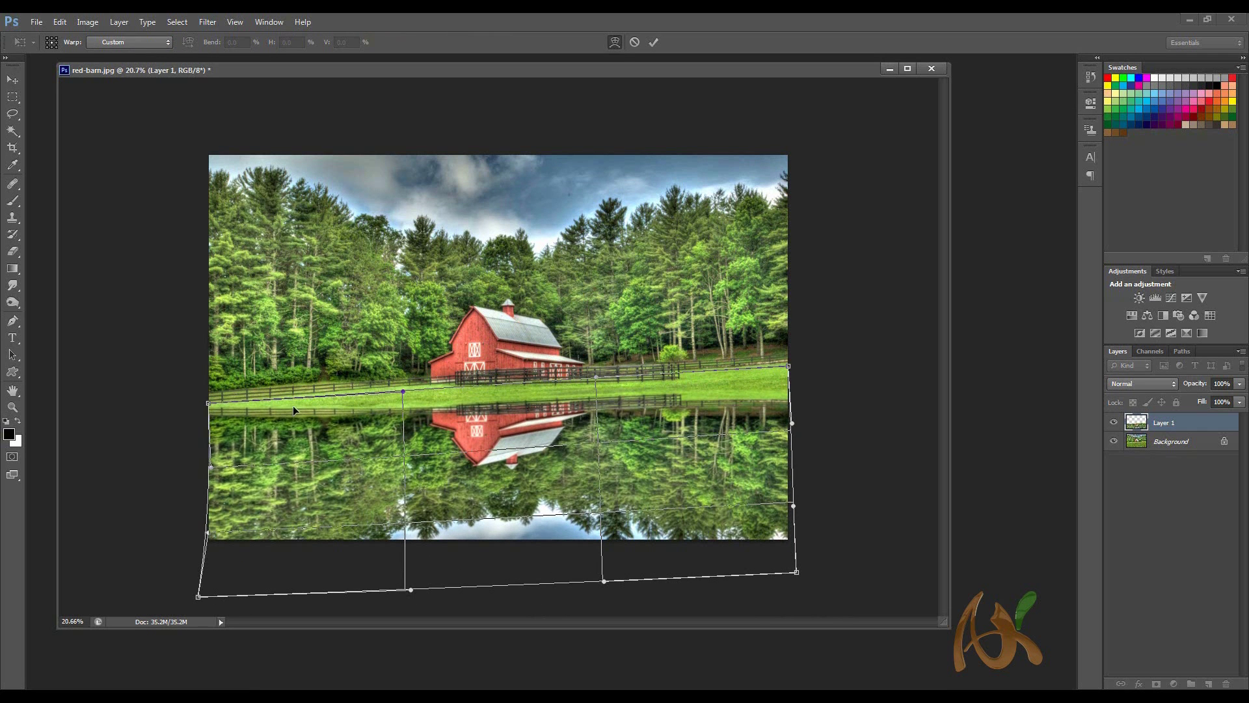
pyautogui.moveTo(326, 407); pyautogui.dragTo(327, 404)
pyautogui.press('Return')
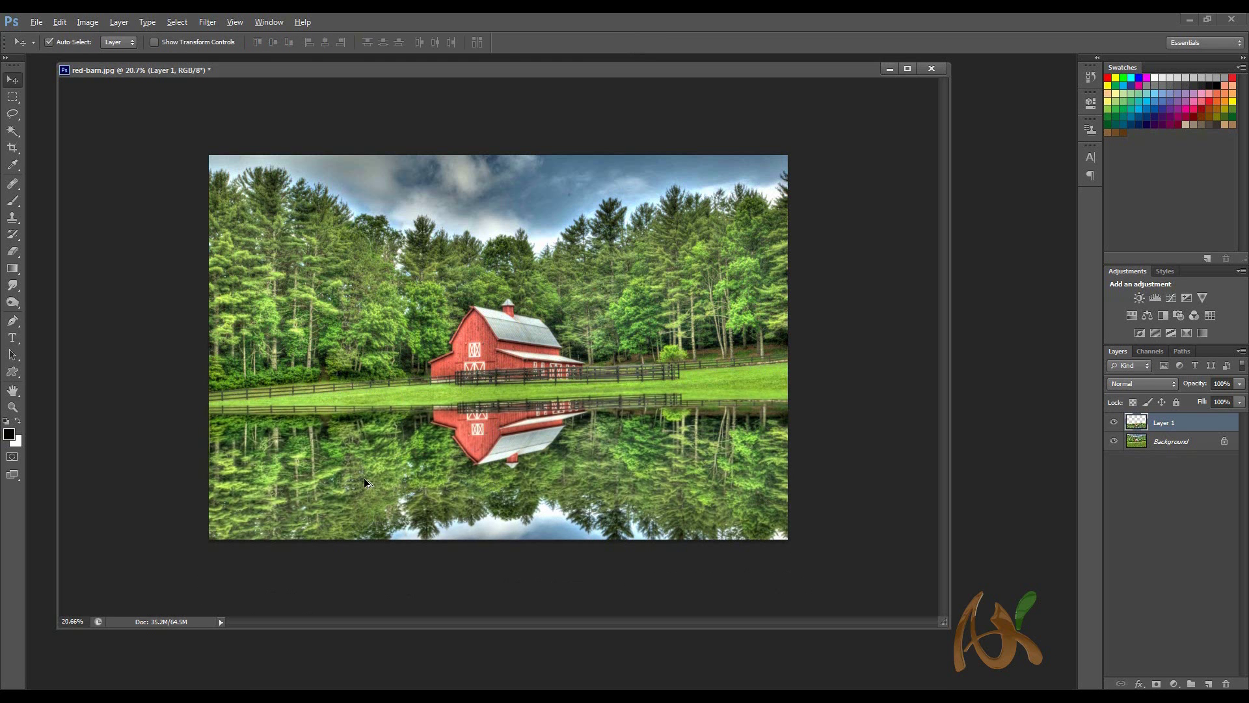
# Warp the barn reflection again to push it up against the shoreline.
pyautogui.press('alt')
pyautogui.hotkey('ctrl', 't')
pyautogui.rightClick(513, 434)
pyautogui.click(546, 536)
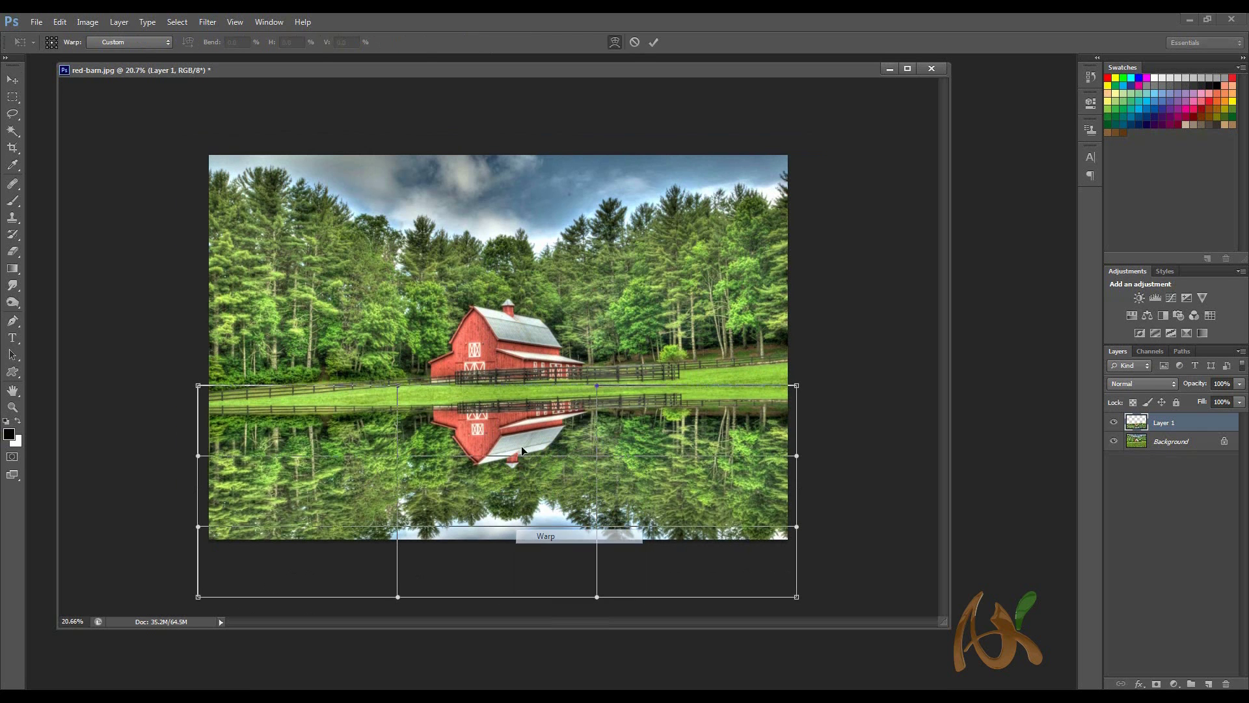
pyautogui.moveTo(505, 410); pyautogui.dragTo(505, 405)
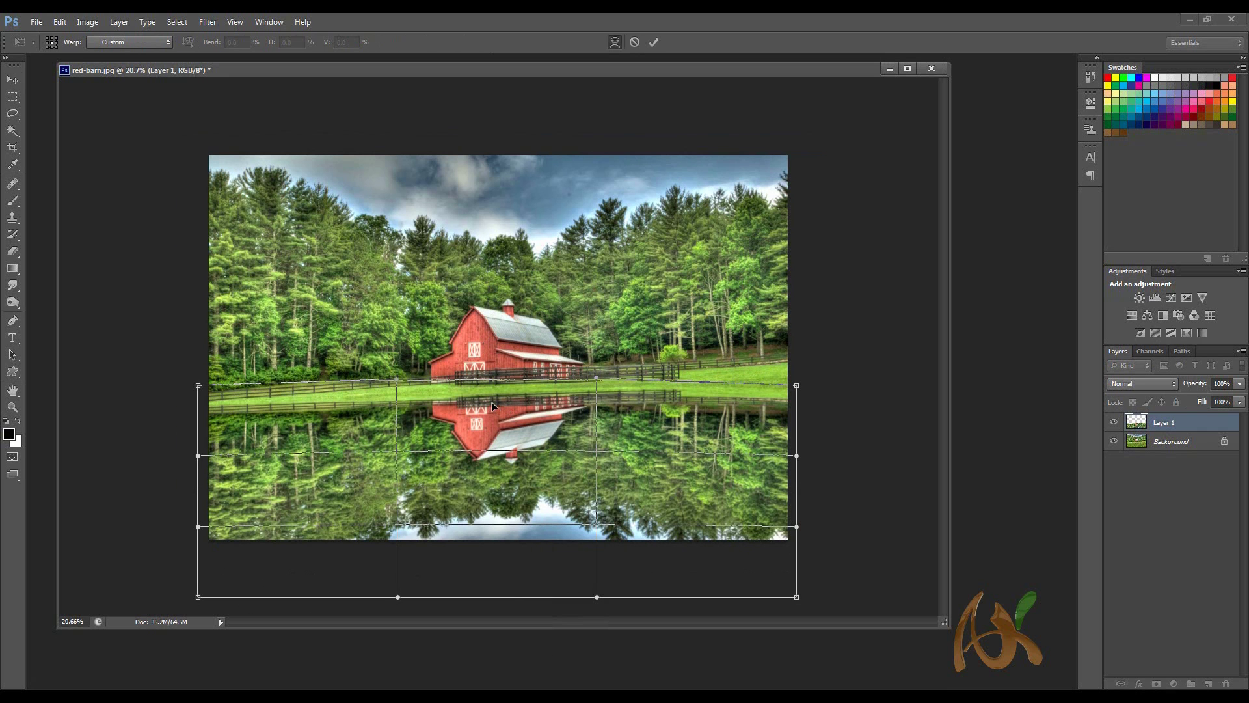
pyautogui.press('Return')
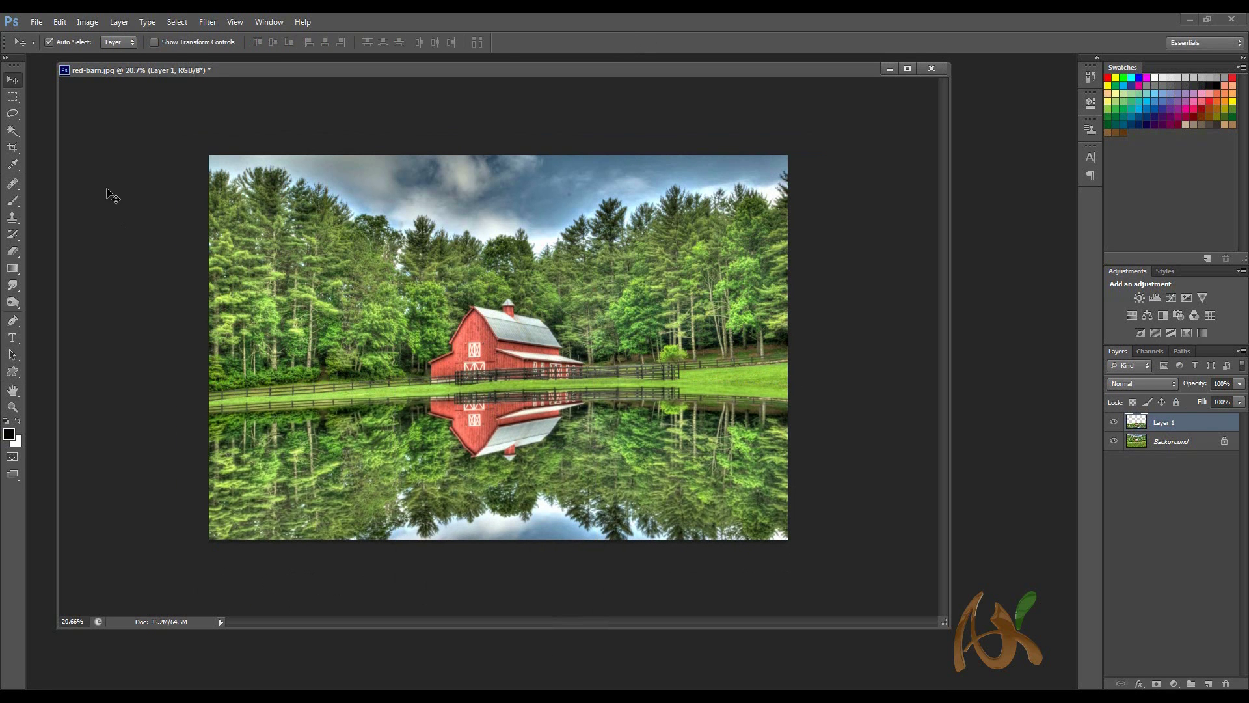
# Erase the grass seam under the fence with the Eraser, then zoom back out to 25%.
pyautogui.click(15, 254)
pyautogui.scroll(5, 483, 379)
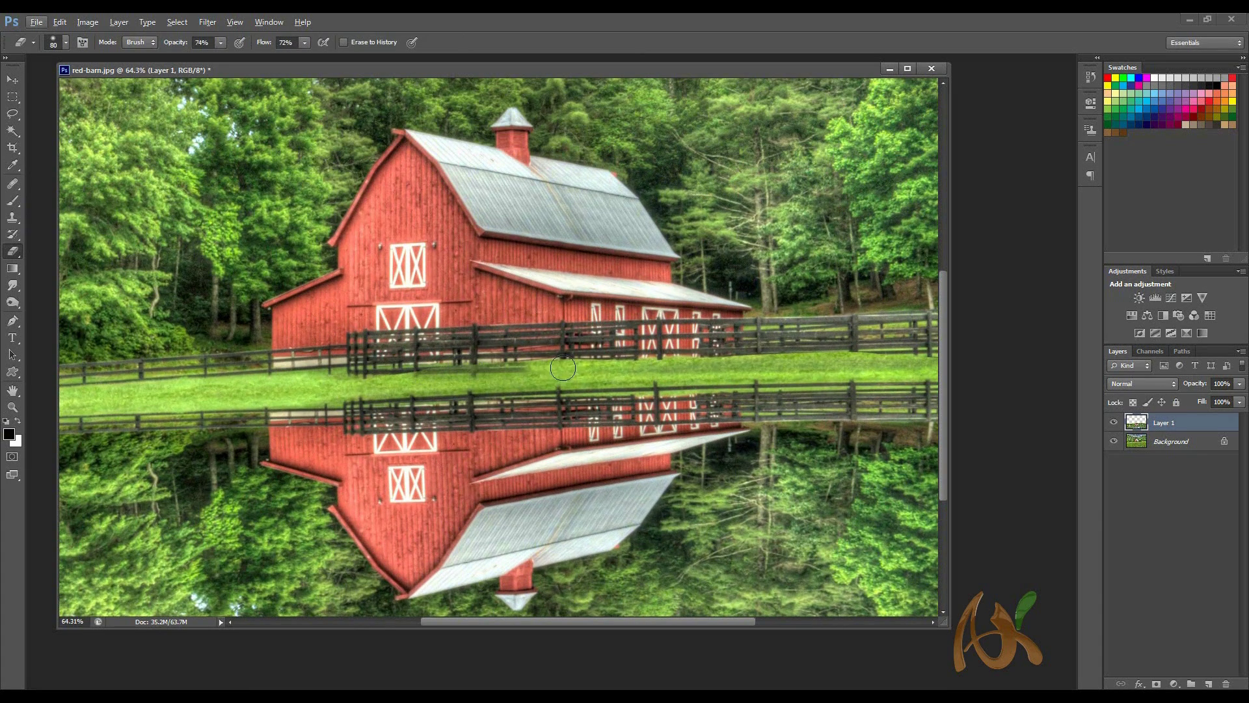
pyautogui.moveTo(563, 367)
pyautogui.mouseDown()
pyautogui.moveTo(746, 359)
pyautogui.moveTo(449, 365)
pyautogui.moveTo(902, 359)
pyautogui.moveTo(741, 355)
pyautogui.moveTo(863, 362)
pyautogui.mouseUp()
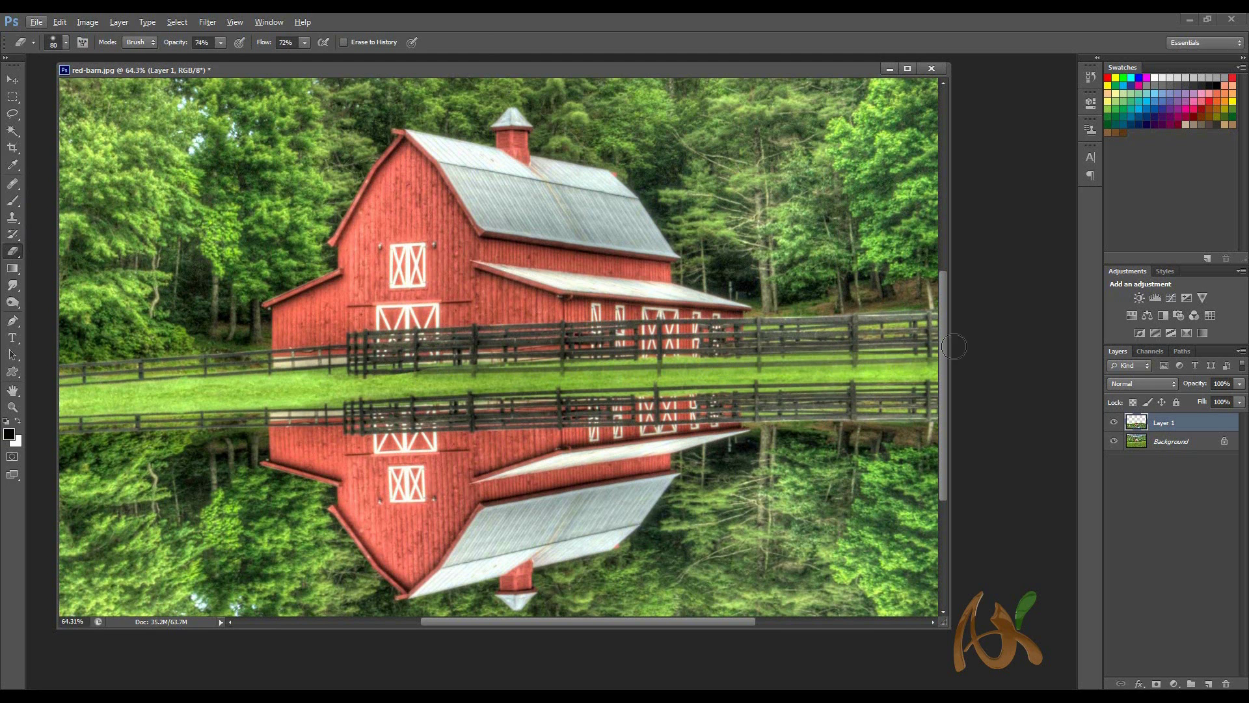
pyautogui.hotkey('ctrl', '0')
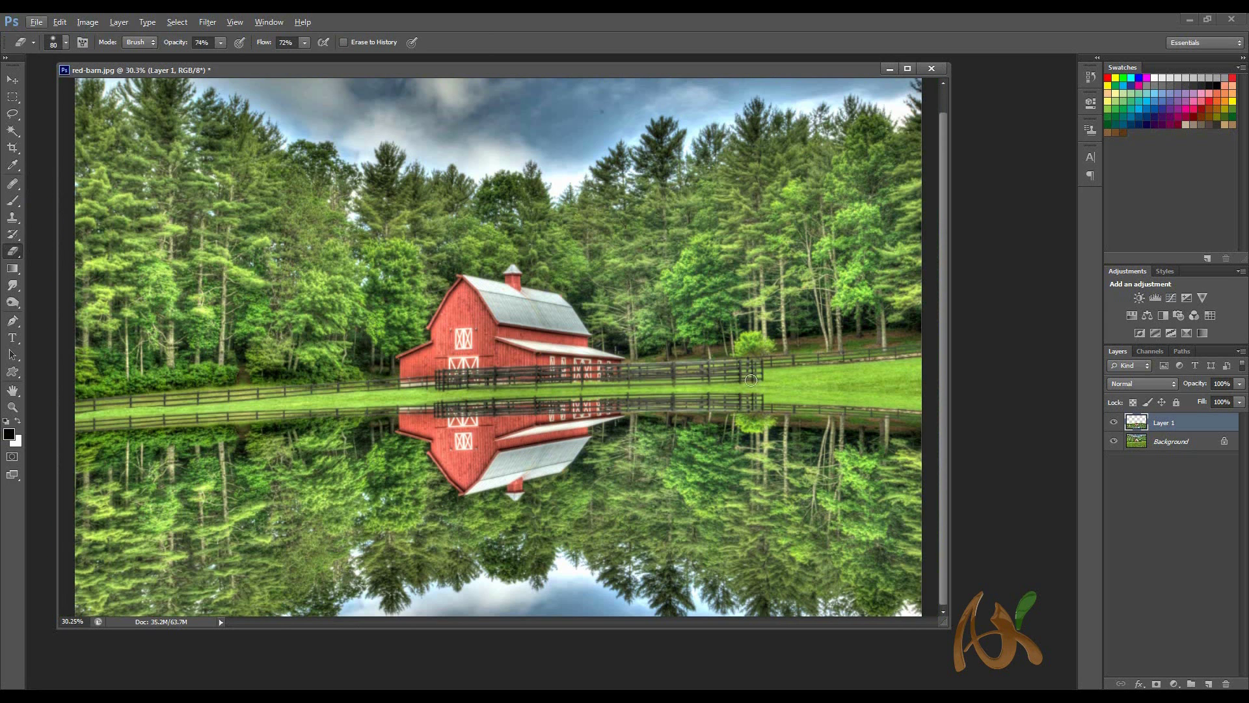
pyautogui.hotkey('ctrl', '-')
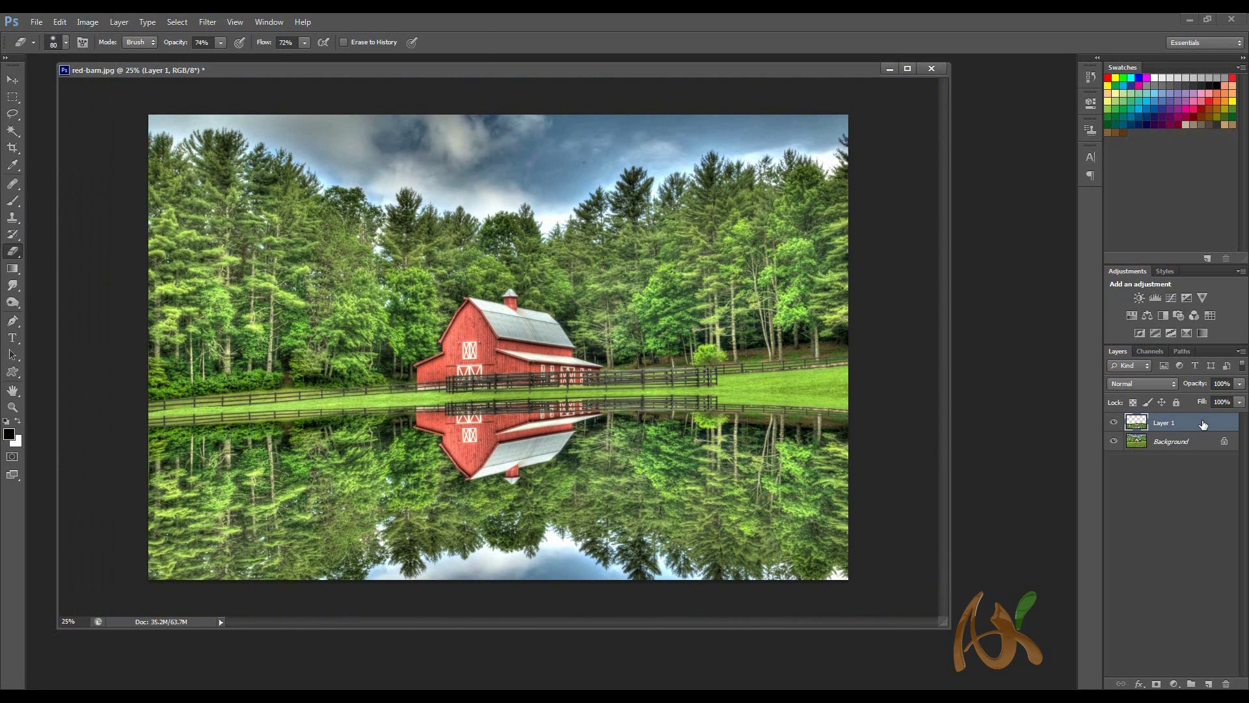
# Open the Gaussian Blur dialog and close it without applying anything.
pyautogui.click(204, 25)
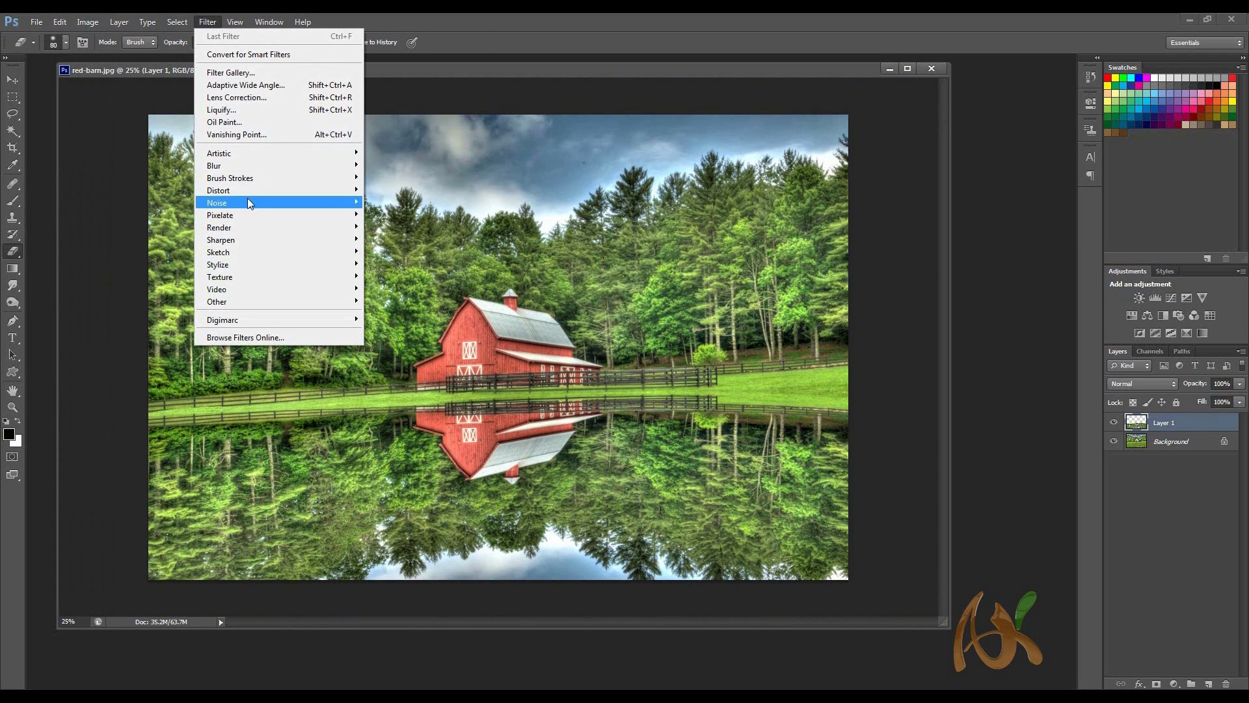
pyautogui.moveTo(248, 171)
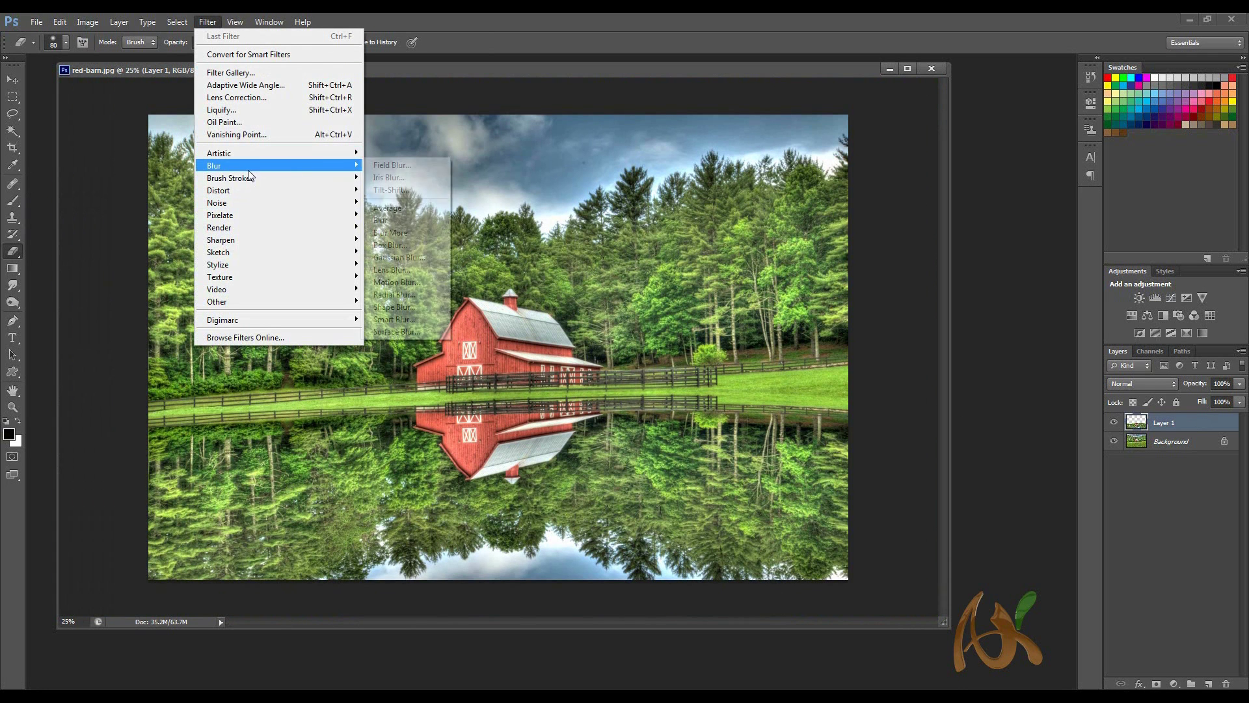
pyautogui.click(398, 258)
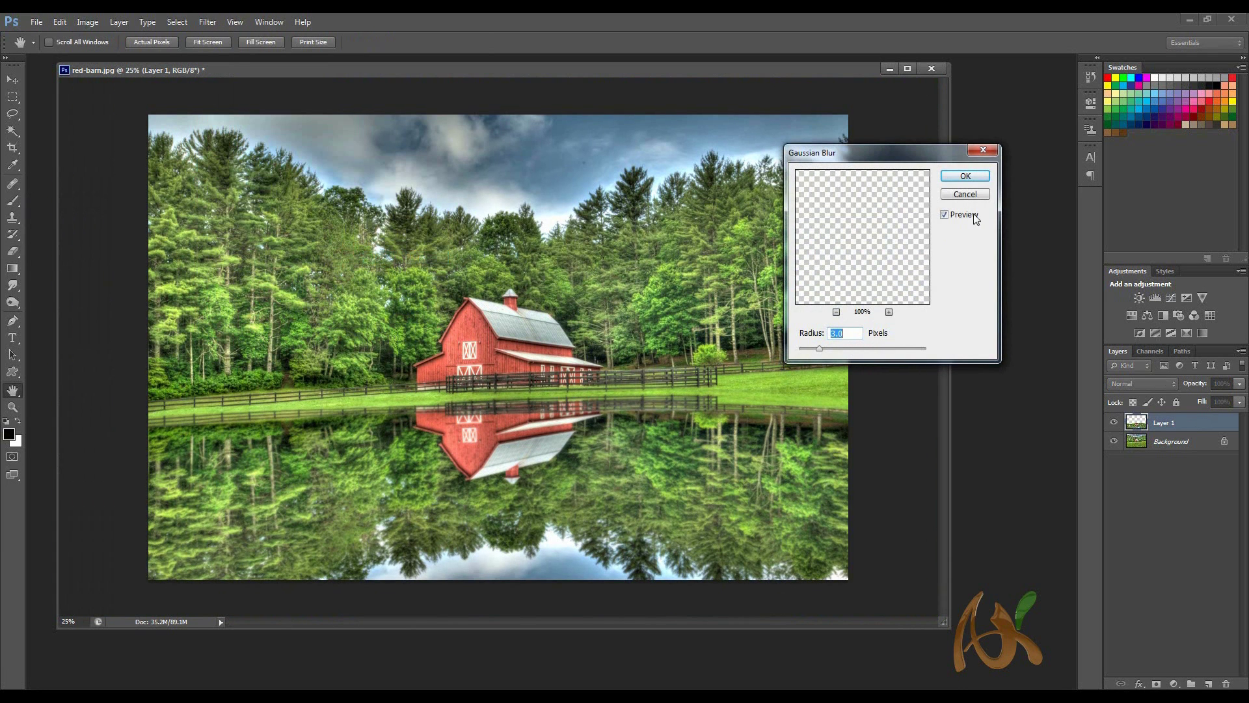
pyautogui.click(966, 176)
pyautogui.press('e')
# Apply a Motion Blur of 15 pixels at a 0° angle to the reflection on Layer 1.
pyautogui.click(207, 22)
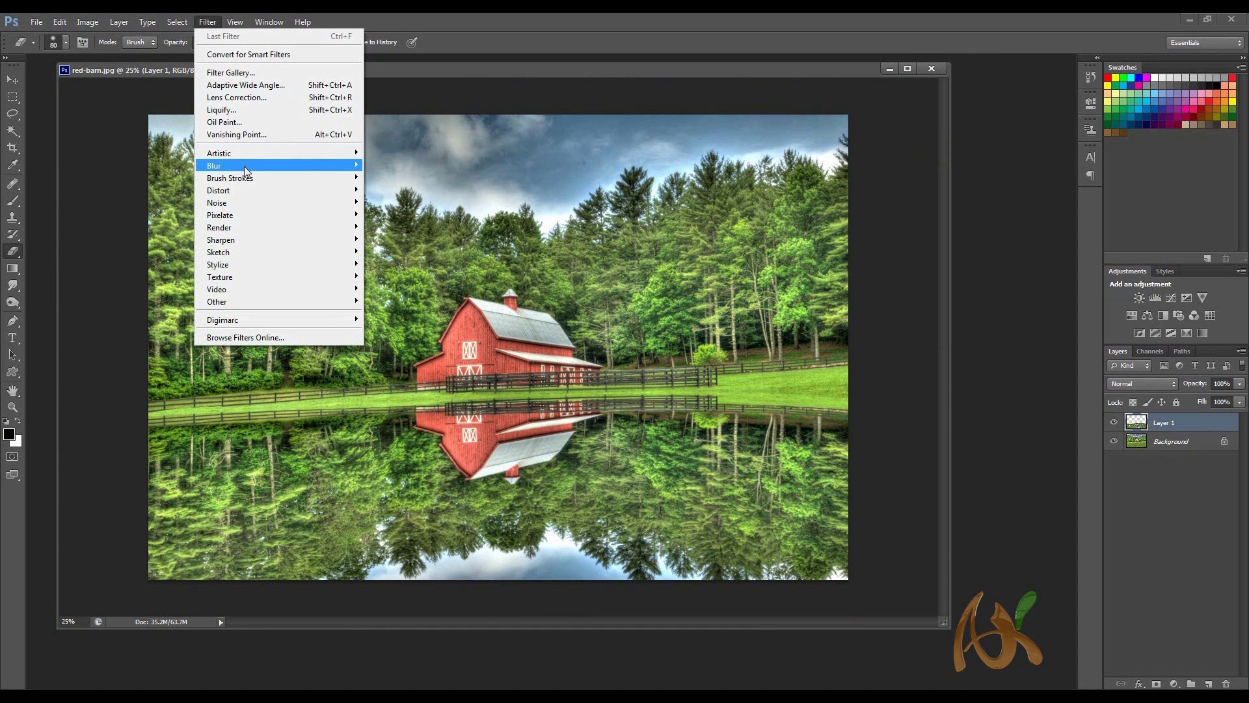
pyautogui.moveTo(244, 166)
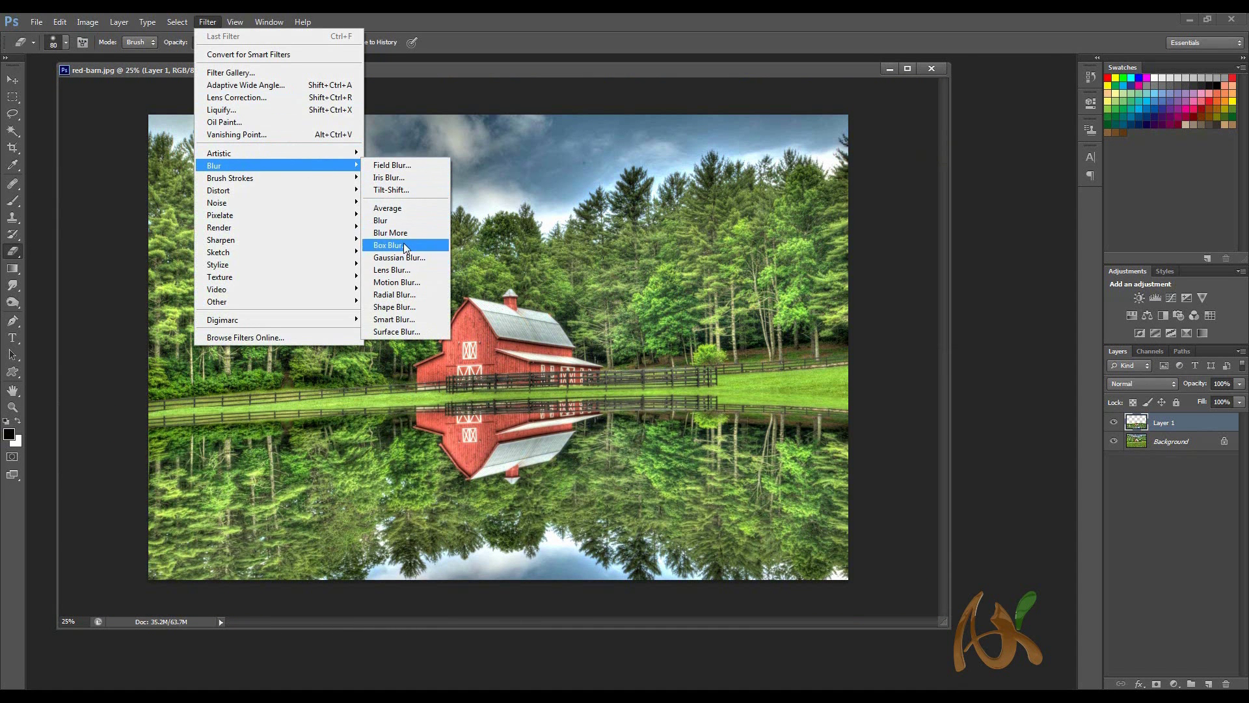
pyautogui.click(396, 283)
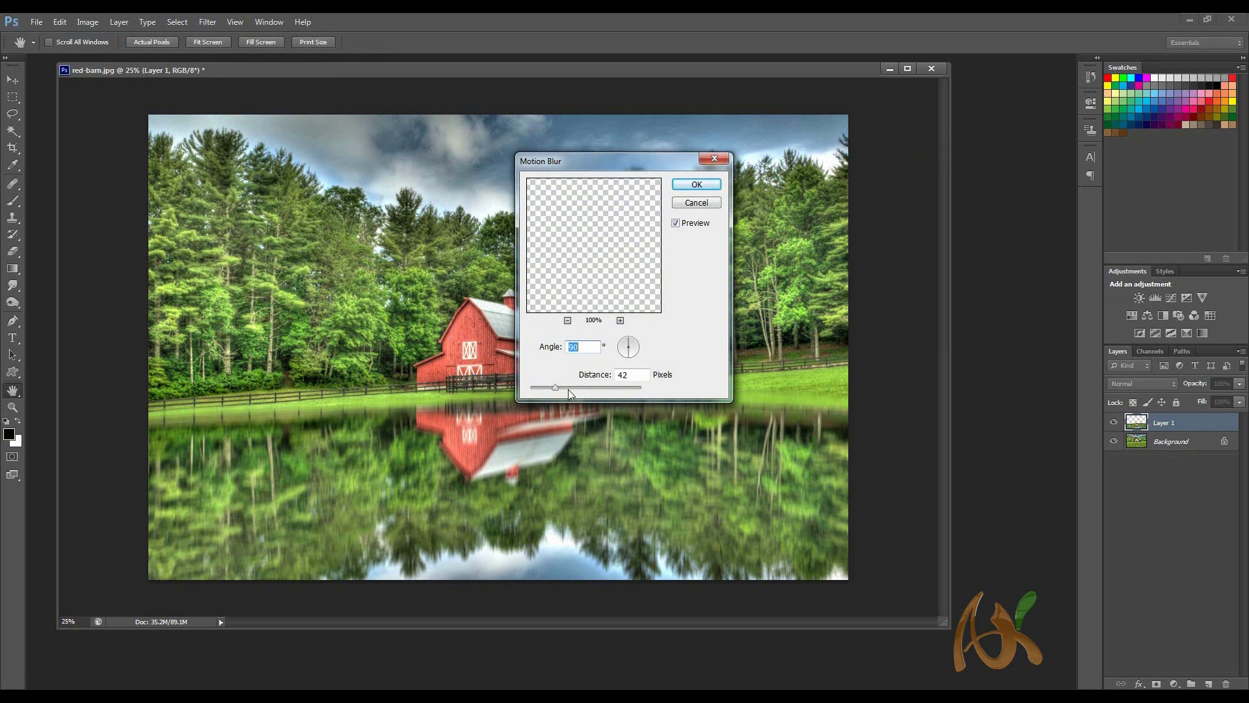
pyautogui.moveTo(552, 388); pyautogui.dragTo(537, 389)
pyautogui.moveTo(645, 341); pyautogui.dragTo(610, 351)
pyautogui.moveTo(537, 388); pyautogui.dragTo(539, 388)
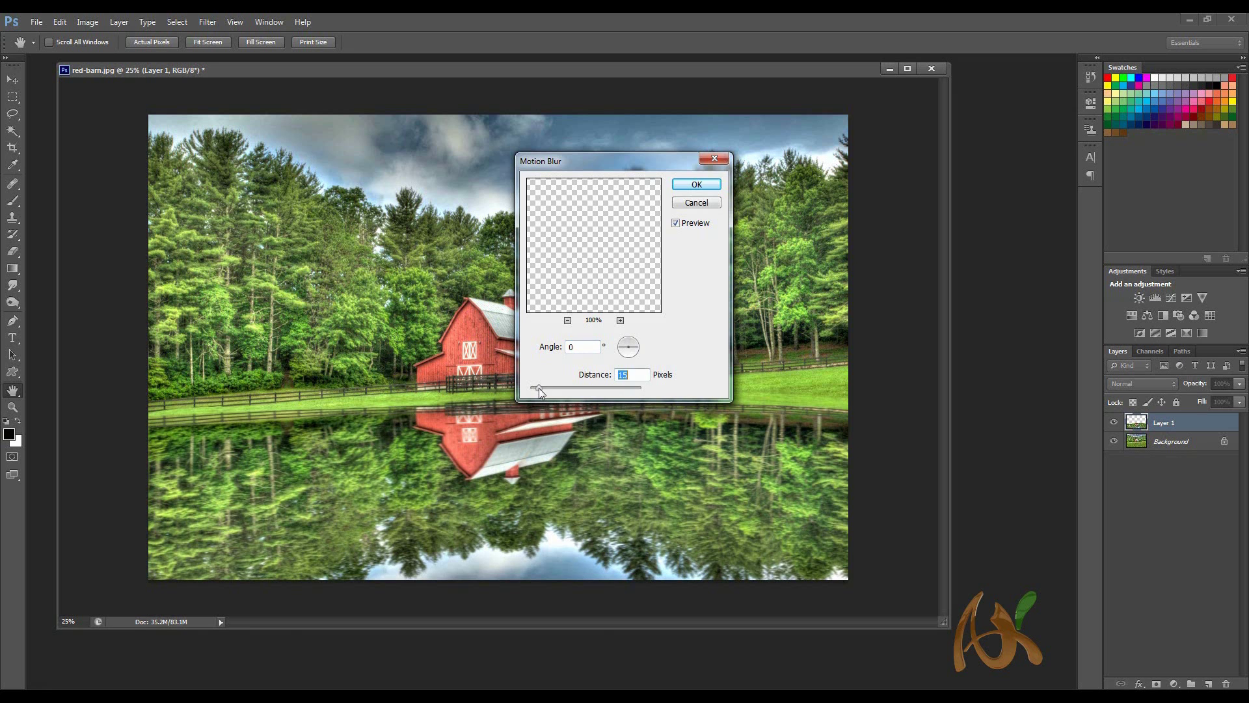
pyautogui.click(697, 184)
pyautogui.press('e')
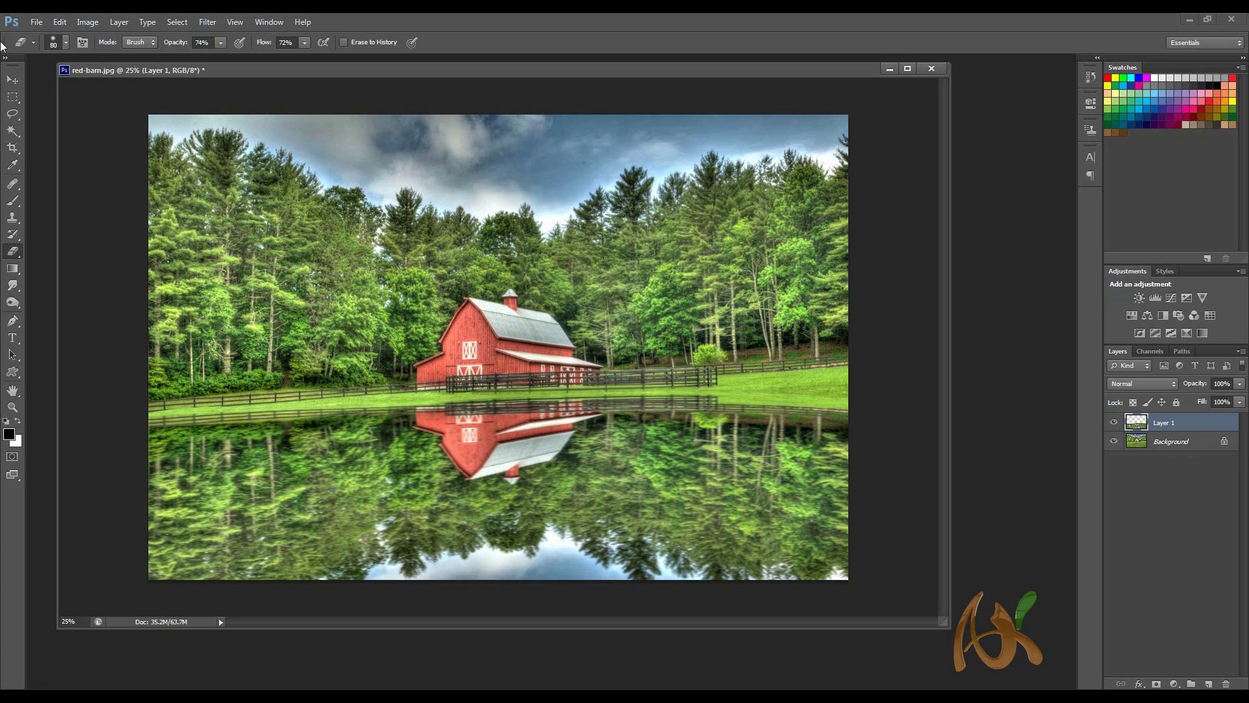
# Create a new document, Untitled-1, at 600 × 1000 pixels.
pyautogui.click(34, 22)
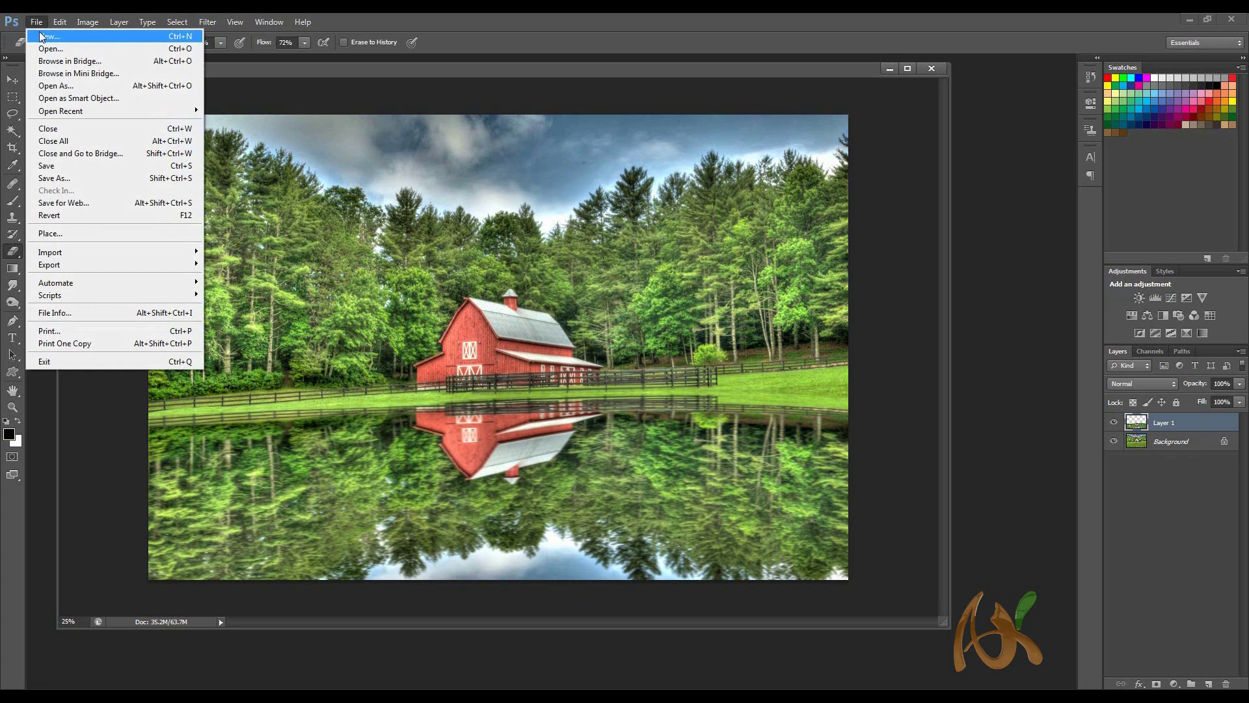
pyautogui.click(42, 38)
pyautogui.click(589, 251)
pyautogui.doubleClick(589, 251)
pyautogui.write('100')
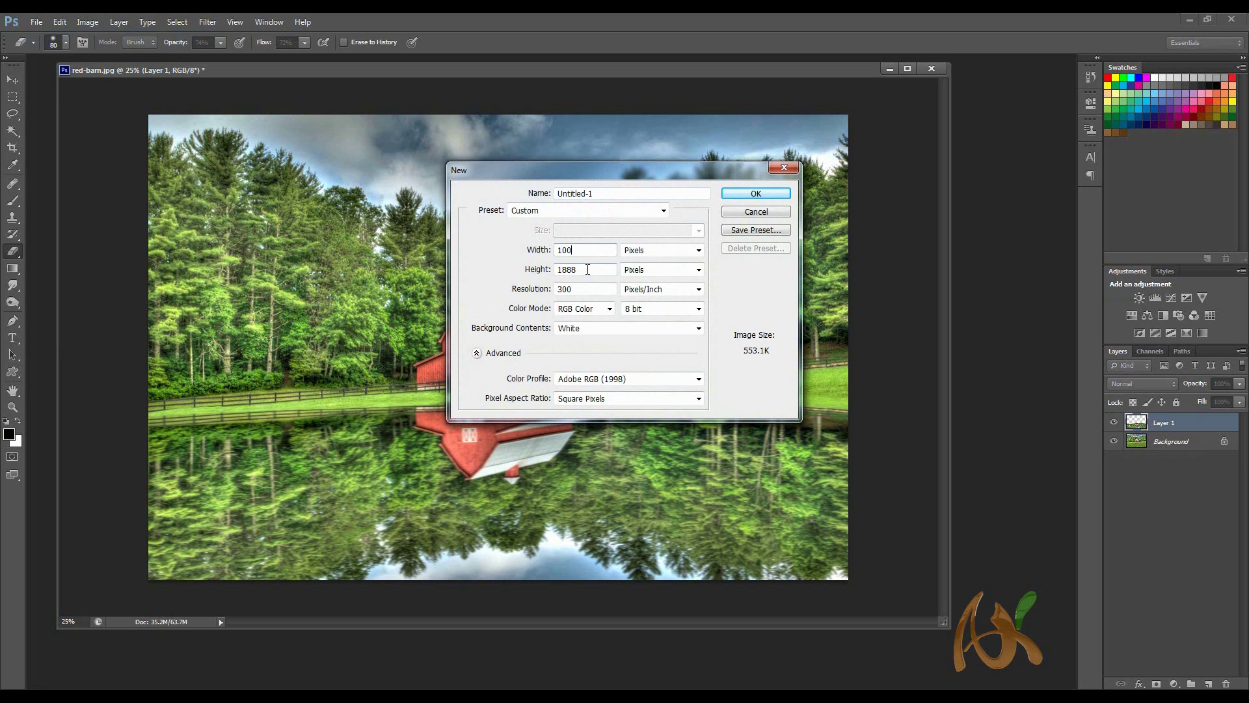
pyautogui.moveTo(572, 250); pyautogui.dragTo(550, 249)
pyautogui.write('600')
pyautogui.press('Tab')
pyautogui.write('1000')
pyautogui.click(735, 194)
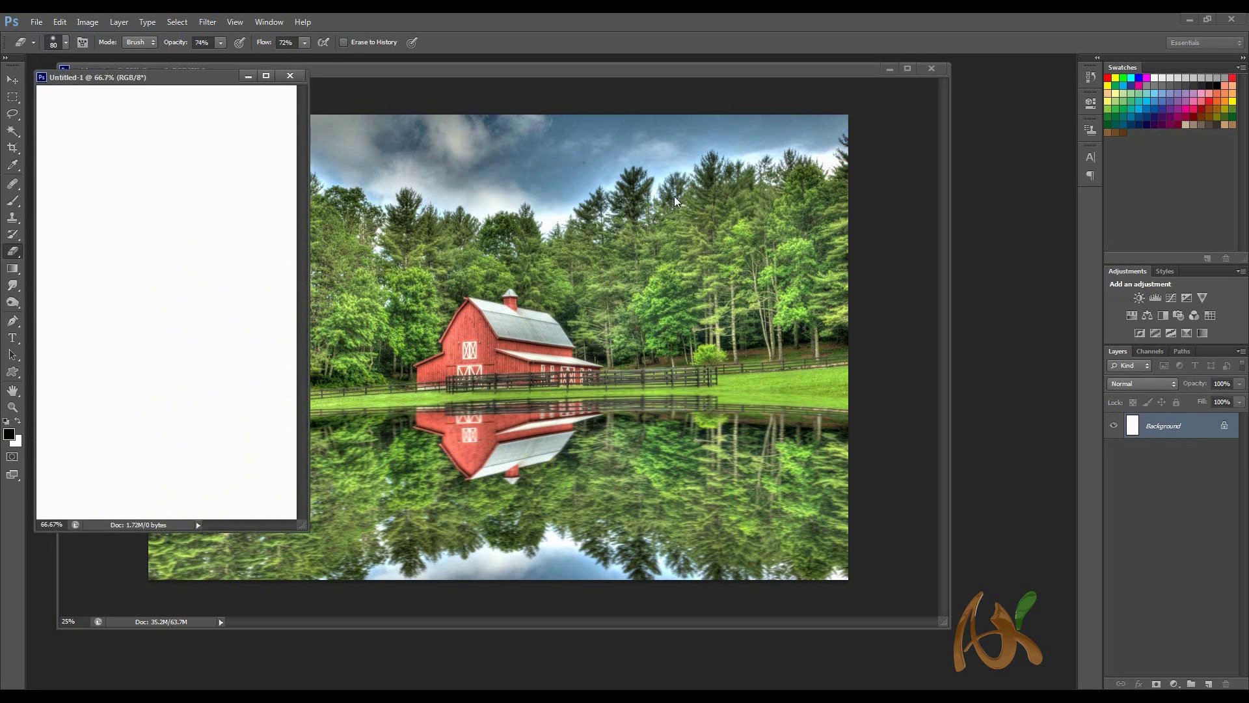
# Centre and enlarge the Untitled-1 window and minimize the barn photo window.
pyautogui.moveTo(143, 82); pyautogui.dragTo(520, 143)
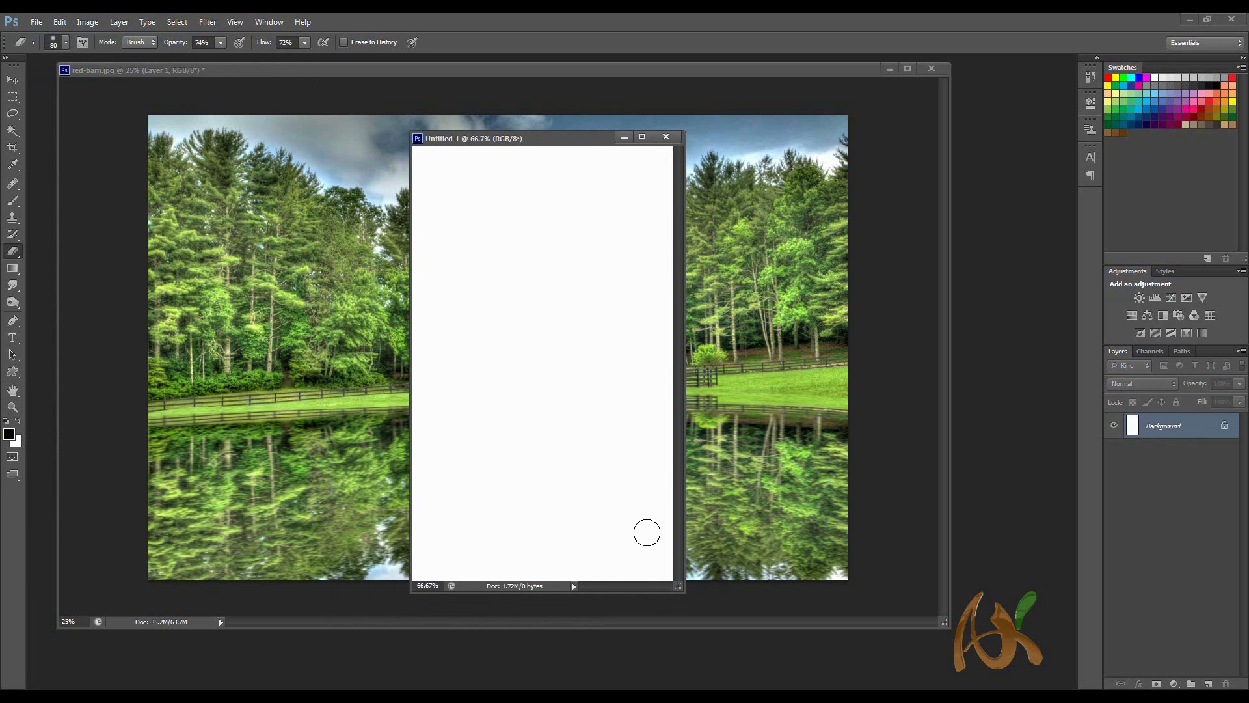
pyautogui.moveTo(681, 591); pyautogui.dragTo(850, 659)
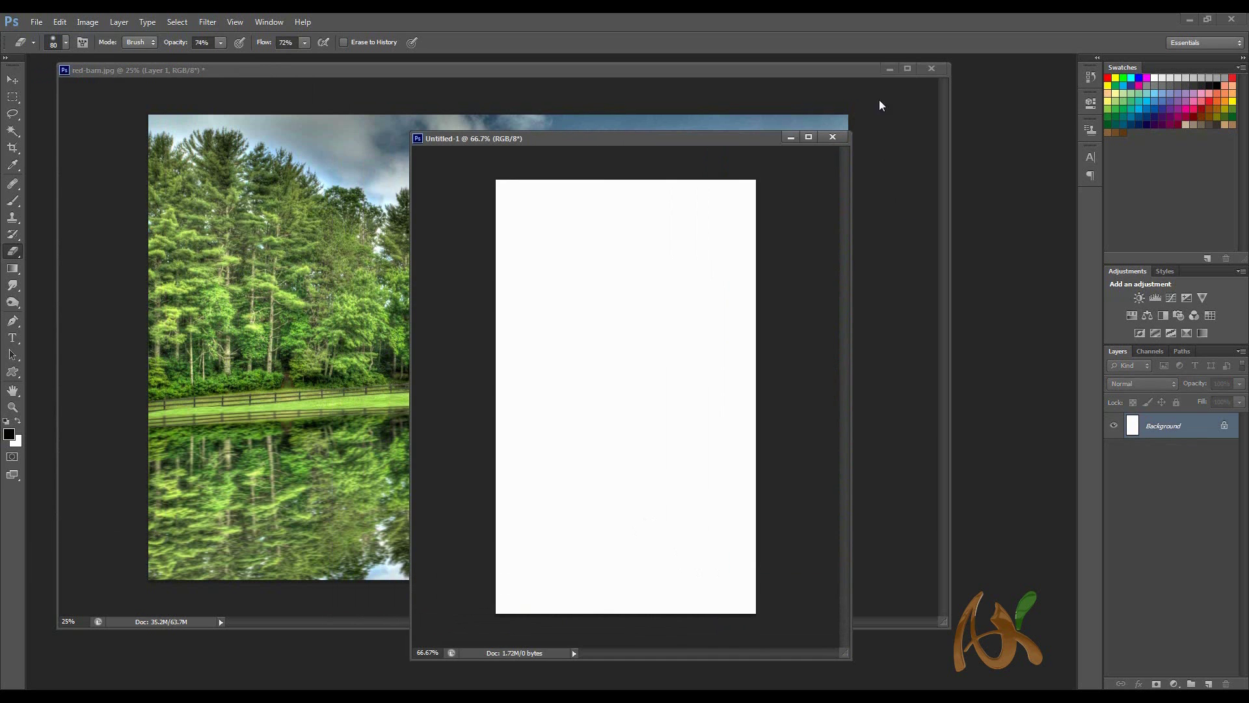
pyautogui.click(889, 69)
pyautogui.moveTo(658, 139); pyautogui.dragTo(525, 95)
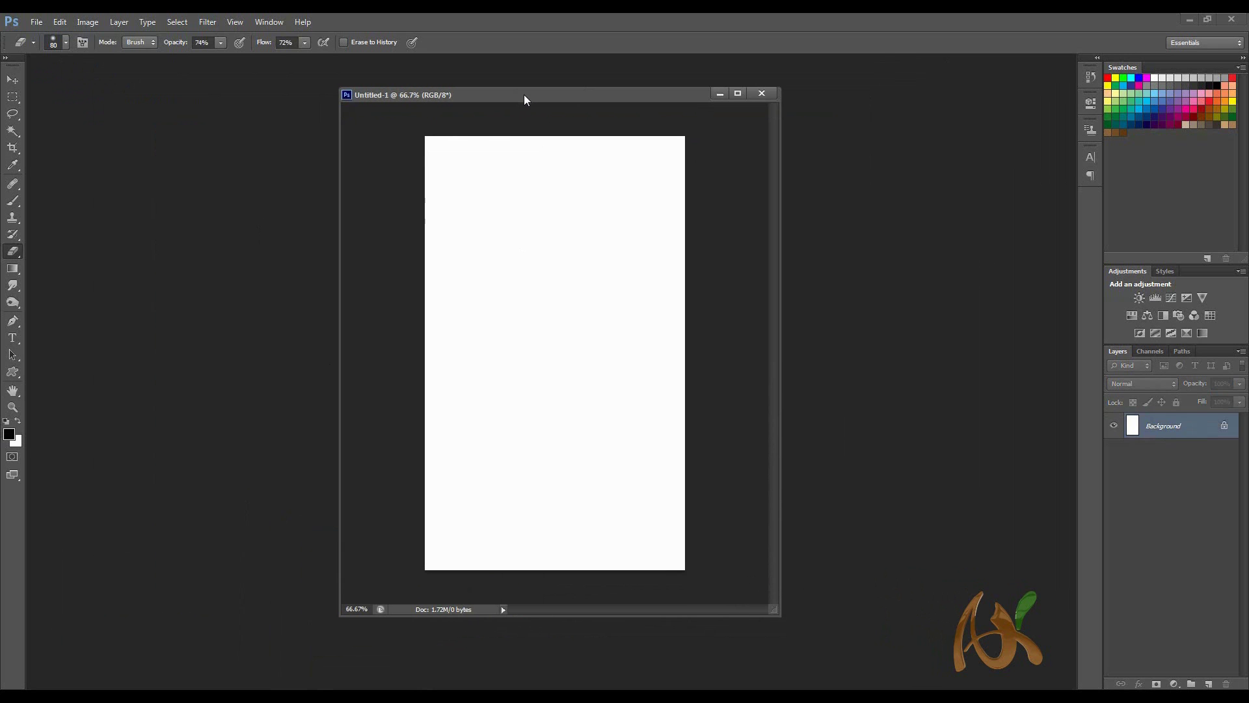
# Fill the canvas with black and convert the Background into Layer 0.
pyautogui.hotkey('alt', 'BackSpace')
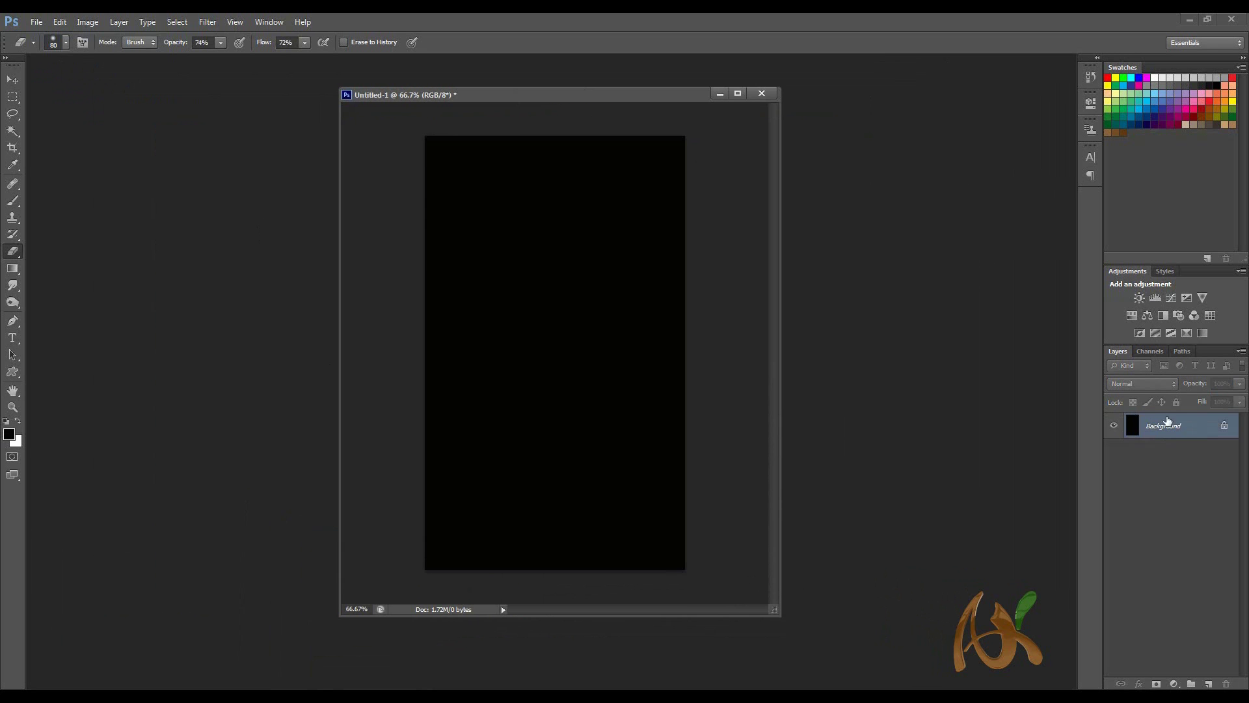
pyautogui.doubleClick(1207, 432)
pyautogui.click(746, 241)
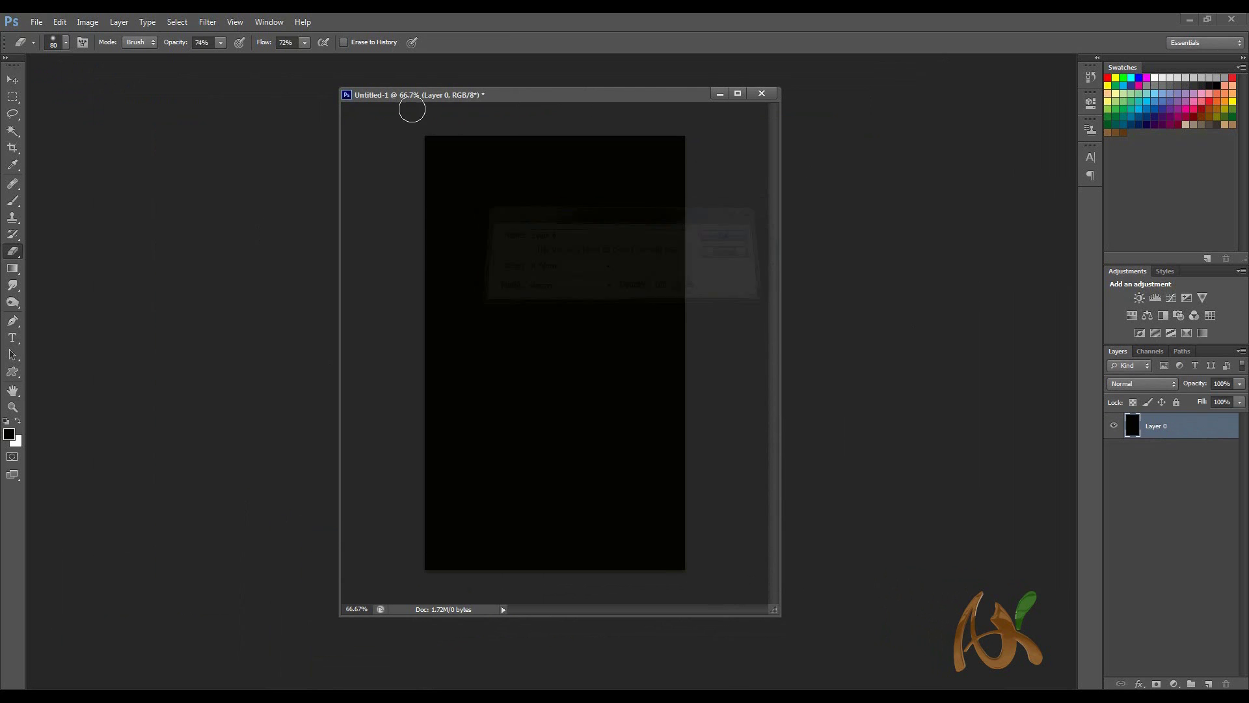
# Add 400% Uniform monochromatic noise to Layer 0.
pyautogui.click(207, 21)
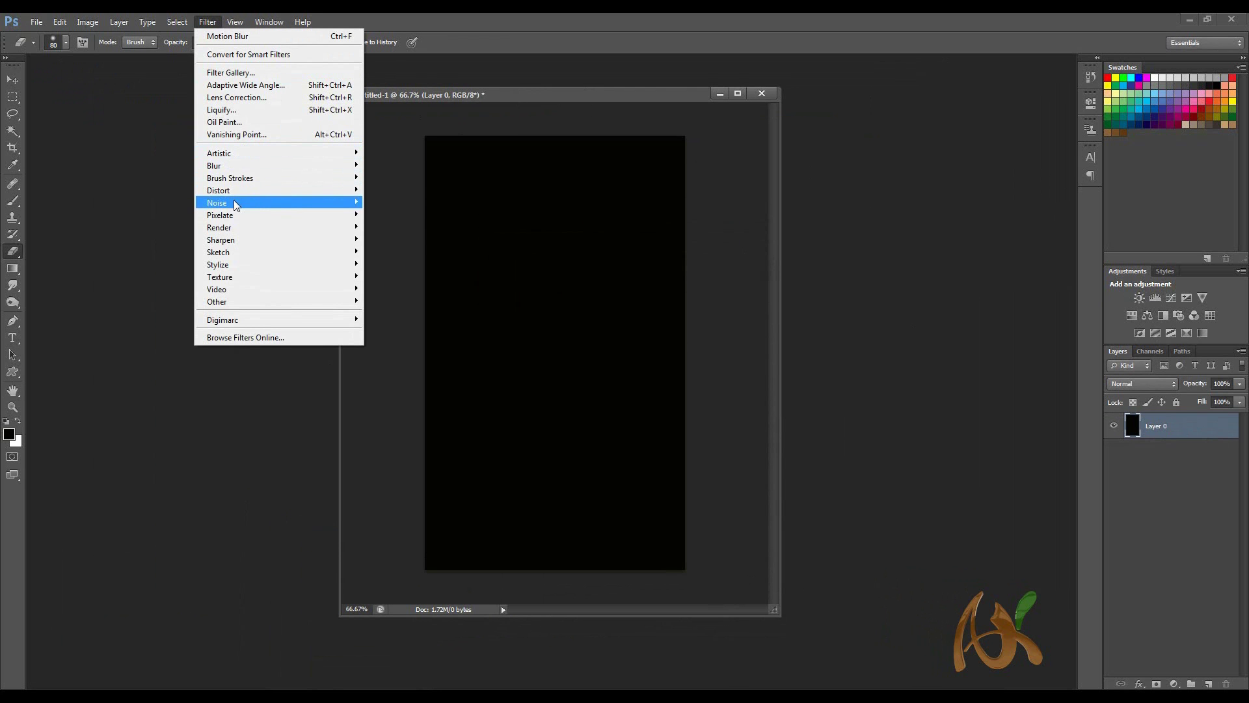
pyautogui.moveTo(233, 202)
pyautogui.click(384, 201)
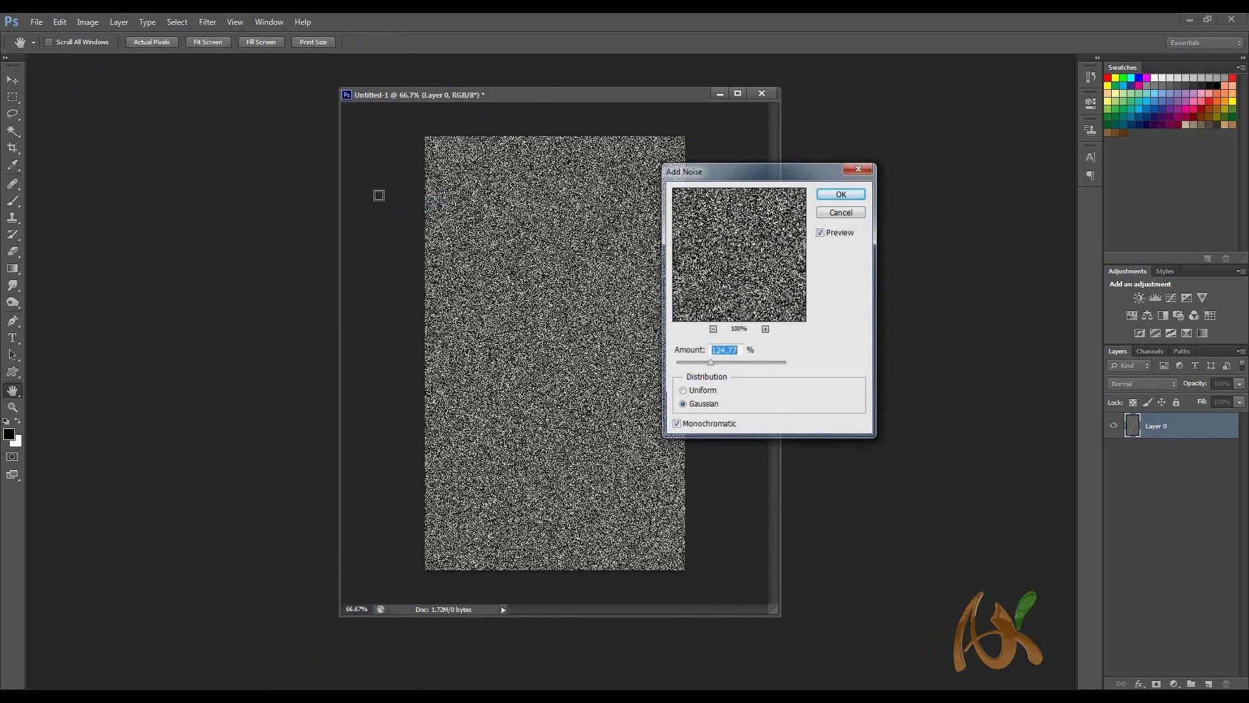
pyautogui.click(702, 393)
pyautogui.moveTo(713, 366); pyautogui.dragTo(831, 373)
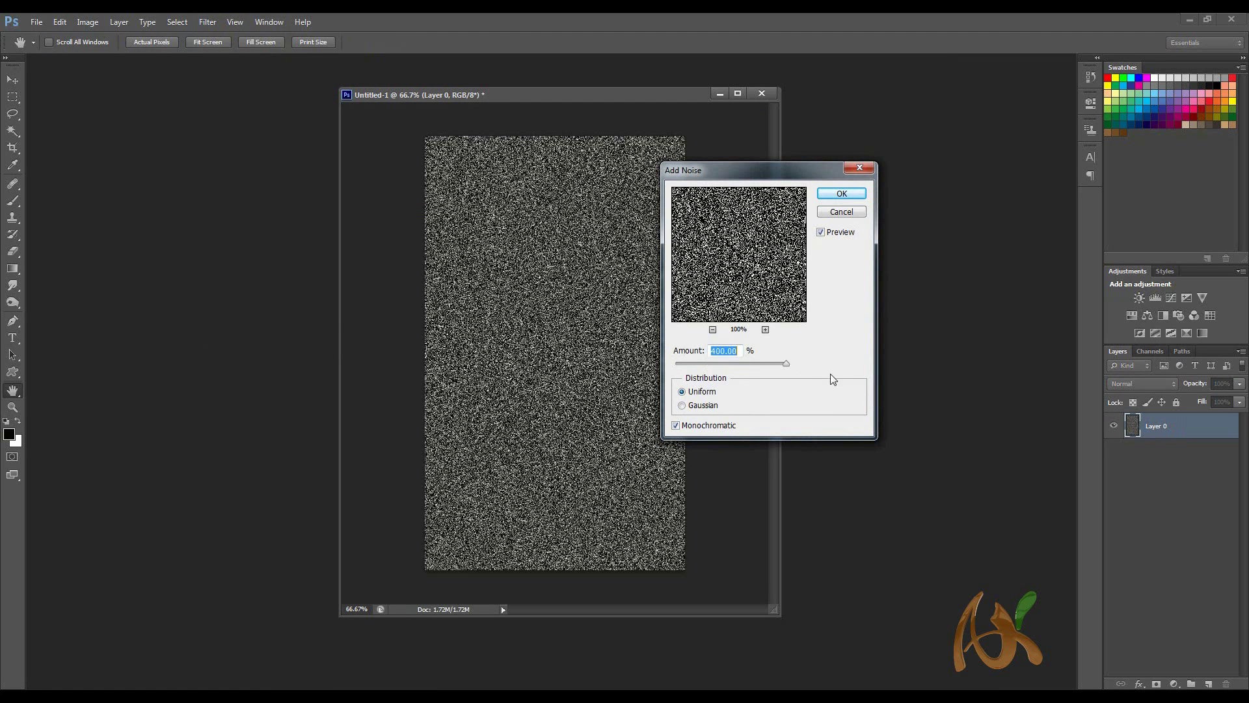
pyautogui.click(699, 427)
pyautogui.click(700, 427)
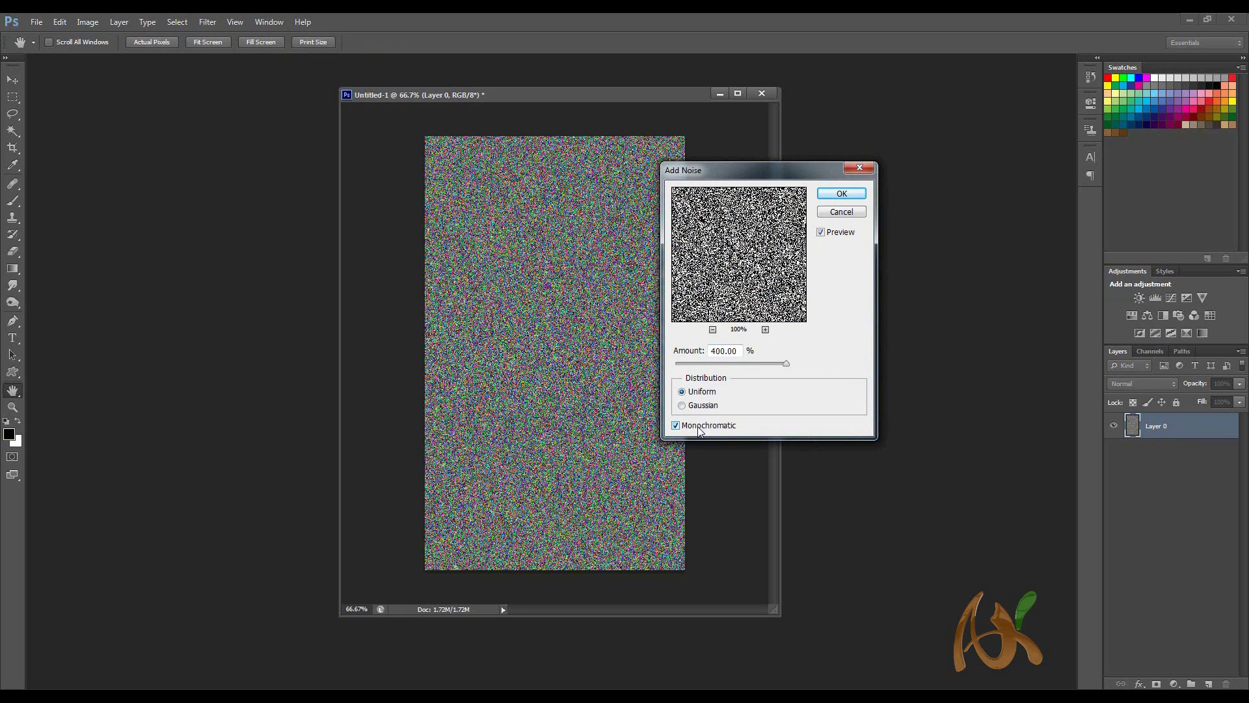
pyautogui.click(848, 193)
# Soften the noise with a 1-pixel Gaussian Blur.
pyautogui.press('e')
pyautogui.click(203, 22)
pyautogui.moveTo(234, 171)
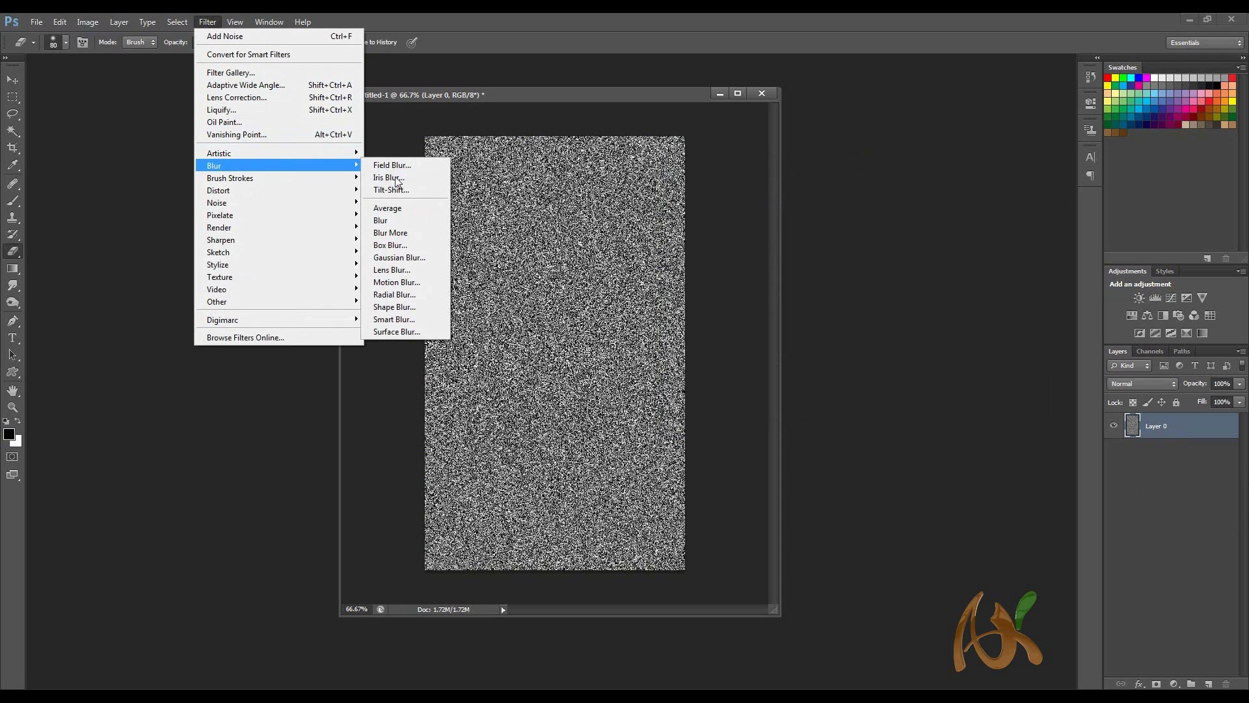
pyautogui.click(397, 259)
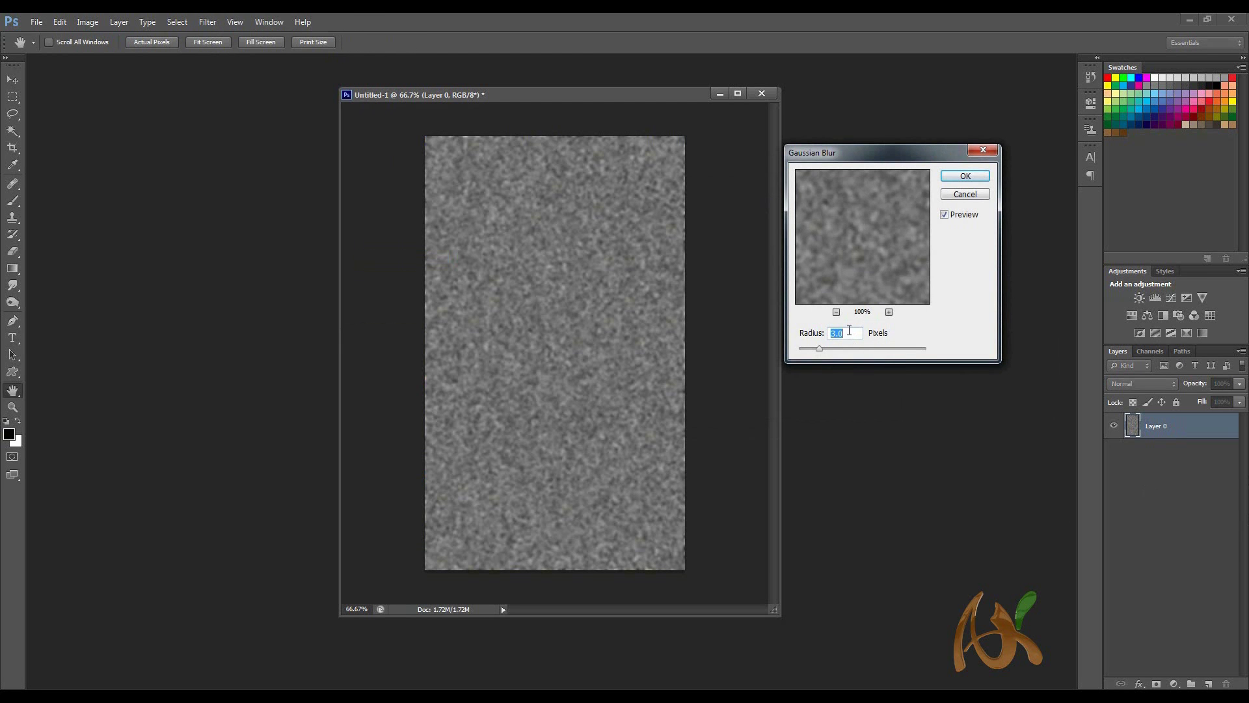
pyautogui.write('1.2')
pyautogui.press('Return')
pyautogui.press('e')
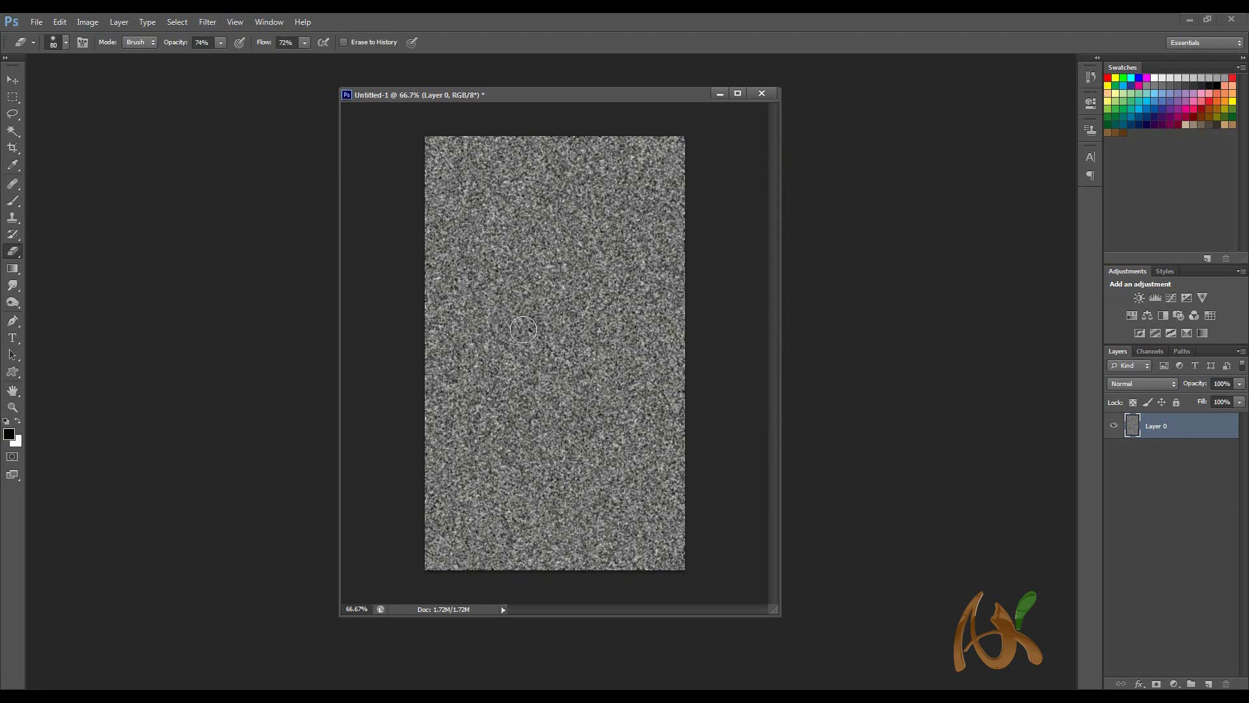
# Dismiss the Filter menu and bring up the Channels panel.
pyautogui.click(208, 21)
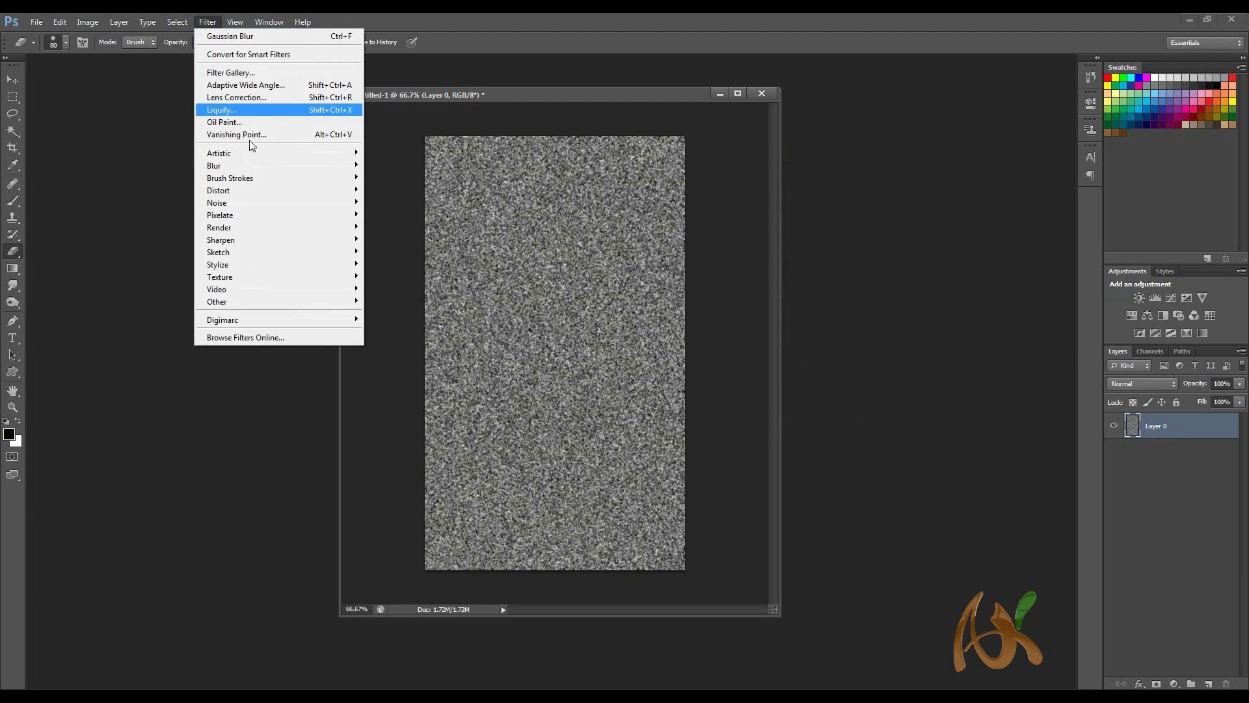
pyautogui.moveTo(263, 253)
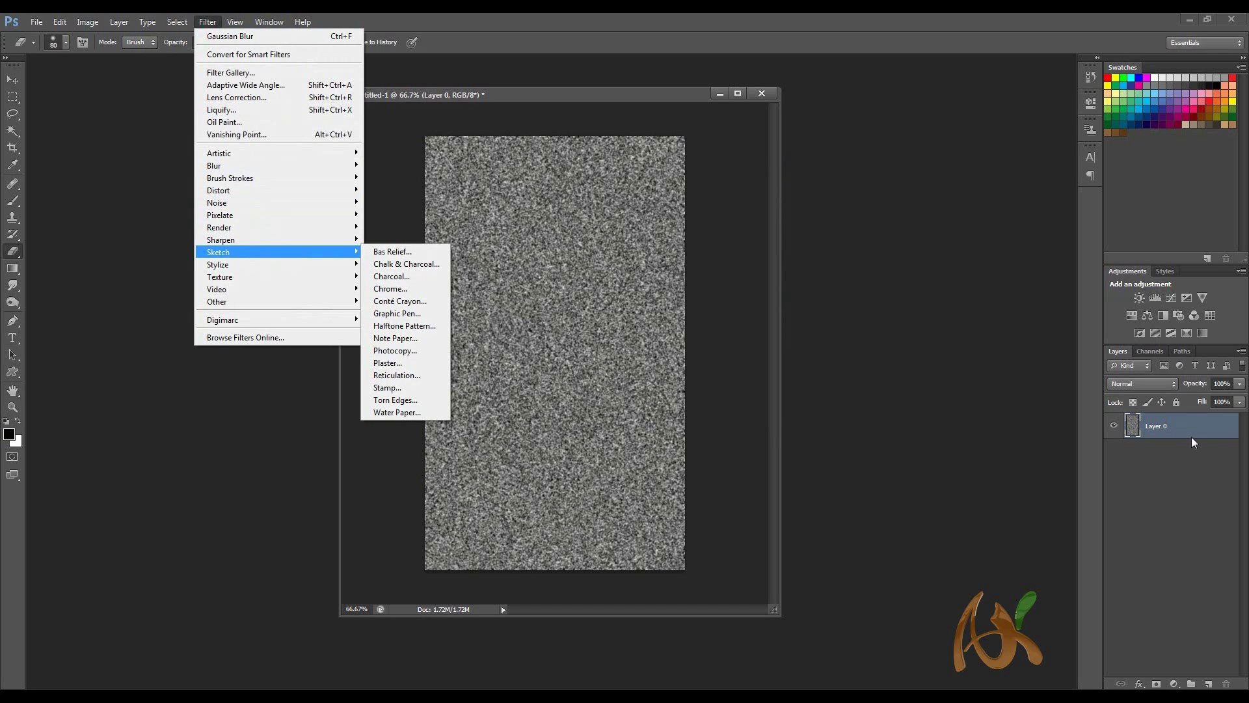
pyautogui.click(1192, 439)
pyautogui.click(1150, 352)
# Emboss only the Red channel at 180°, height 1, amount 500%, with the RGB composite visible.
pyautogui.click(1157, 395)
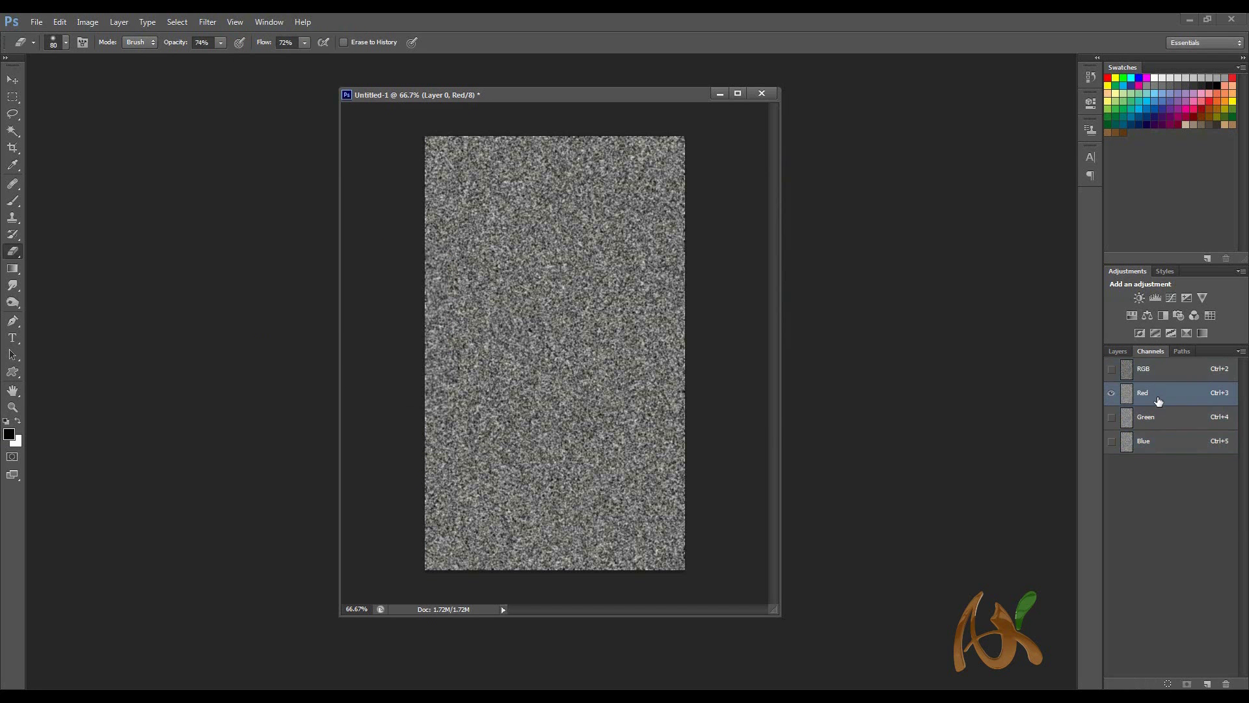
pyautogui.click(1113, 369)
pyautogui.click(197, 22)
pyautogui.moveTo(265, 190)
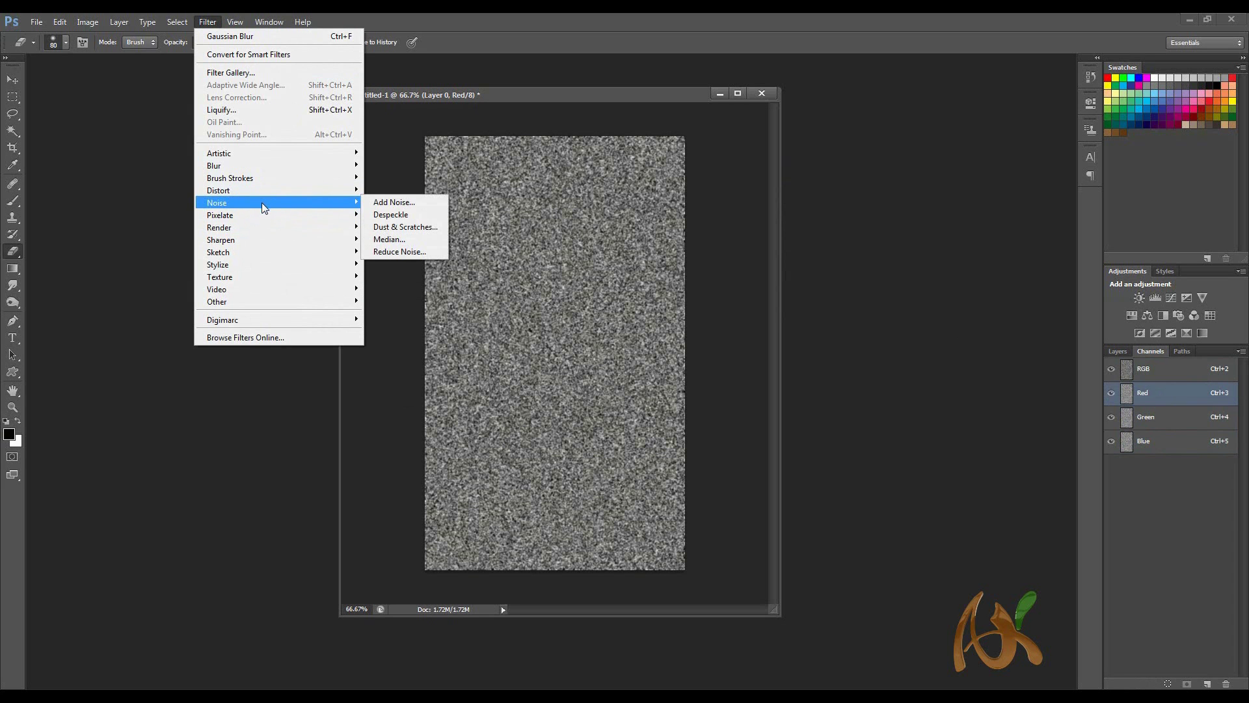
pyautogui.moveTo(256, 263)
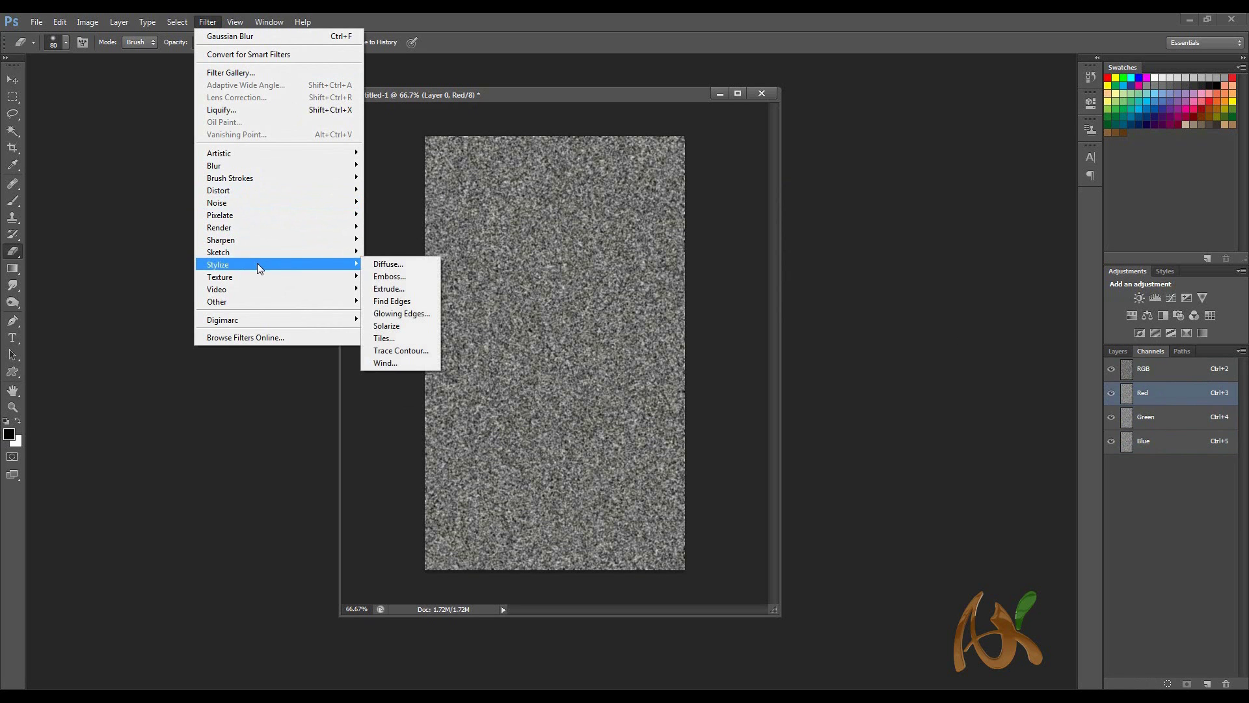
pyautogui.click(402, 282)
pyautogui.moveTo(609, 149); pyautogui.dragTo(748, 162)
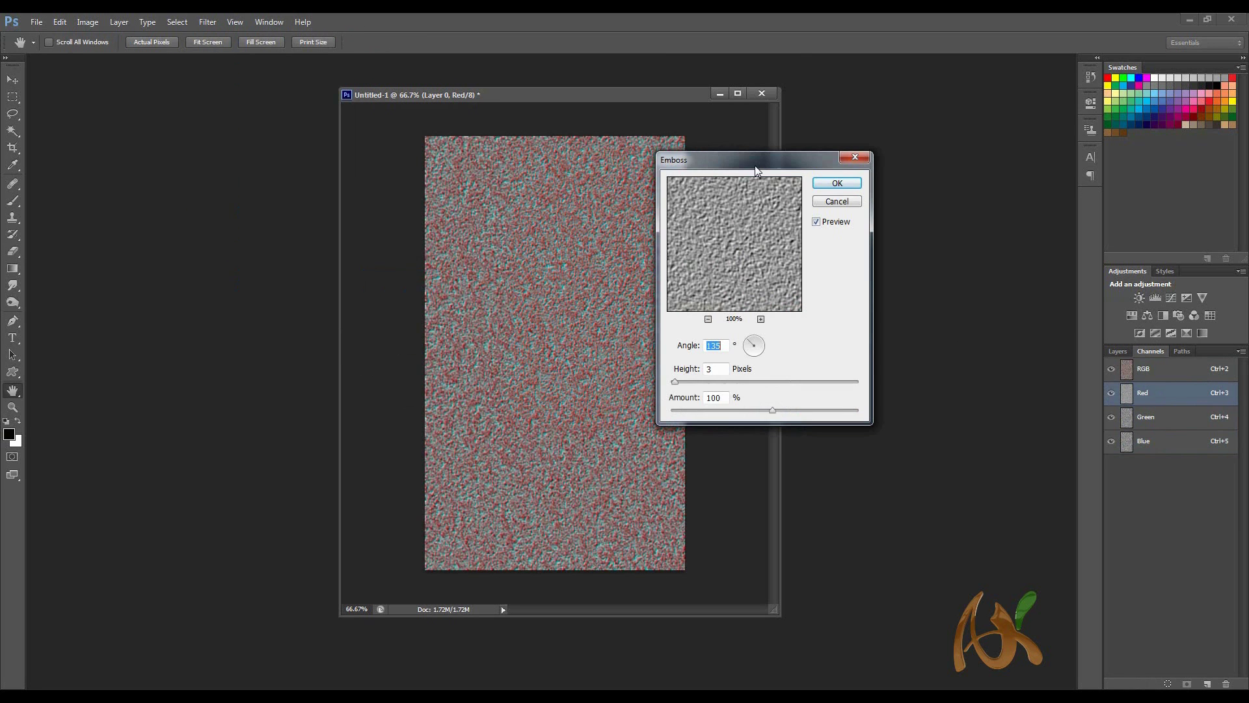
pyautogui.click(729, 371)
pyautogui.moveTo(752, 340); pyautogui.dragTo(748, 346)
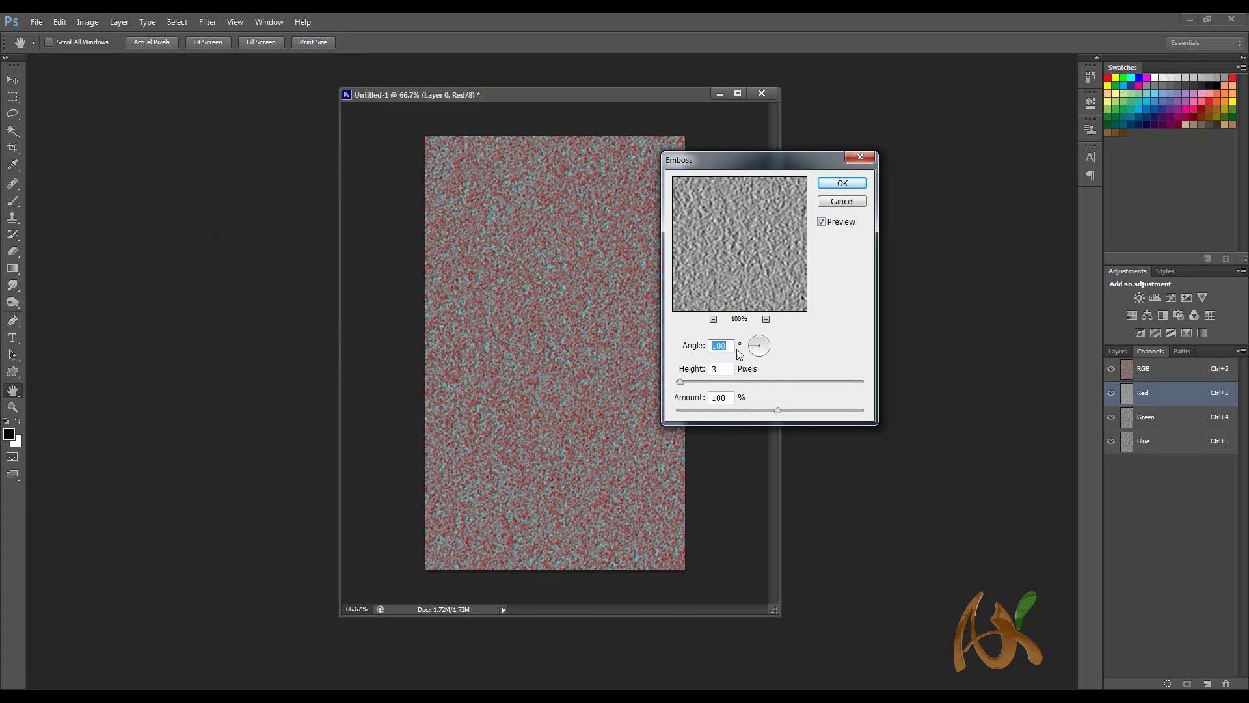
pyautogui.write('1')
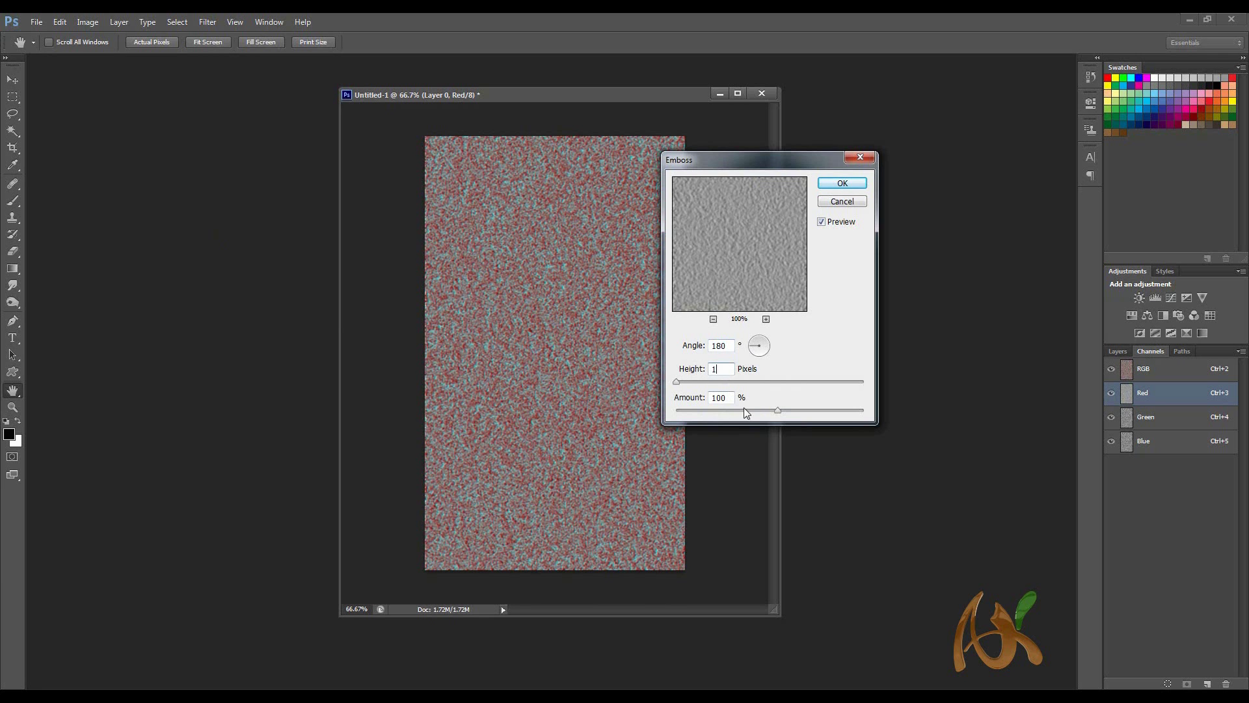
pyautogui.moveTo(775, 412); pyautogui.dragTo(904, 411)
pyautogui.click(842, 182)
# Emboss the Green channel at 90°, height 1, amount 500%, then return to RGB and the Layers panel.
pyautogui.click(1155, 419)
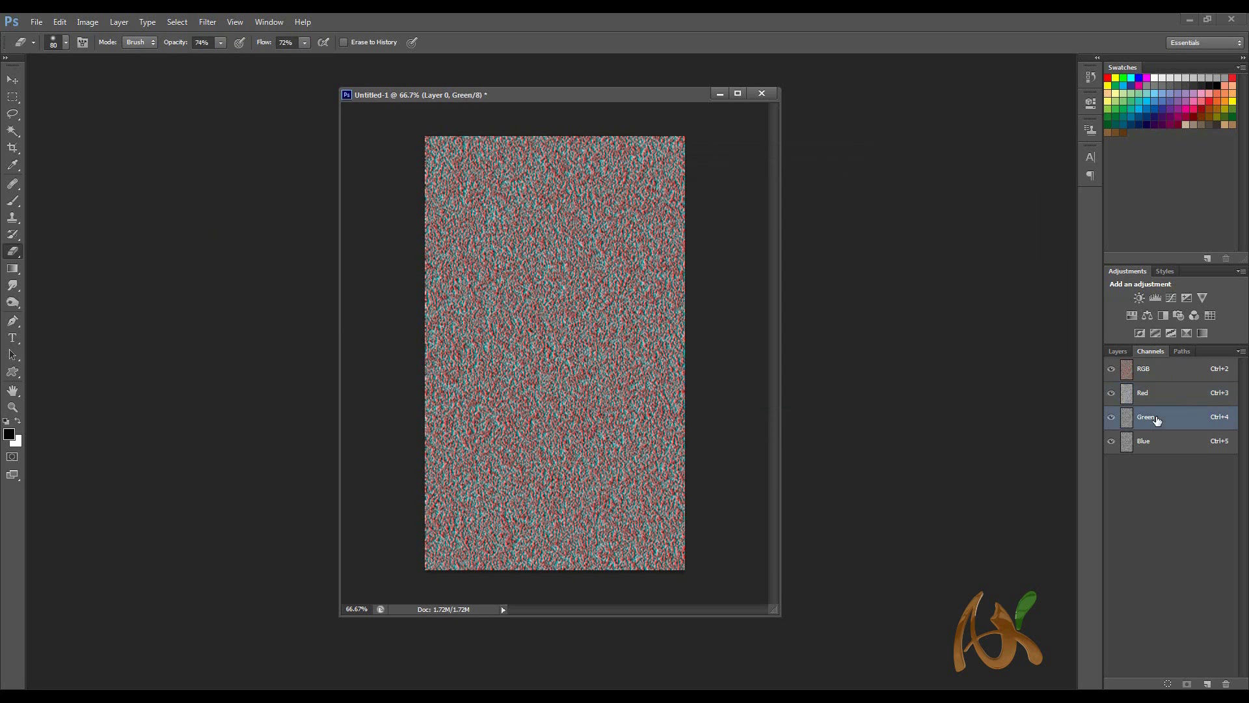
pyautogui.click(233, 22)
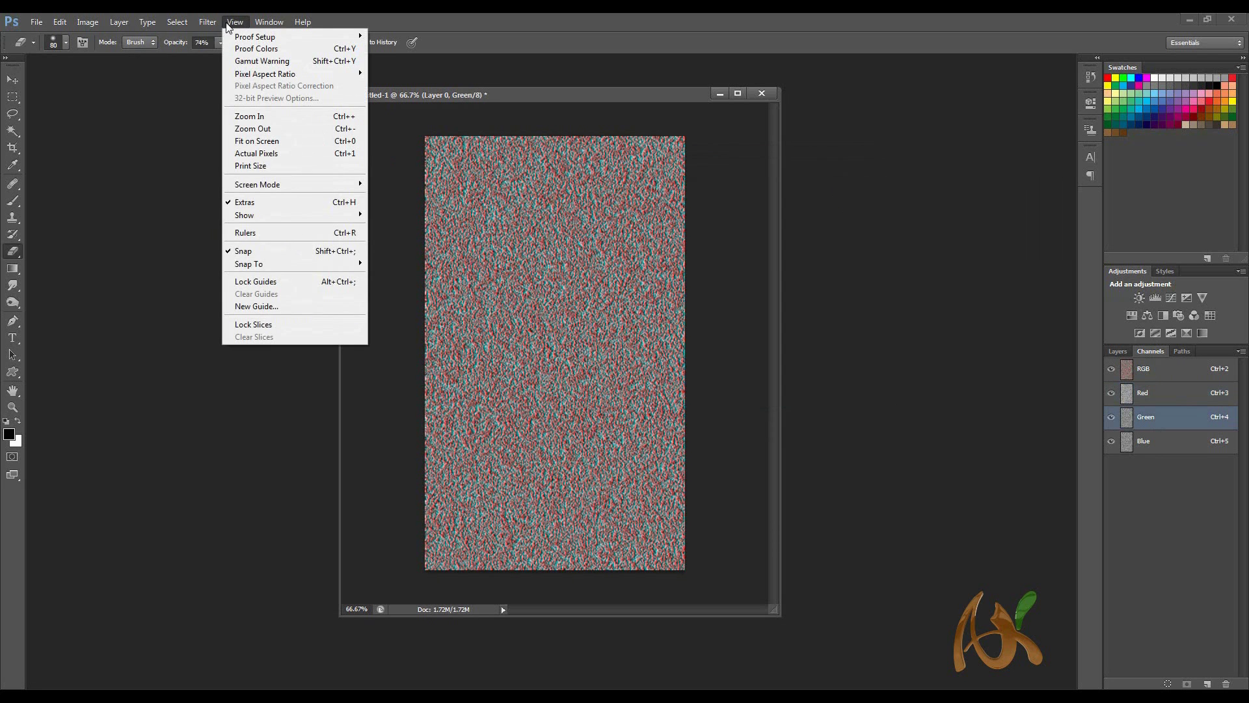
pyautogui.moveTo(207, 22)
pyautogui.moveTo(242, 264)
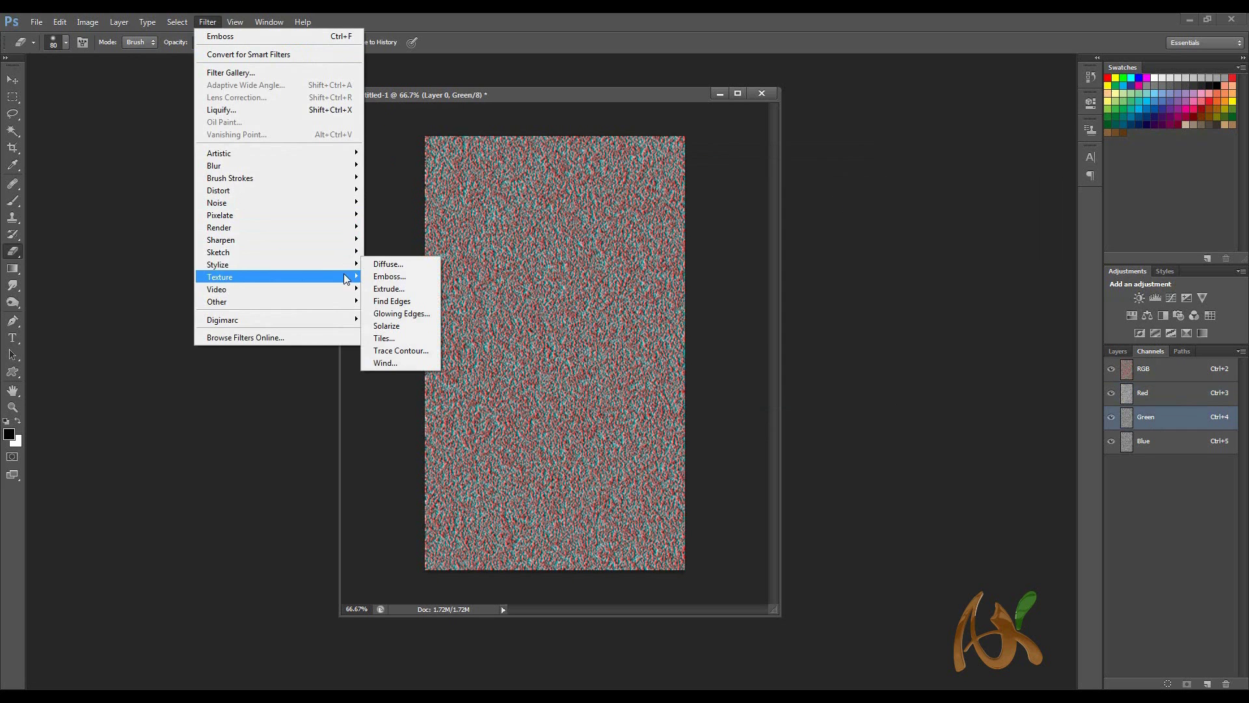
pyautogui.click(417, 278)
pyautogui.click(760, 340)
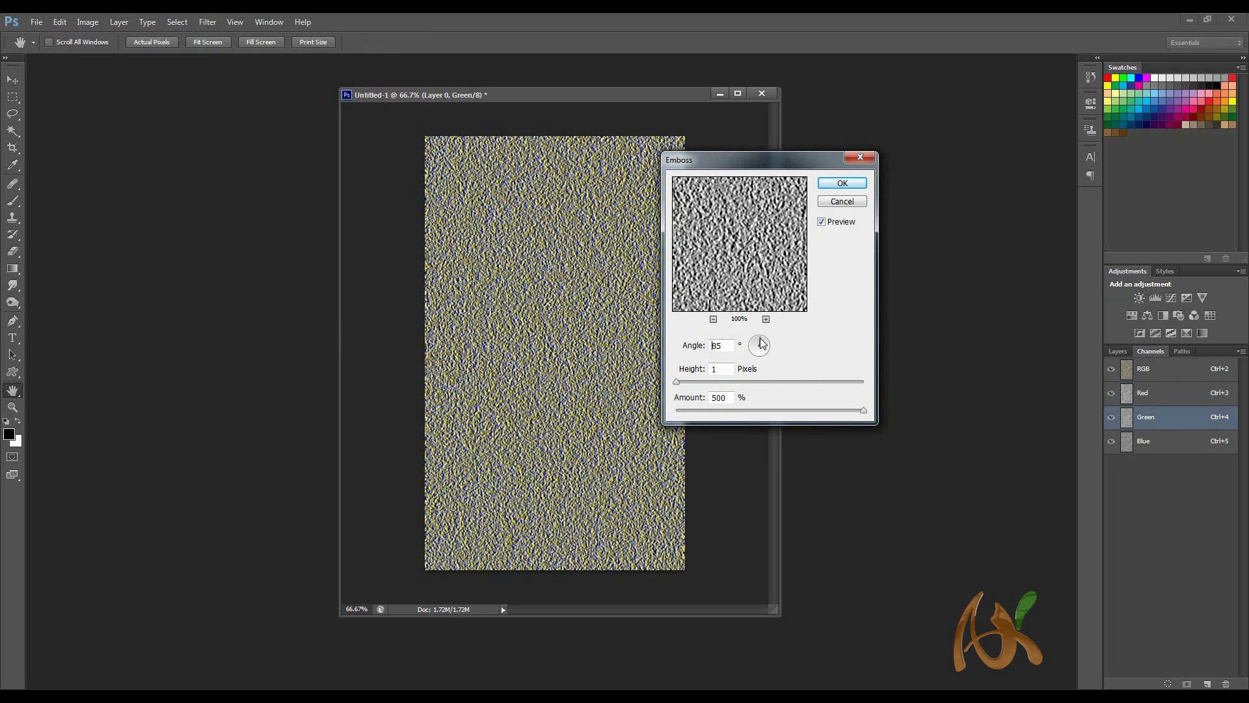
pyautogui.click(760, 343)
pyautogui.doubleClick(730, 345)
pyautogui.write('90')
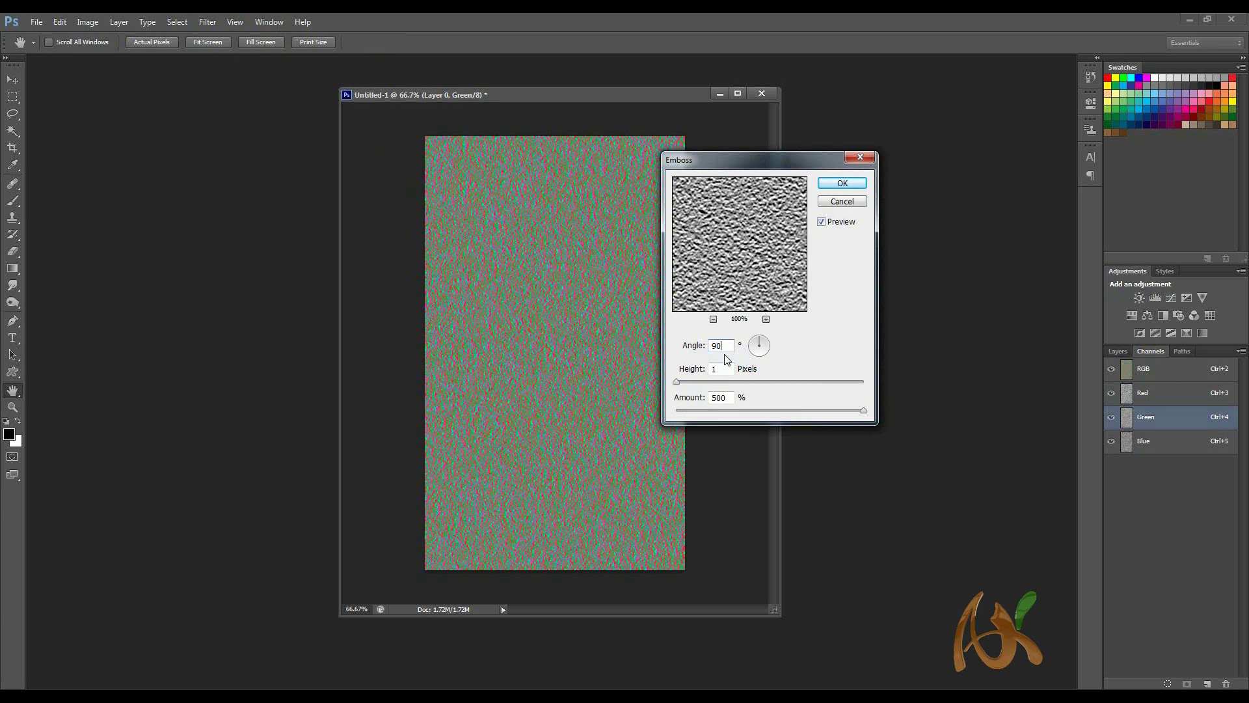
pyautogui.click(843, 184)
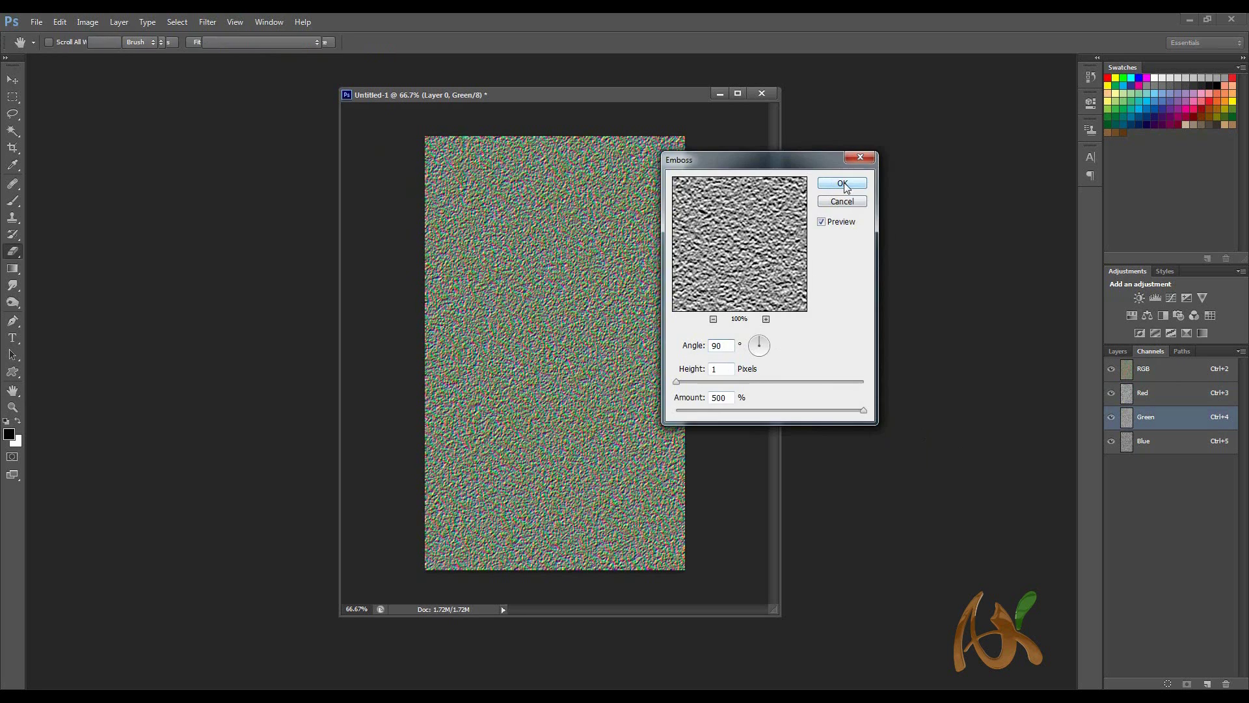
pyautogui.click(1160, 376)
pyautogui.click(1119, 352)
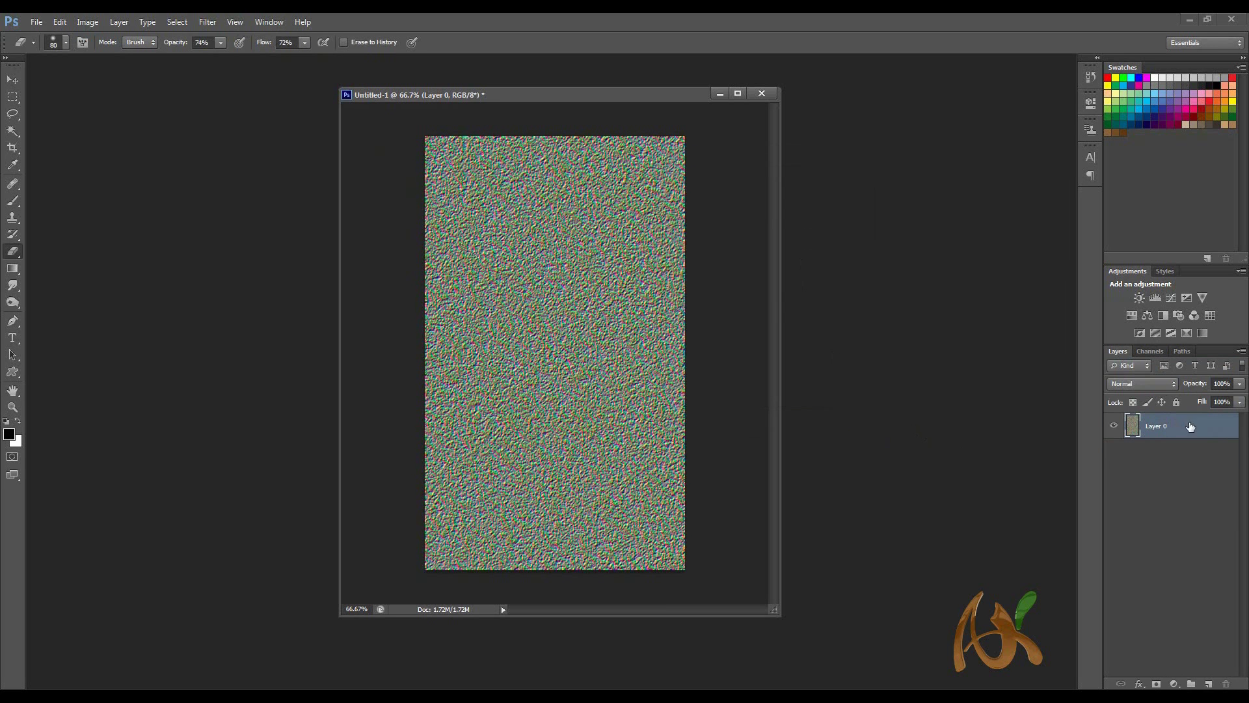
# Start a free transform on Layer 0's embossed texture and switch it to Perspective.
pyautogui.scroll(-2, 731, 384)
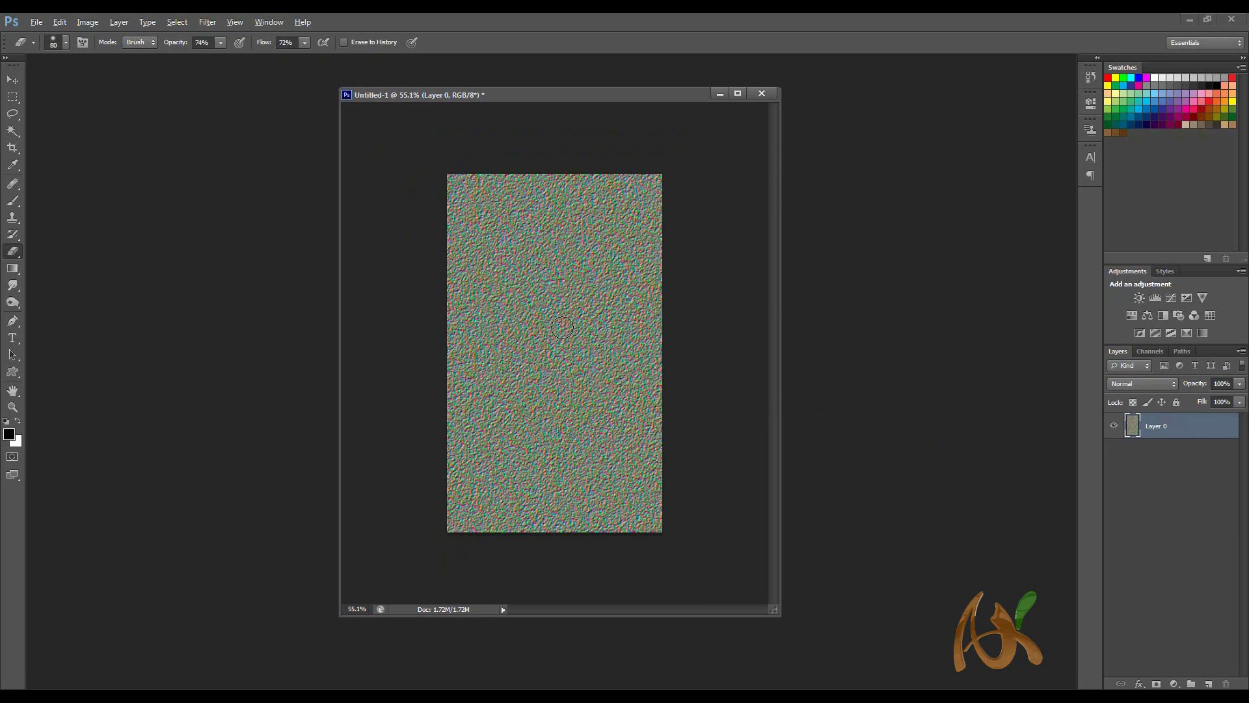
pyautogui.click(12, 81)
pyautogui.moveTo(539, 87); pyautogui.dragTo(506, 82)
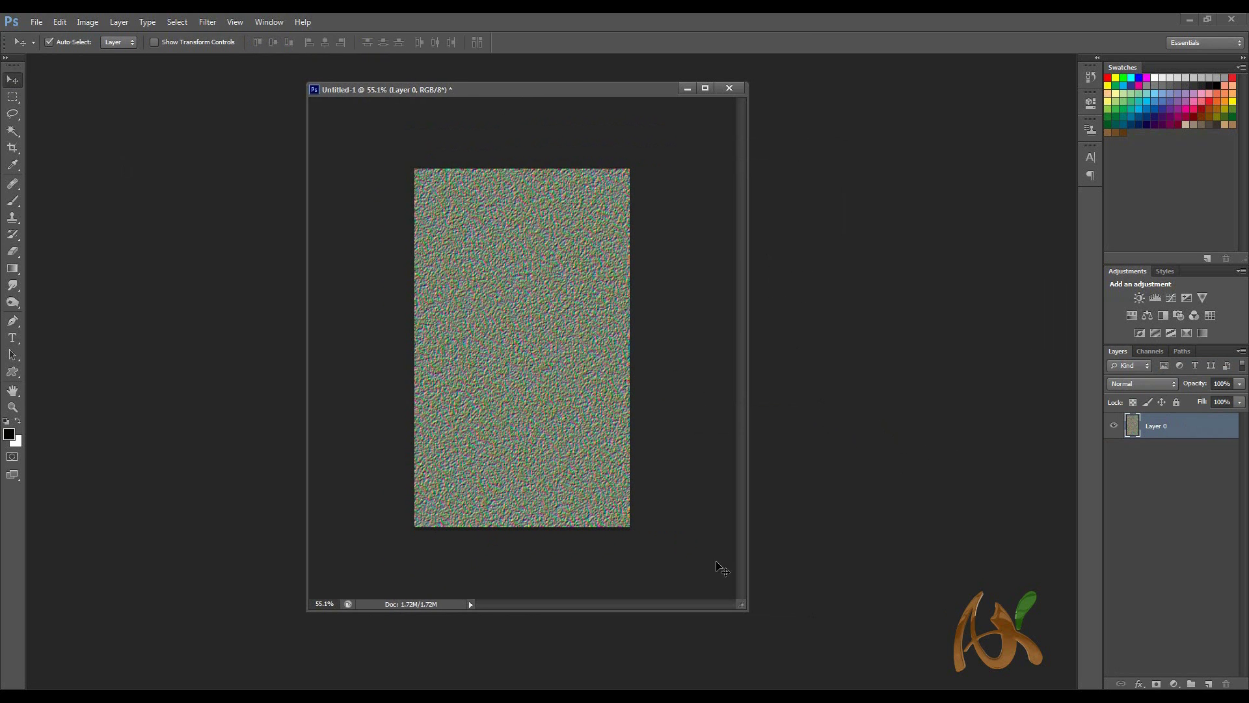
pyautogui.moveTo(744, 607); pyautogui.dragTo(1045, 635)
pyautogui.hotkey('ctrl', 't')
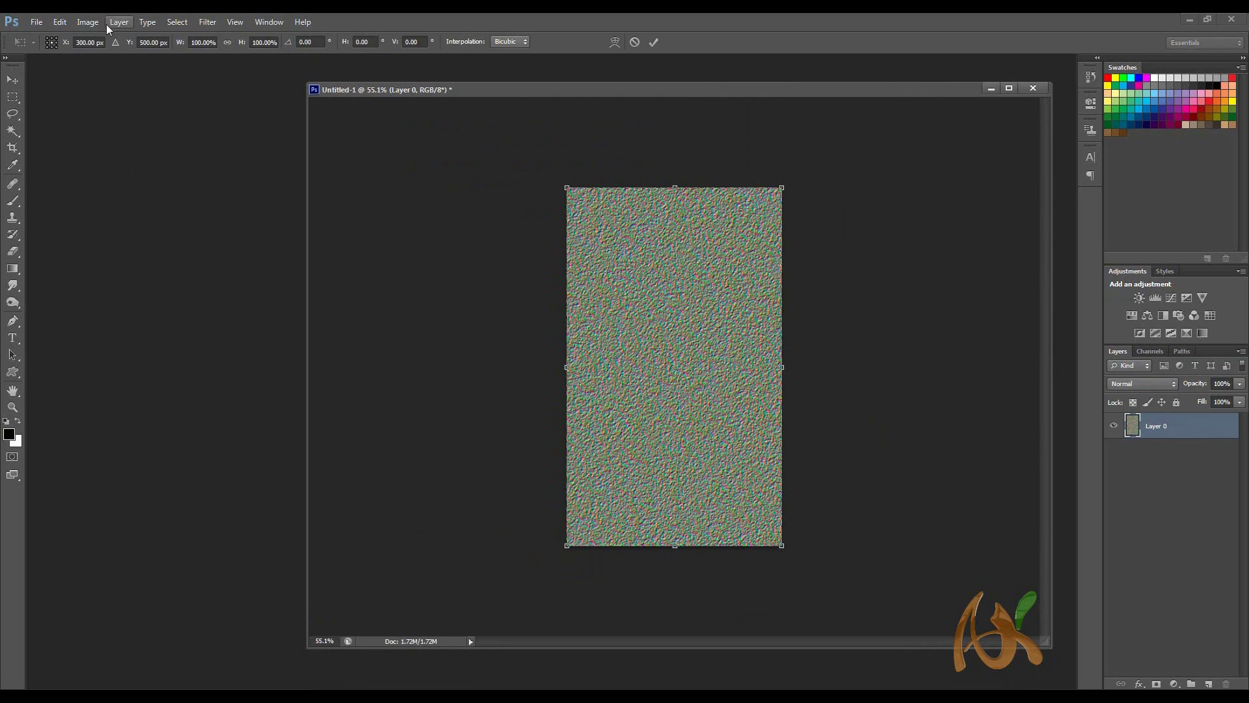
pyautogui.click(60, 22)
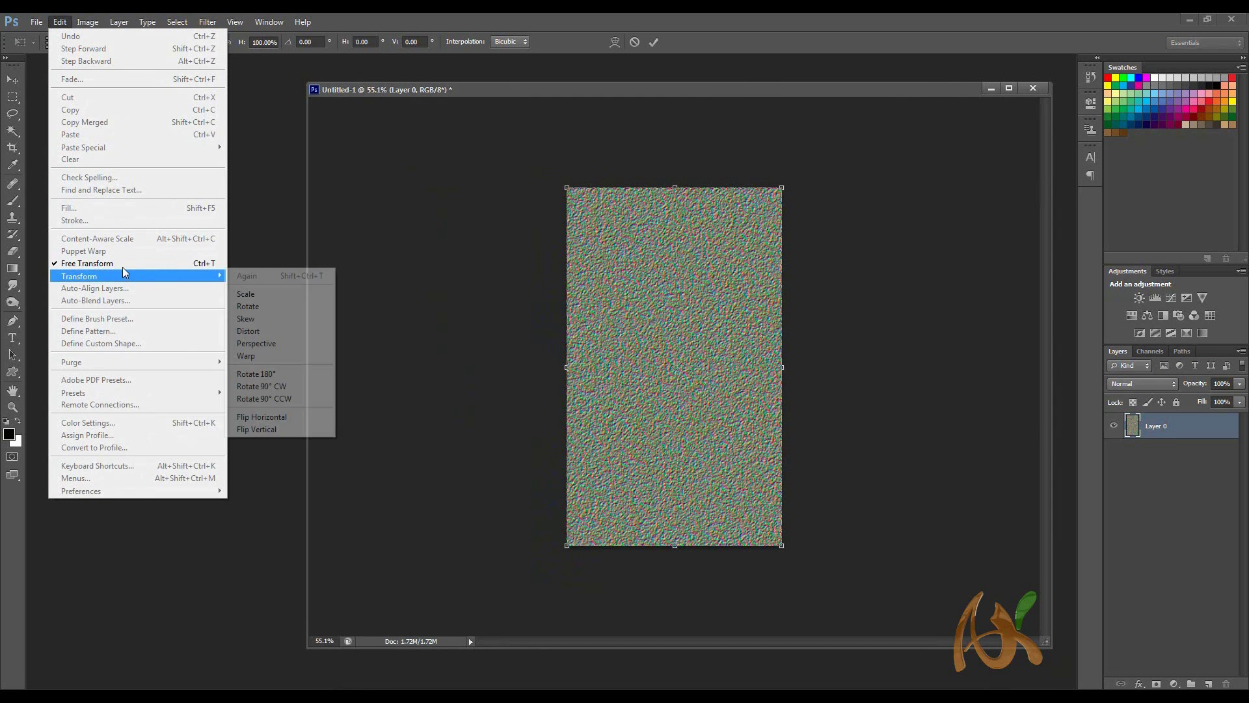
pyautogui.rightClick(676, 252)
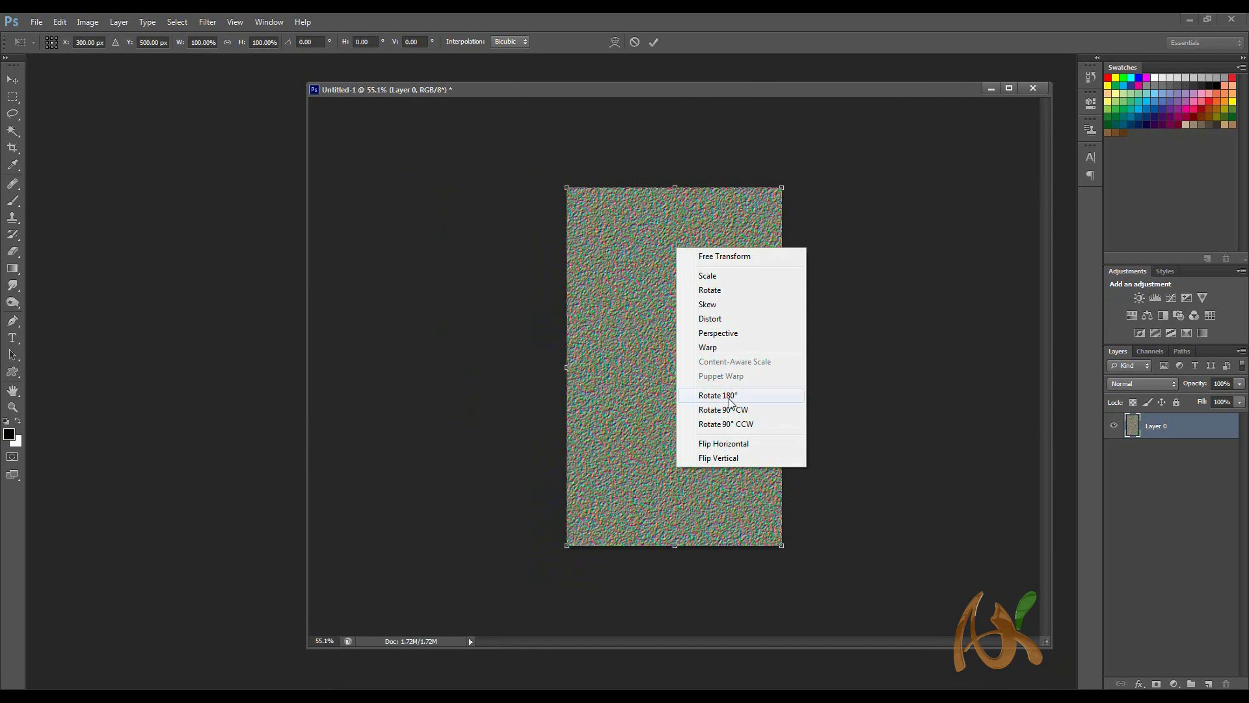
pyautogui.click(742, 334)
# Stretch the texture's bottom corners far outward and commit the perspective transform.
pyautogui.moveTo(567, 550); pyautogui.dragTo(1, 535)
pyautogui.hotkey('ctrl', '-')
pyautogui.hotkey('ctrl', '-')
pyautogui.hotkey('ctrl', '-')
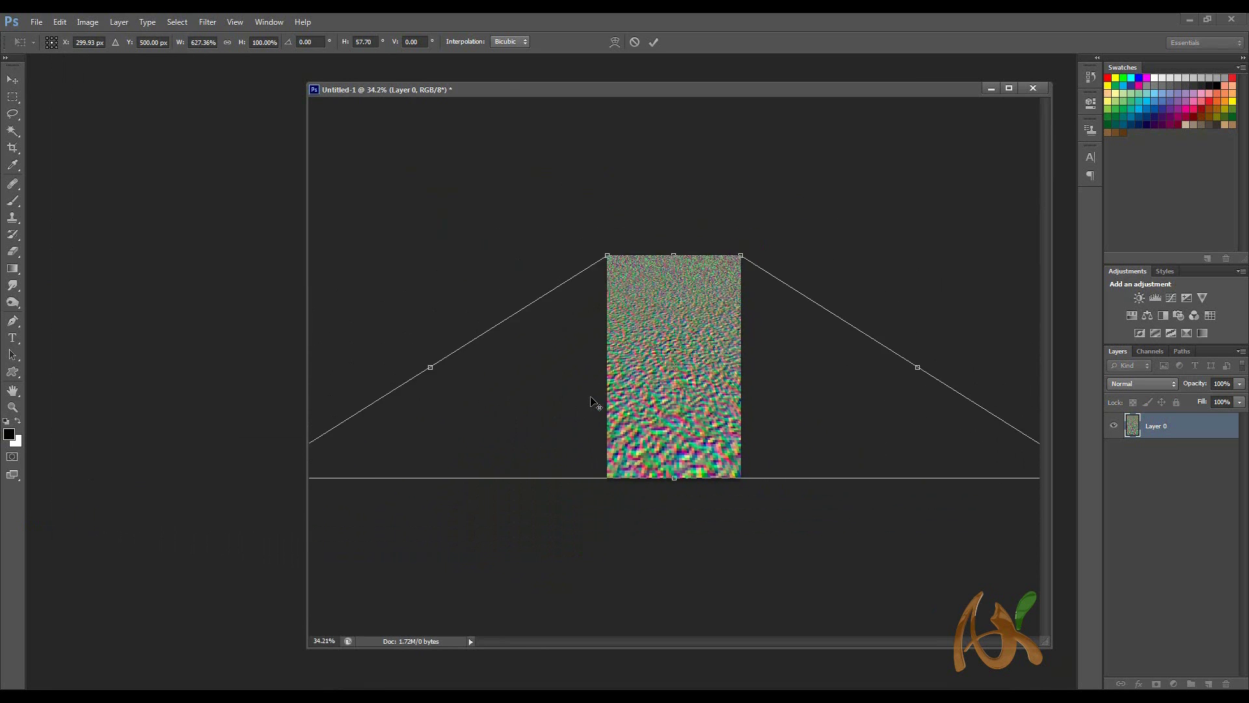
pyautogui.moveTo(932, 440); pyautogui.dragTo(1212, 426)
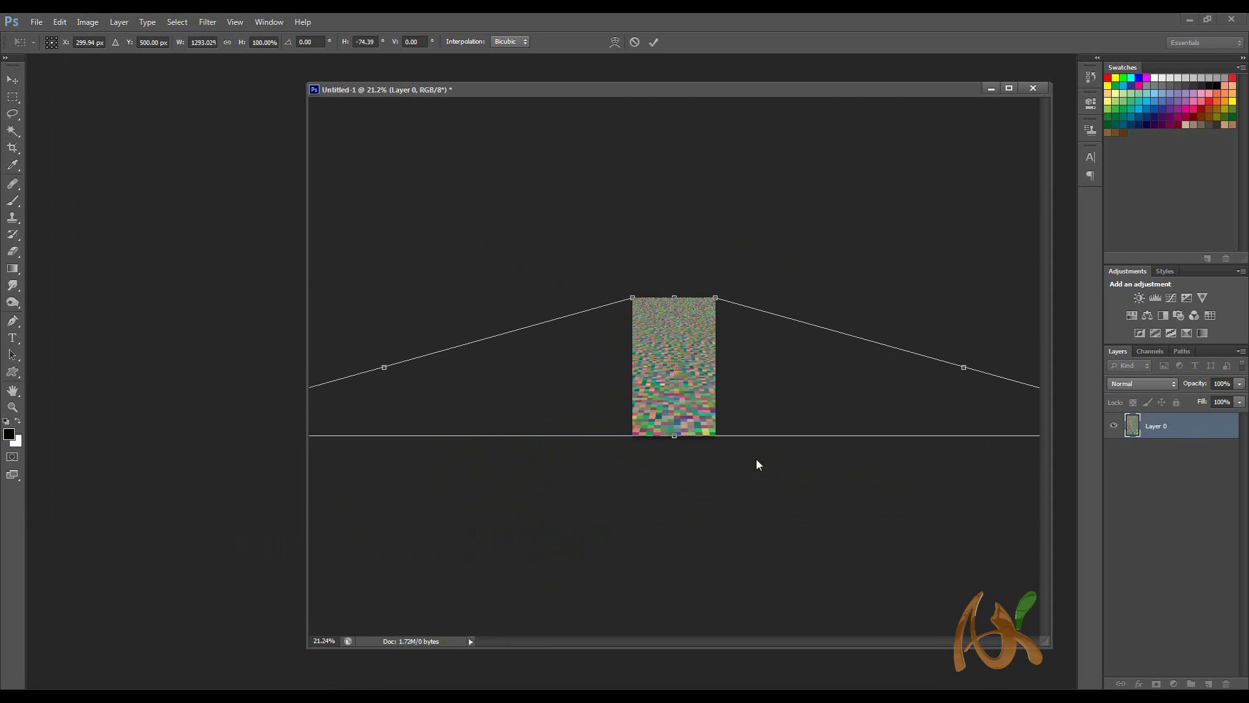
pyautogui.hotkey('ctrl', '-')
pyautogui.hotkey('ctrl', '-')
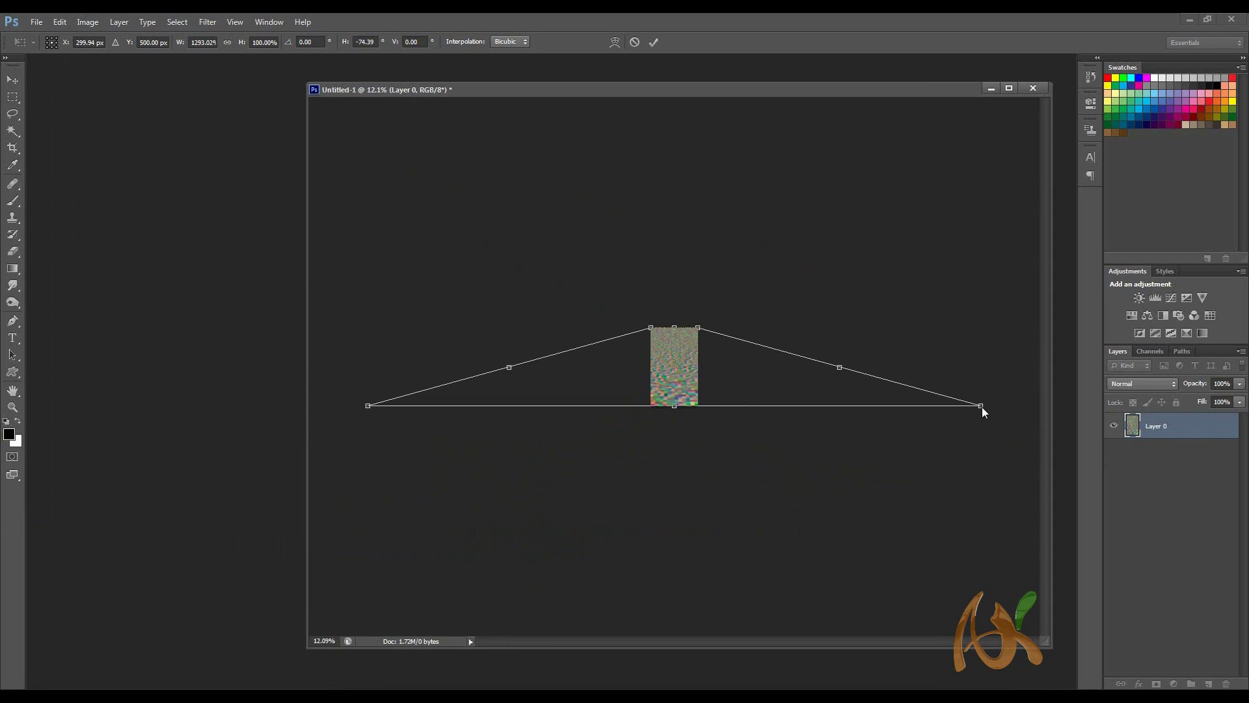
pyautogui.moveTo(990, 410); pyautogui.dragTo(1109, 385)
pyautogui.hotkey('ctrl', '+')
pyautogui.hotkey('ctrl', '+')
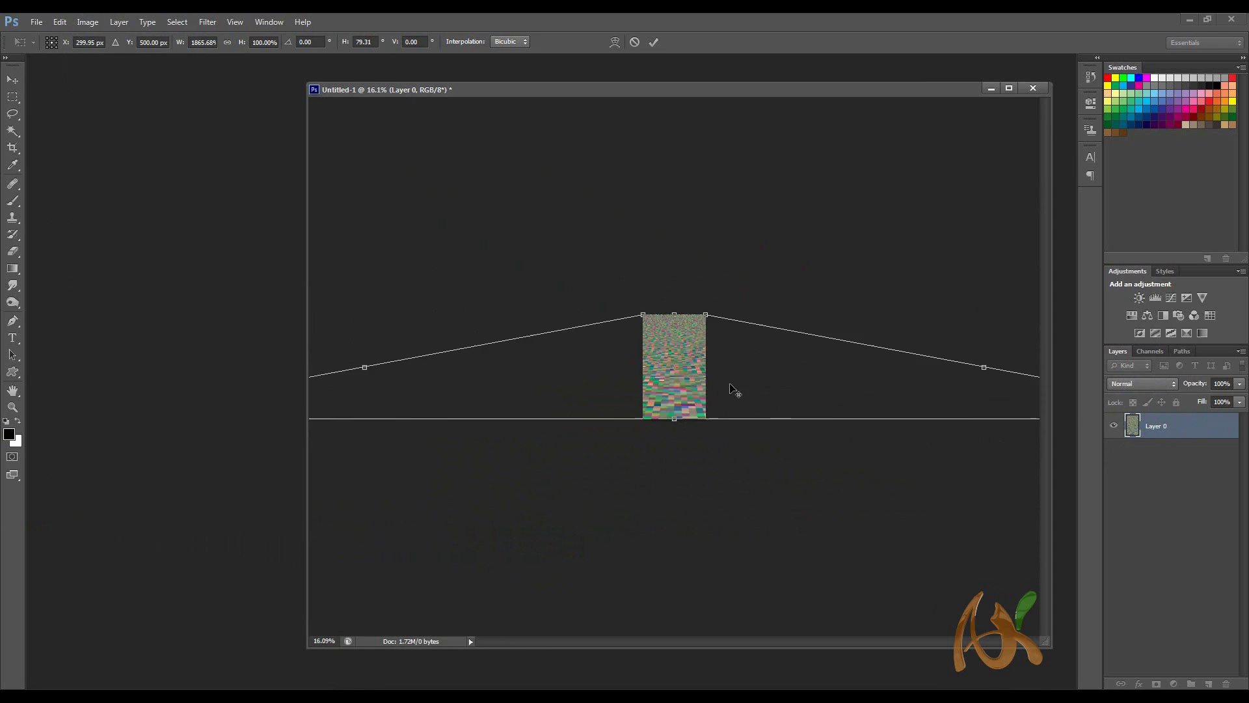
pyautogui.hotkey('ctrl', '+')
pyautogui.hotkey('alt', '-')
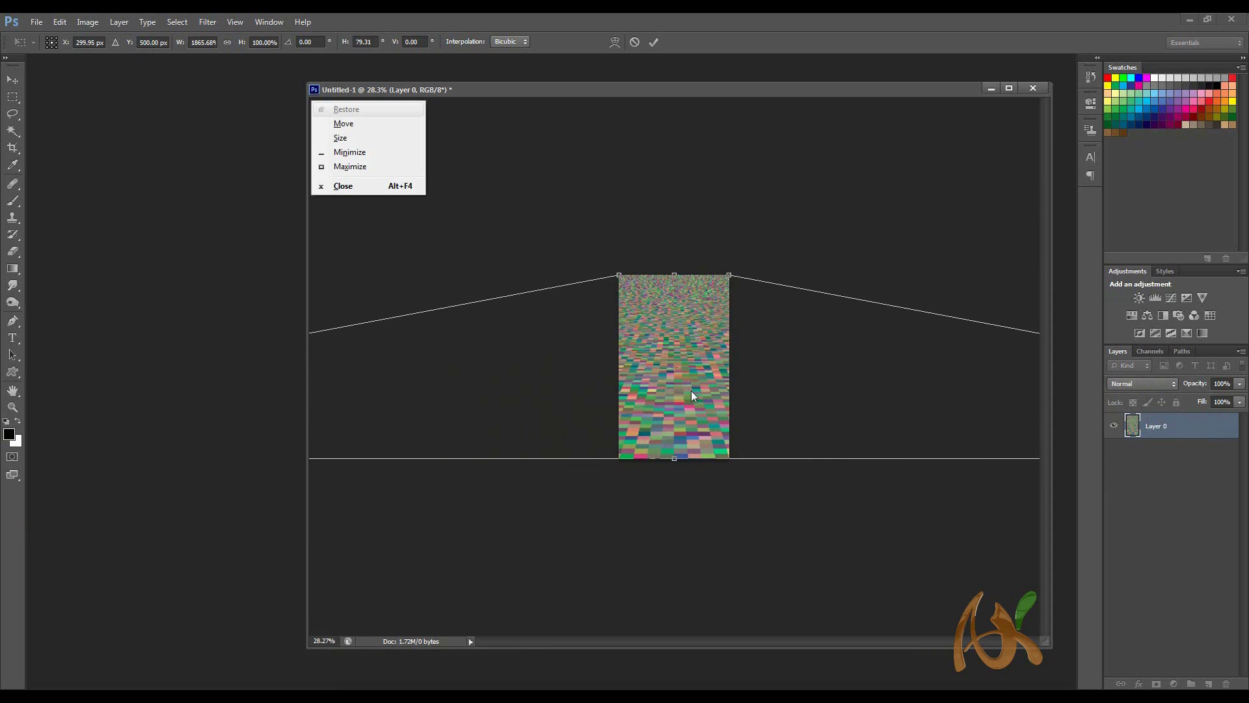
pyautogui.press('Escape')
pyautogui.press('Return')
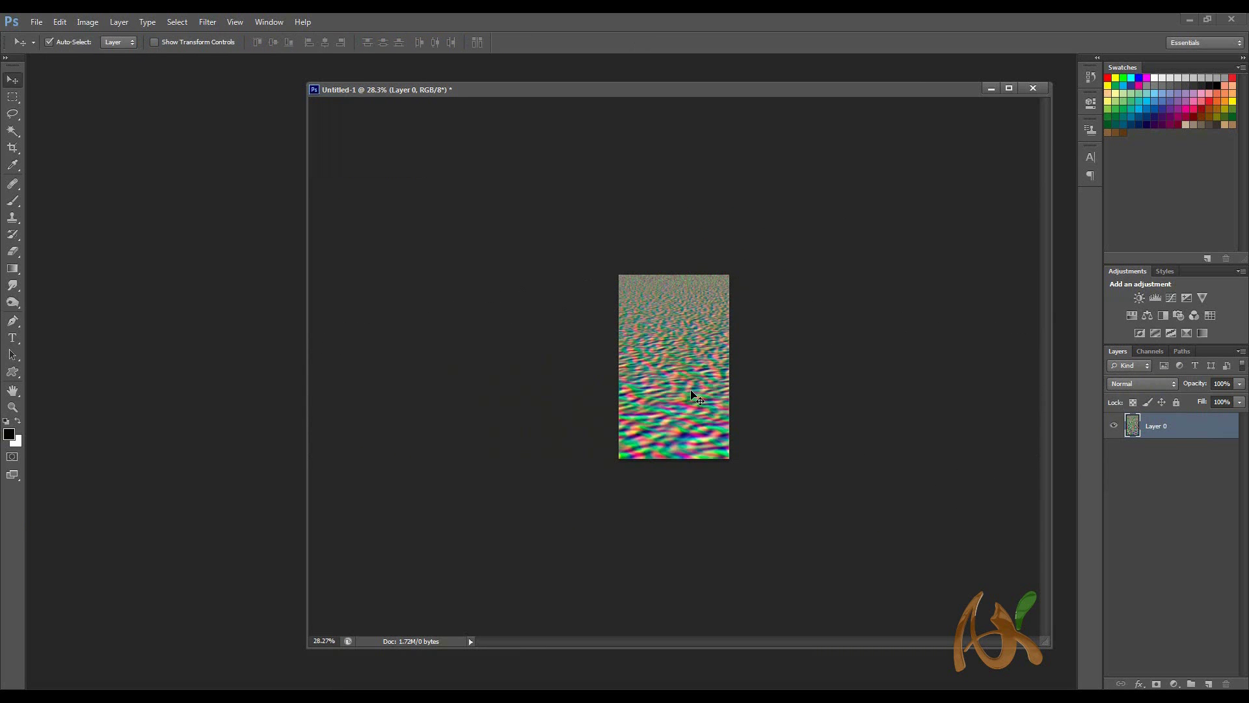
pyautogui.hotkey('ctrl', '+')
pyautogui.hotkey('ctrl', '+')
pyautogui.hotkey('ctrl', '+')
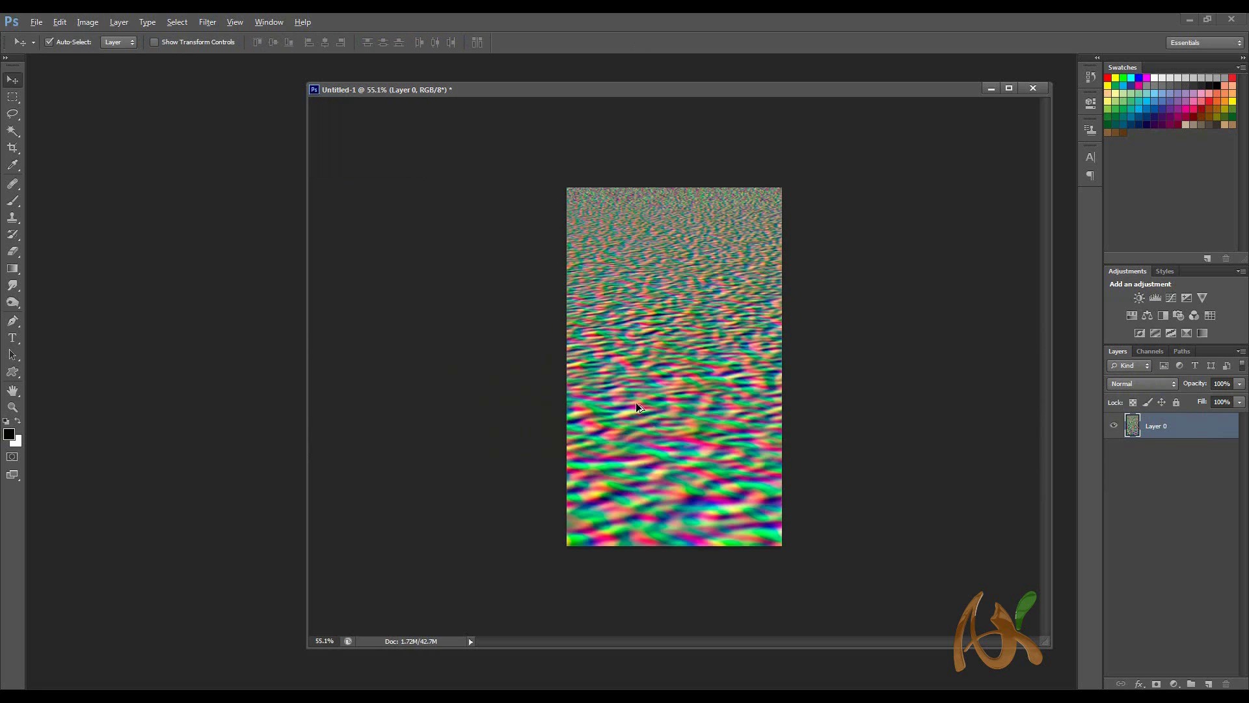
# Apply a second Perspective transform, dragging the bottom-right handle outward to enlarge the near ripples.
pyautogui.hotkey('ctrl', '-')
pyautogui.hotkey('ctrl', '-')
pyautogui.hotkey('ctrl', '-')
pyautogui.hotkey('ctrl', 't')
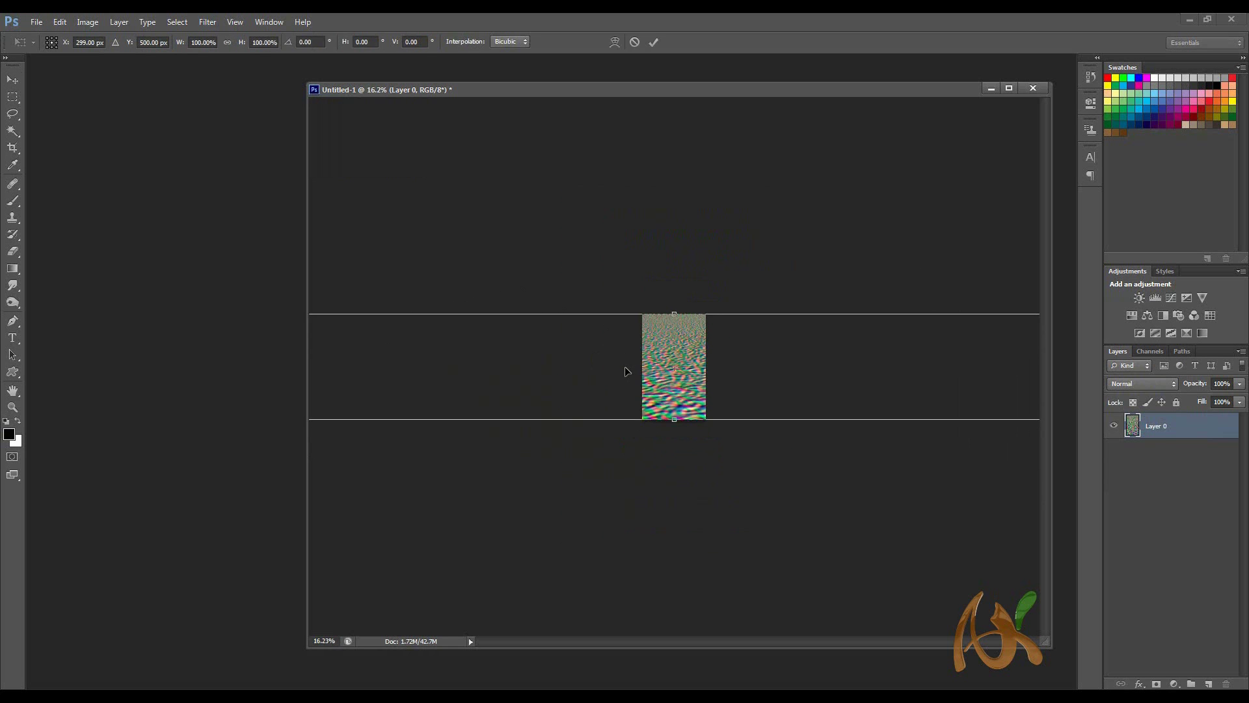
pyautogui.hotkey('ctrl', '-')
pyautogui.hotkey('ctrl', '-')
pyautogui.hotkey('ctrl', '-')
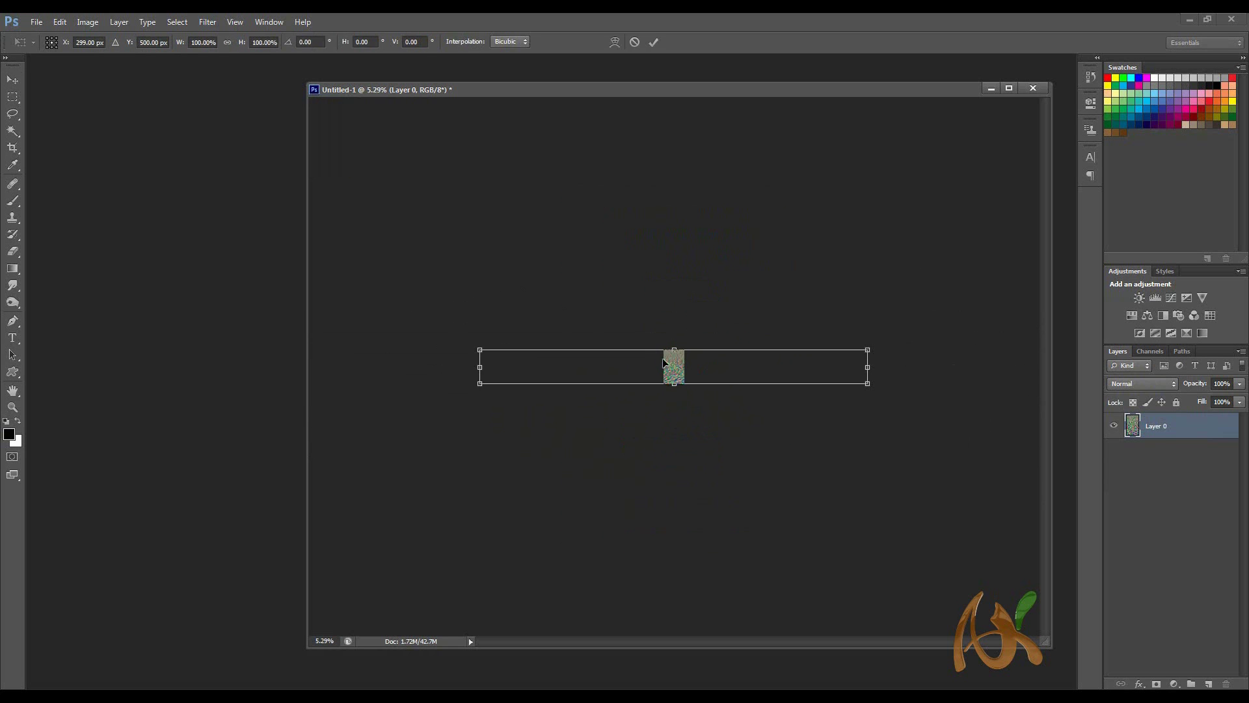
pyautogui.rightClick(674, 366)
pyautogui.click(719, 444)
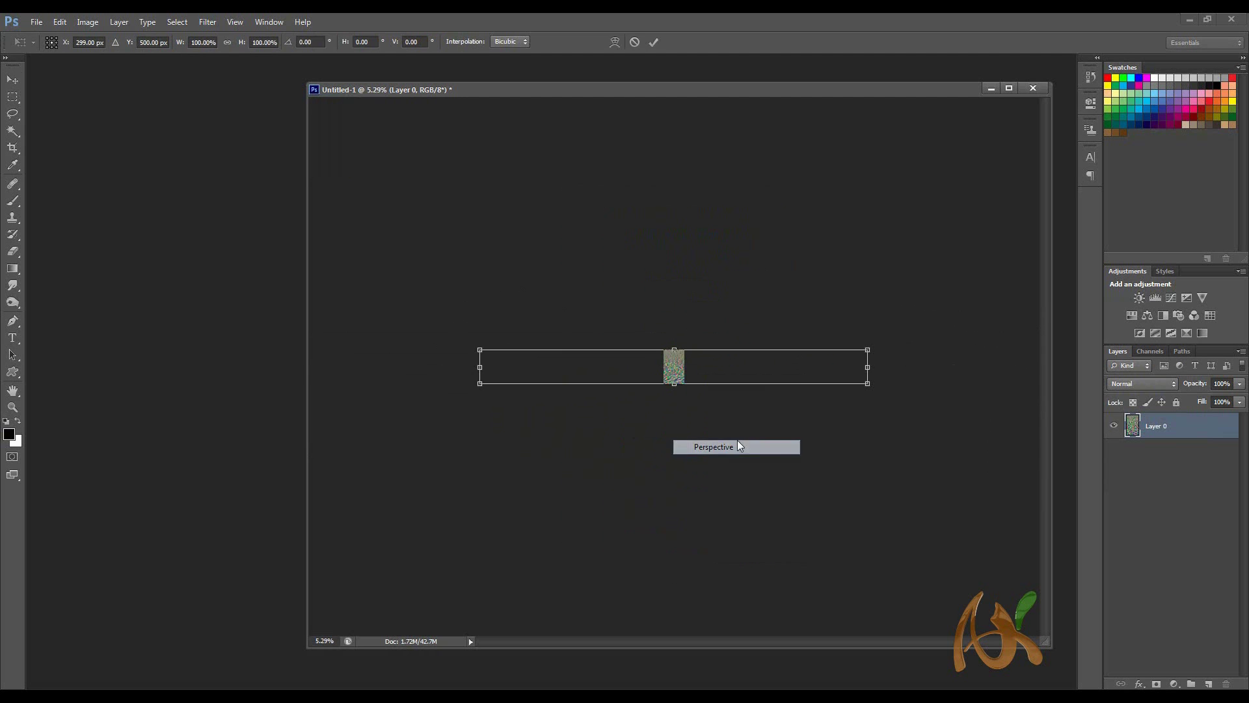
pyautogui.moveTo(869, 385); pyautogui.dragTo(1015, 380)
pyautogui.press('Return')
pyautogui.scroll(5, 695, 390)
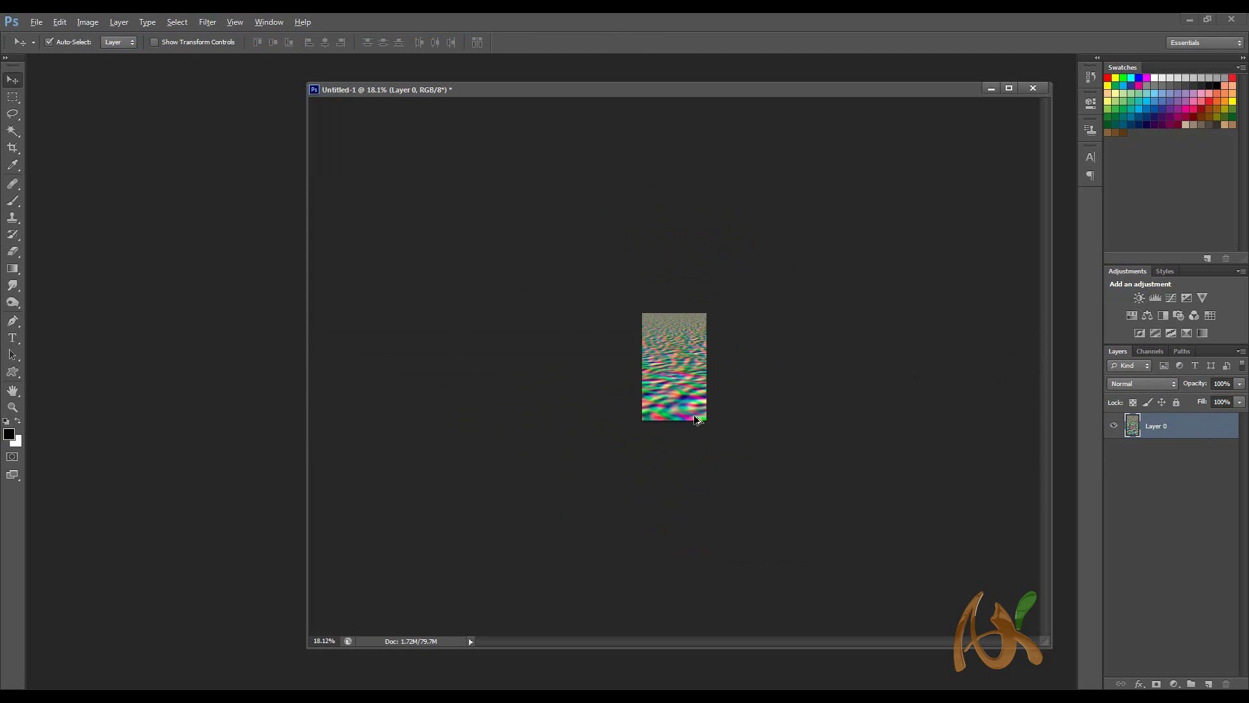
pyautogui.scroll(1, 771, 442)
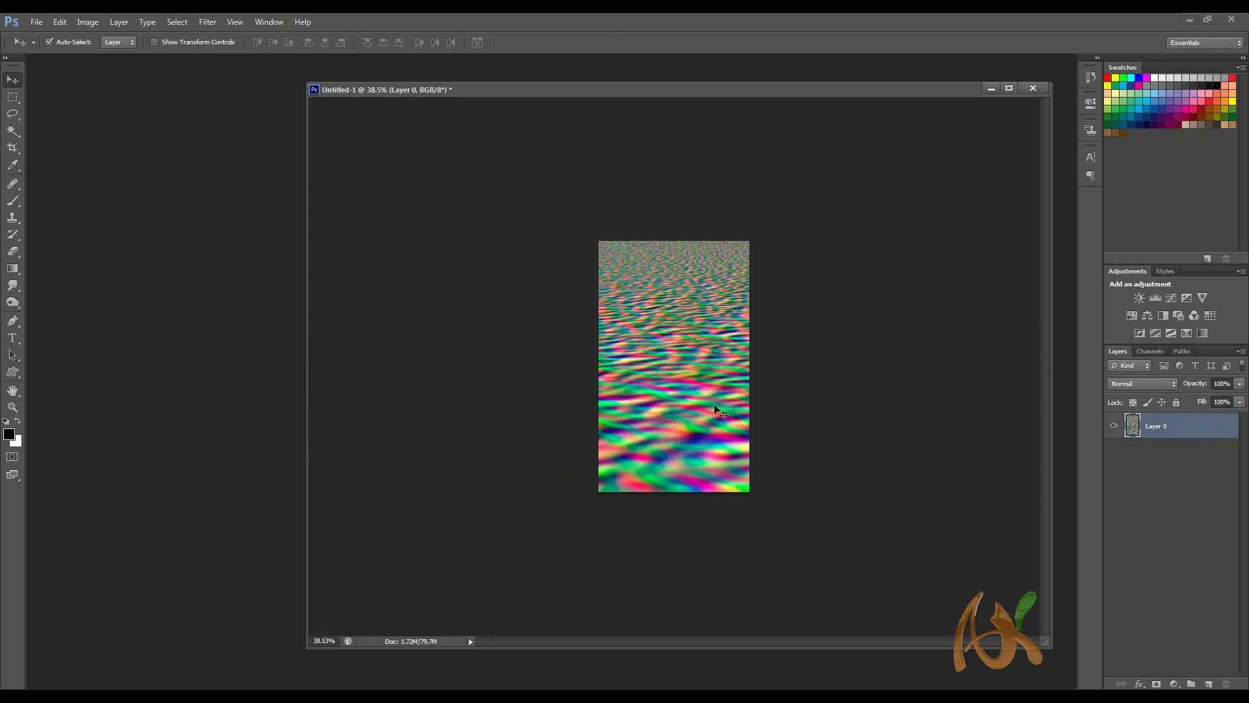
# Flatten the ripple texture into a single background layer.
pyautogui.rightClick(1196, 427)
pyautogui.click(1216, 433)
pyautogui.rightClick(1217, 433)
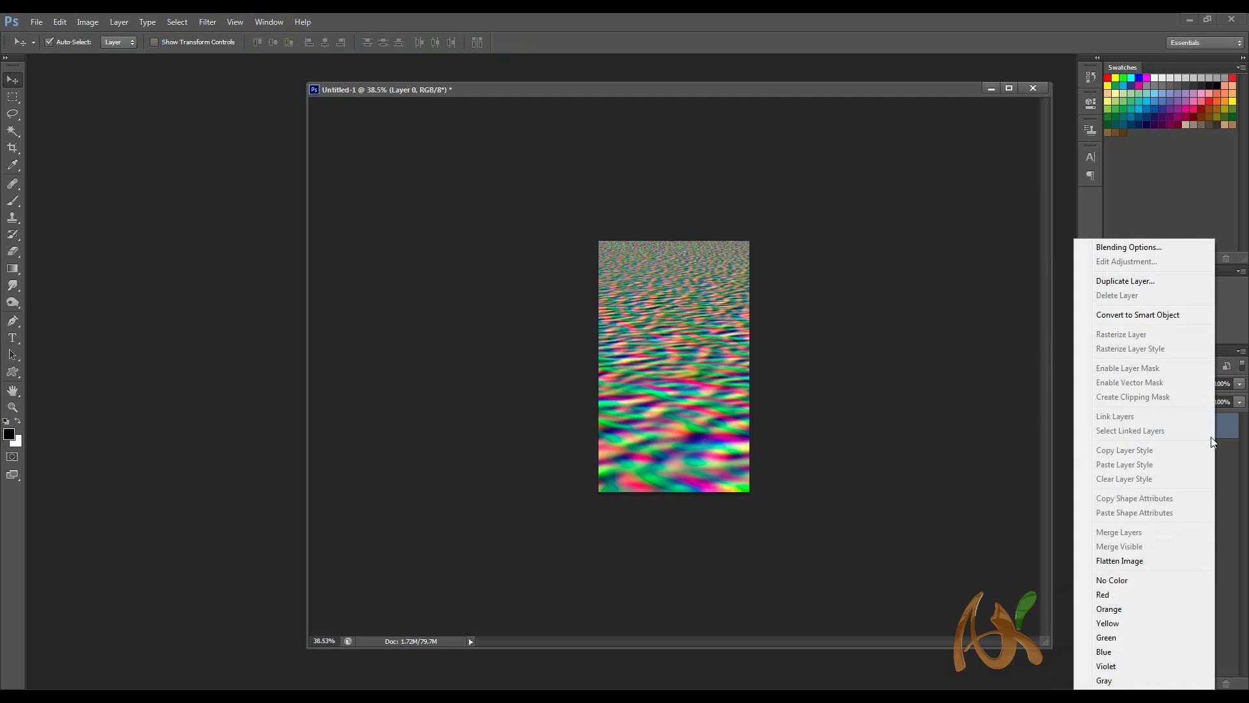
pyautogui.click(1150, 560)
pyautogui.moveTo(659, 95); pyautogui.dragTo(608, 97)
# Start Save As and navigate to the Reflection in Photoshop folder via its pasted path.
pyautogui.hotkey('ctrl', 'shift', 's')
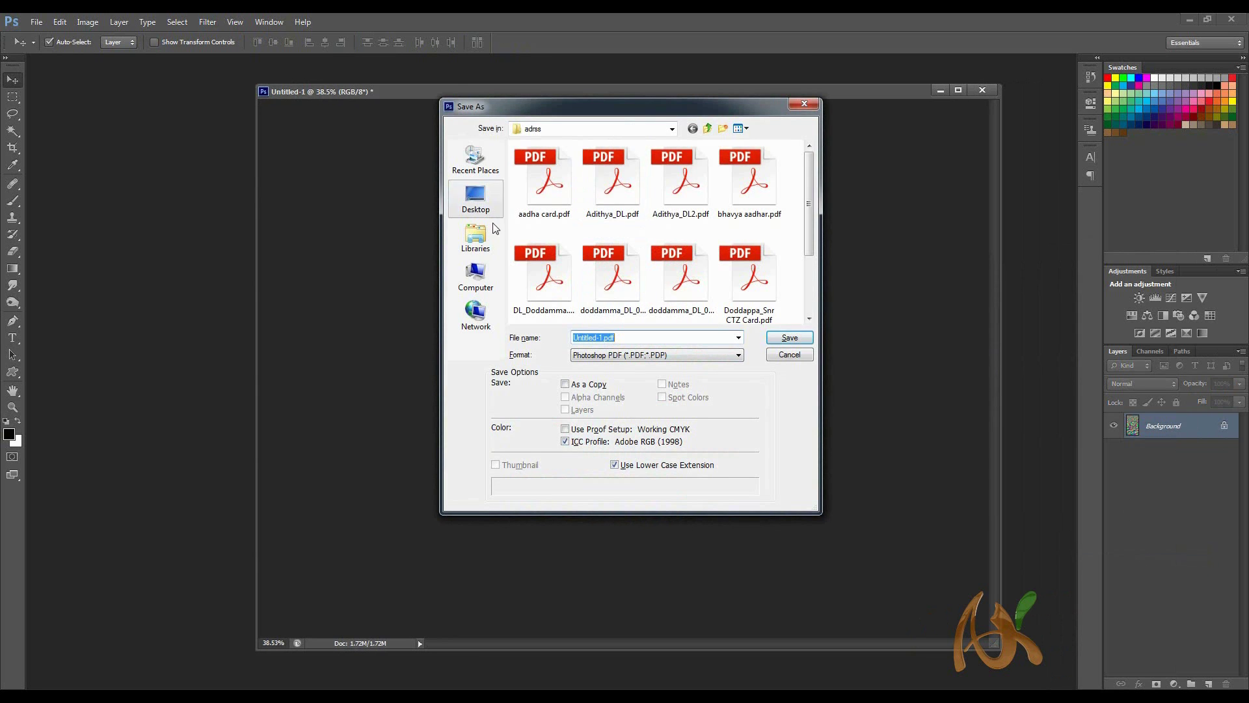
pyautogui.click(475, 276)
pyautogui.hotkey('alt', 'Tab')
pyautogui.click(825, 90)
pyautogui.hotkey('ctrl', 'c')
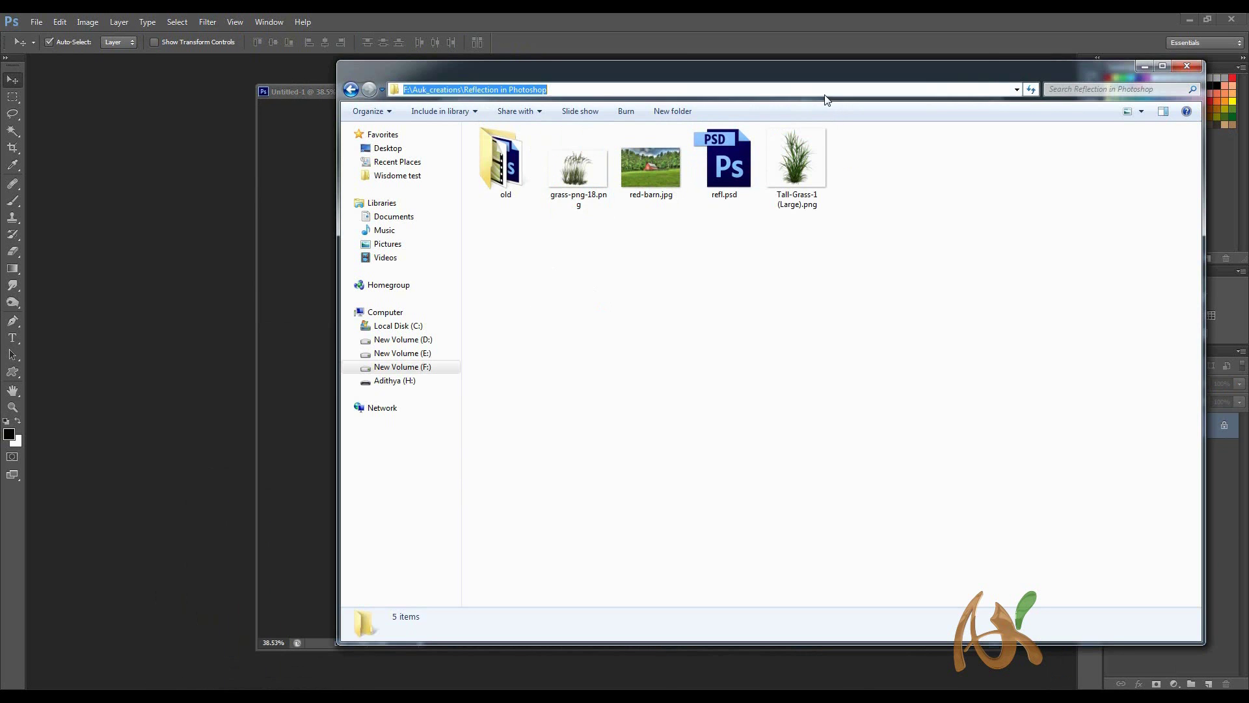
pyautogui.click(1144, 66)
pyautogui.tripleClick(649, 337)
pyautogui.hotkey('ctrl', 'v')
pyautogui.press('Return')
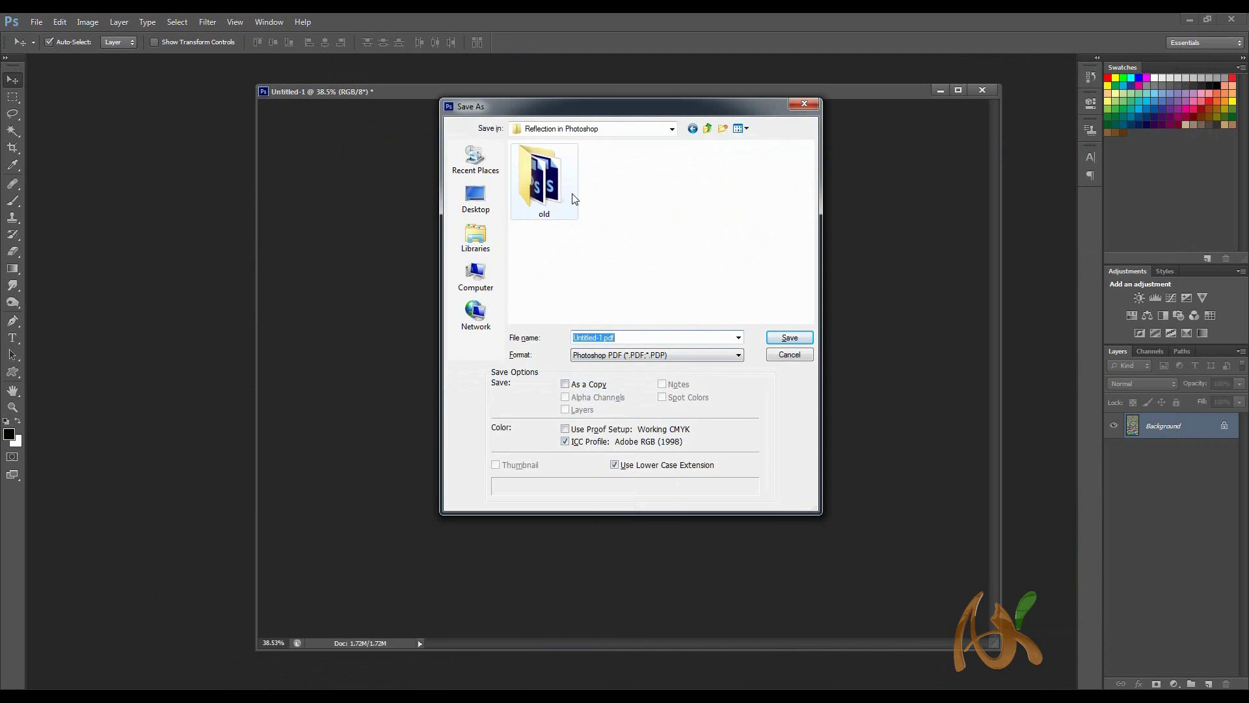
# Save the texture as Displacement in PSD format and close the file.
pyautogui.moveTo(599, 337); pyautogui.dragTo(550, 339)
pyautogui.write('Displacement')
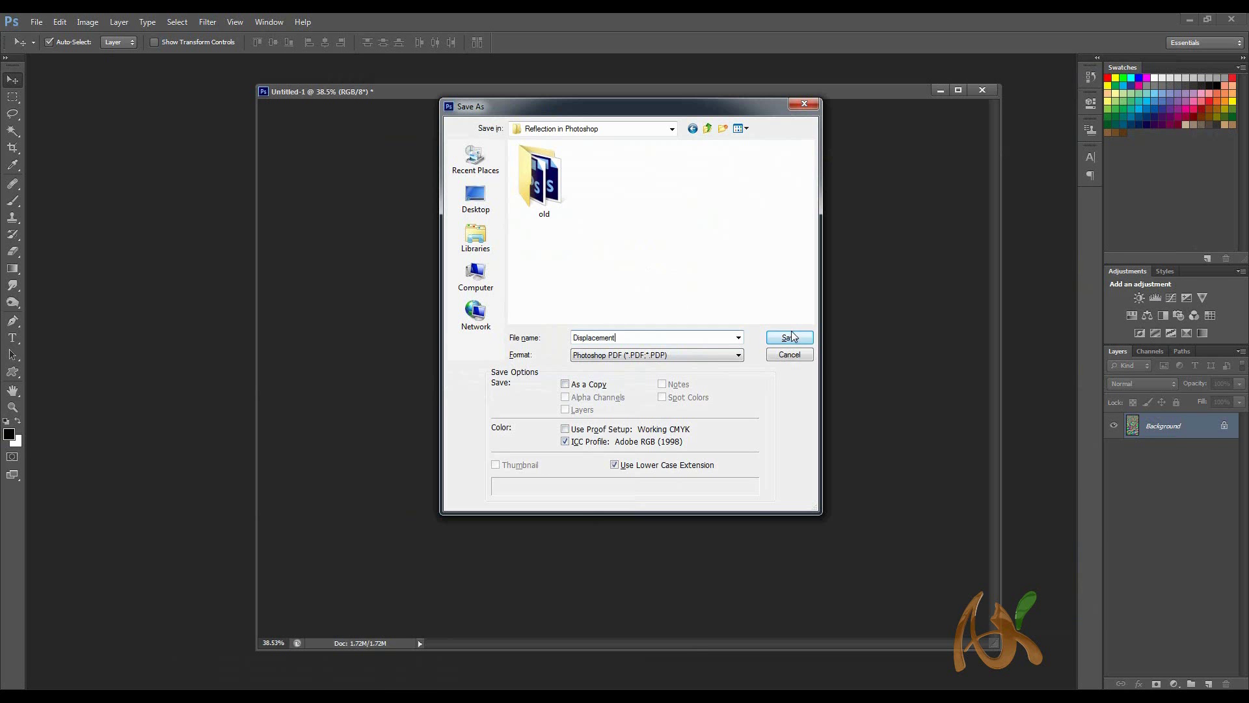
pyautogui.click(695, 356)
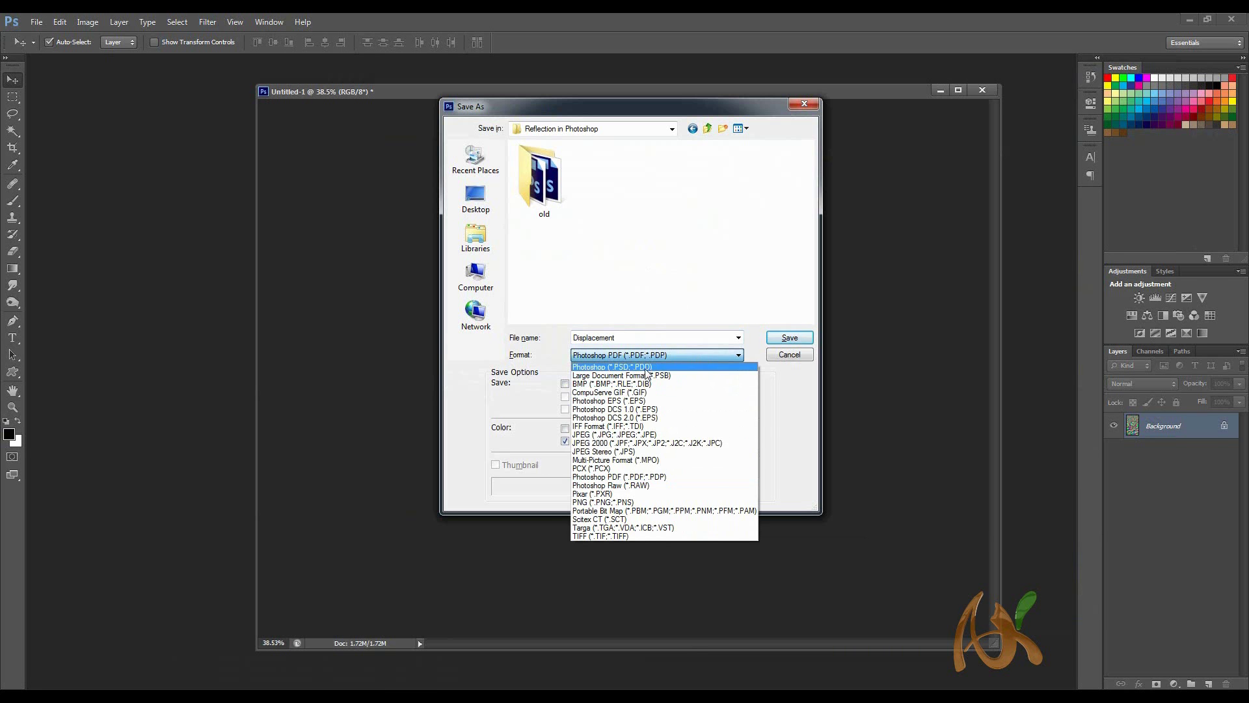
pyautogui.click(626, 364)
pyautogui.click(790, 338)
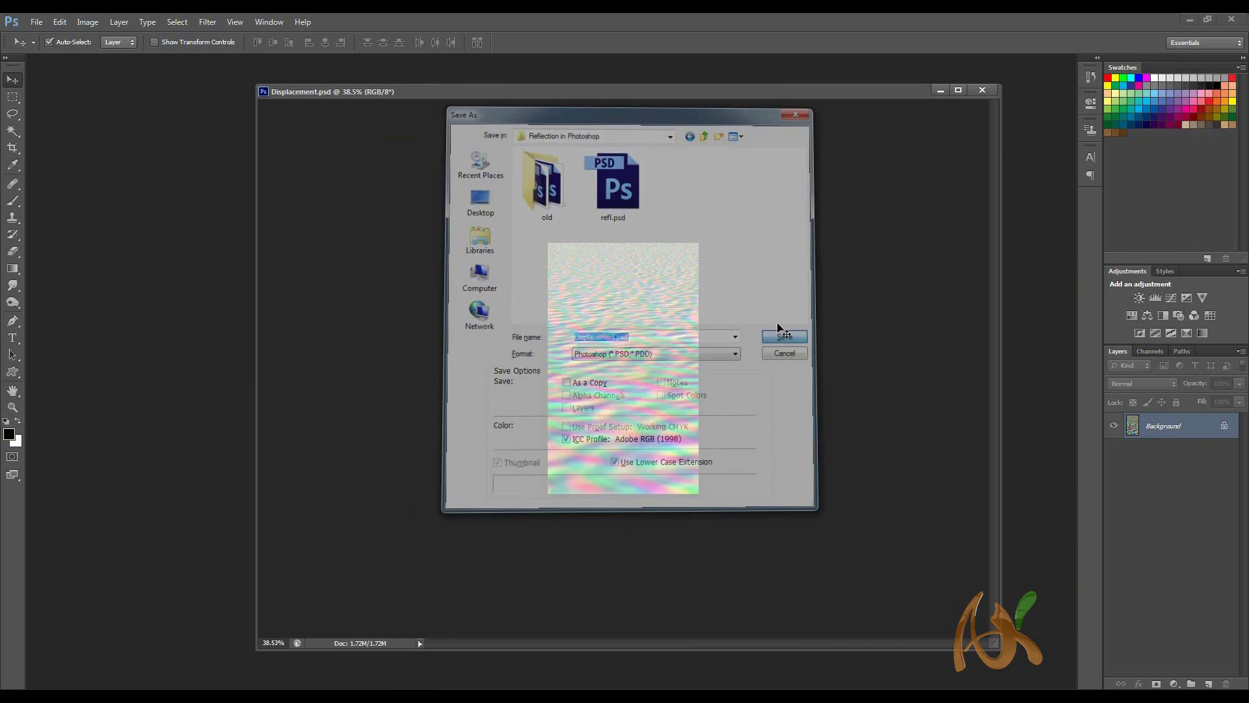
pyautogui.click(973, 95)
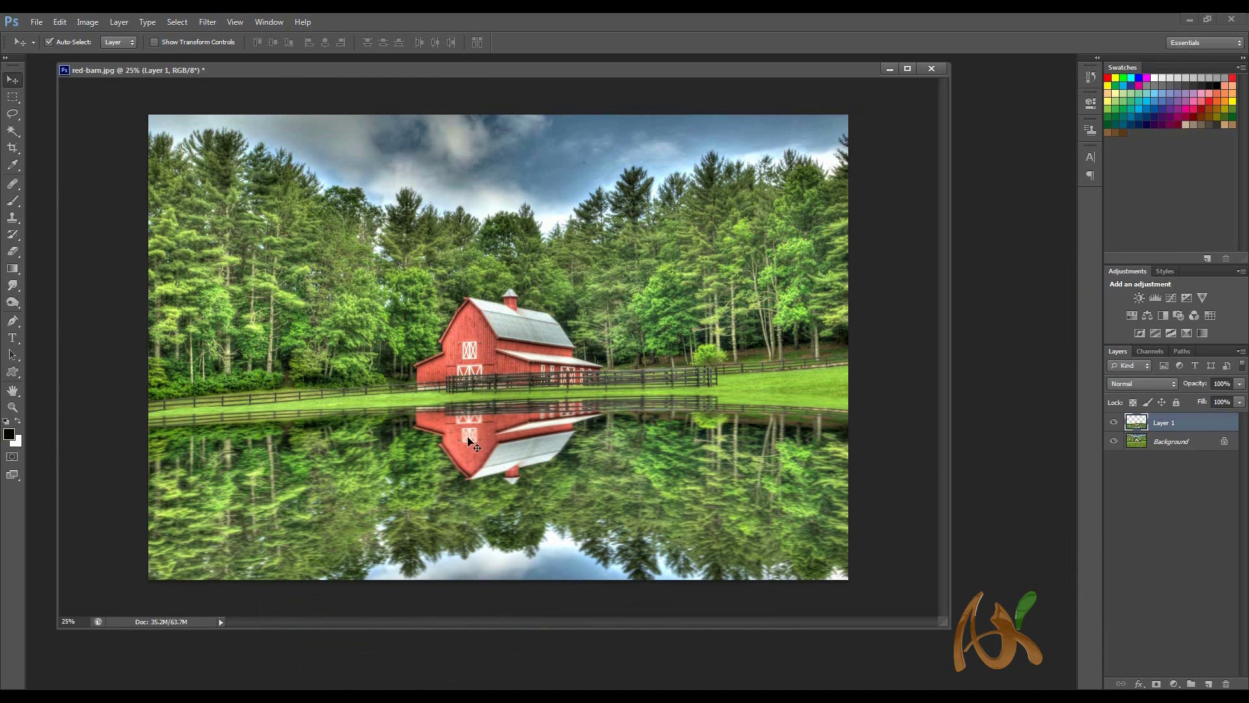
# Convert Layer 1 to a smart object and apply Displace with vertical scale 70 using Displacement.psd.
pyautogui.rightClick(1207, 424)
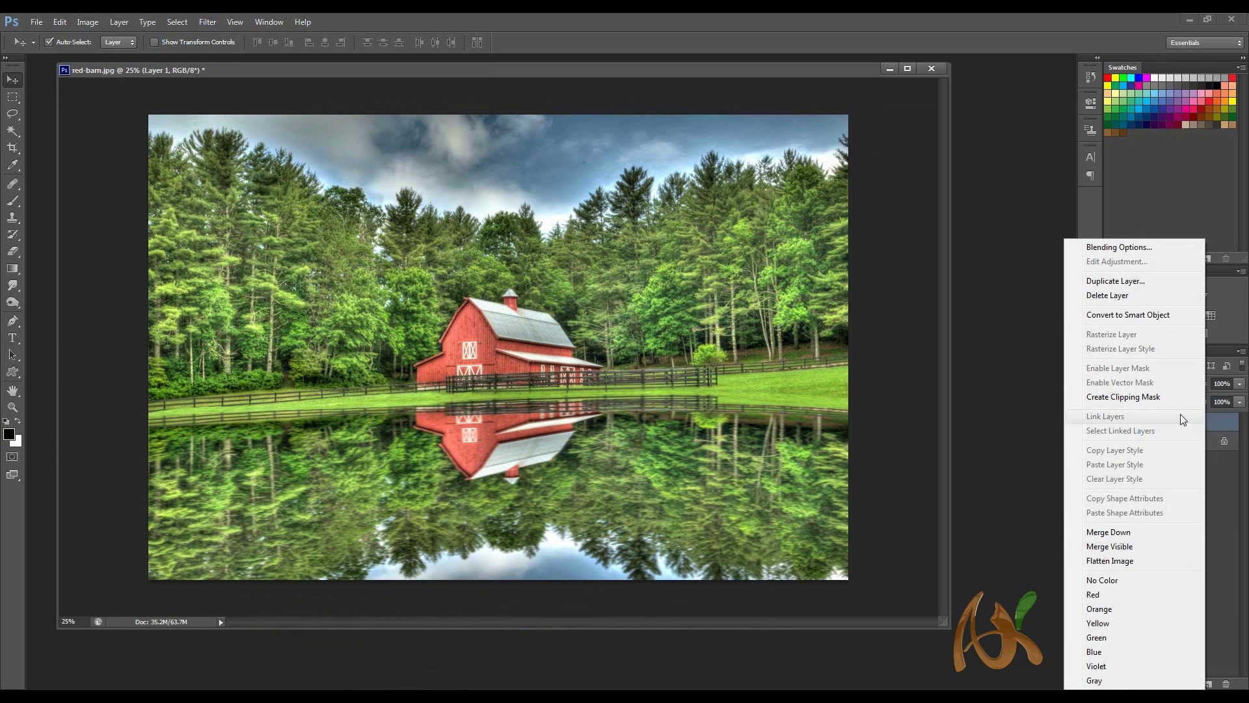
pyautogui.click(1124, 318)
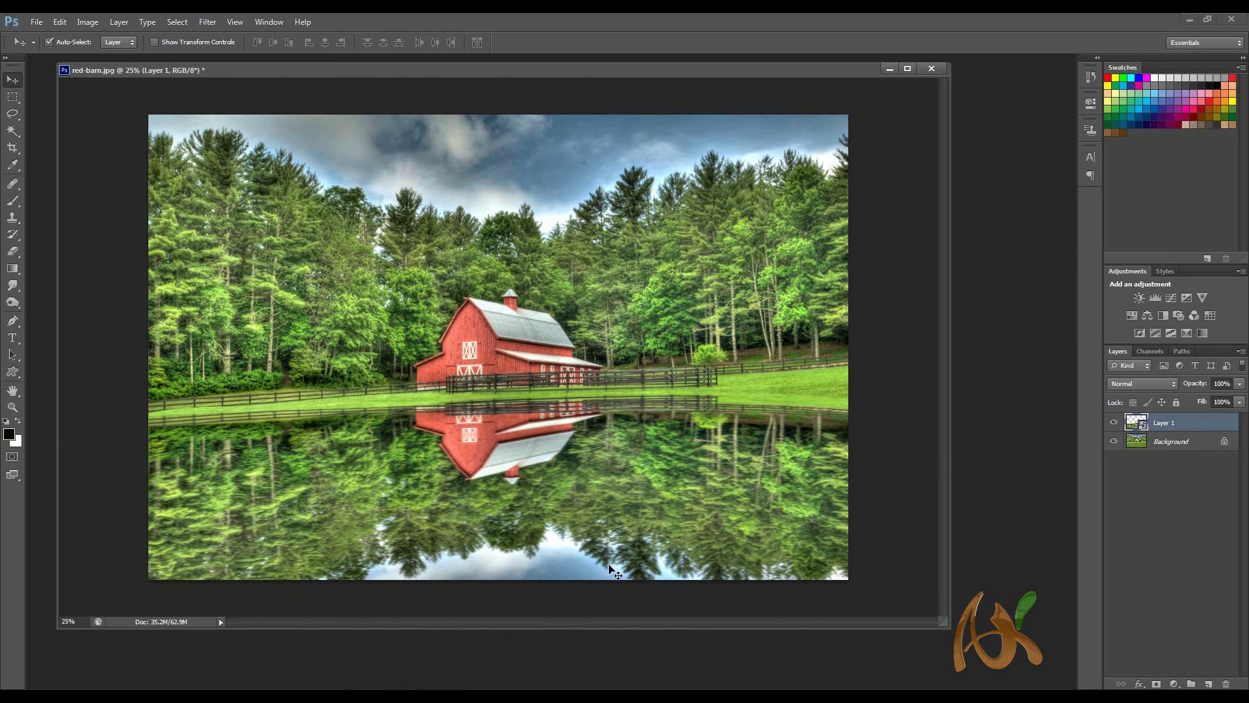
pyautogui.click(209, 22)
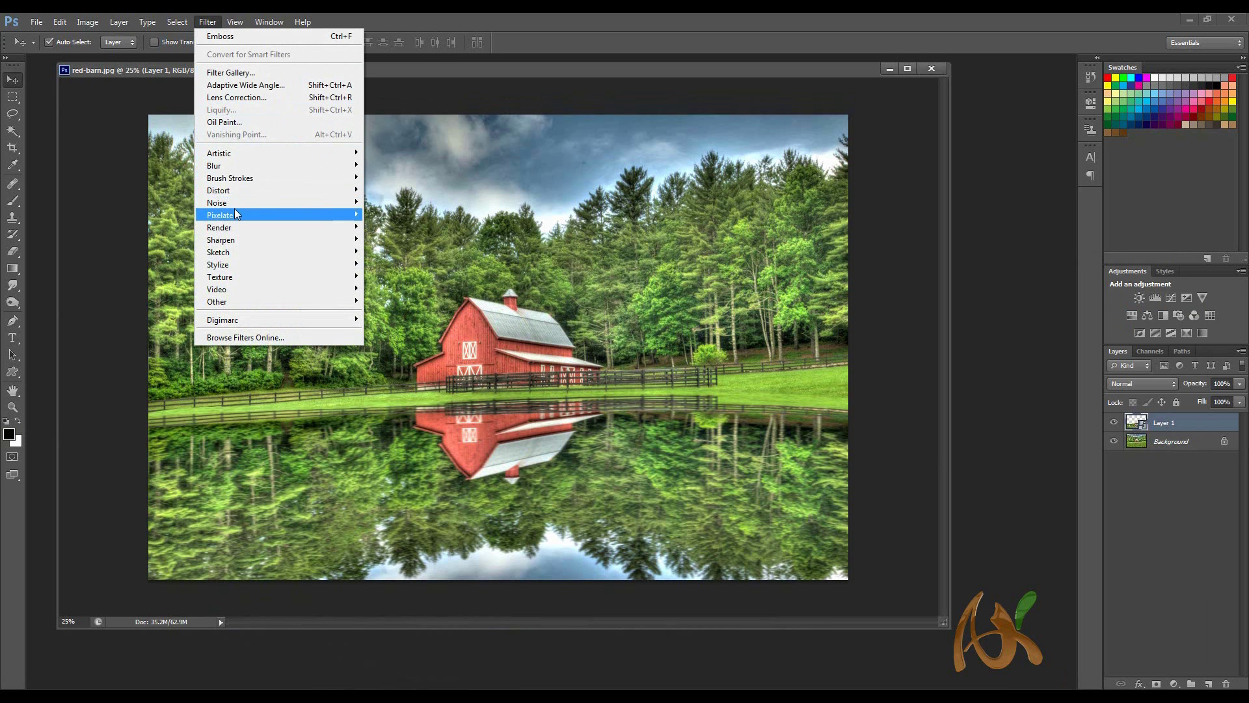
pyautogui.moveTo(299, 190)
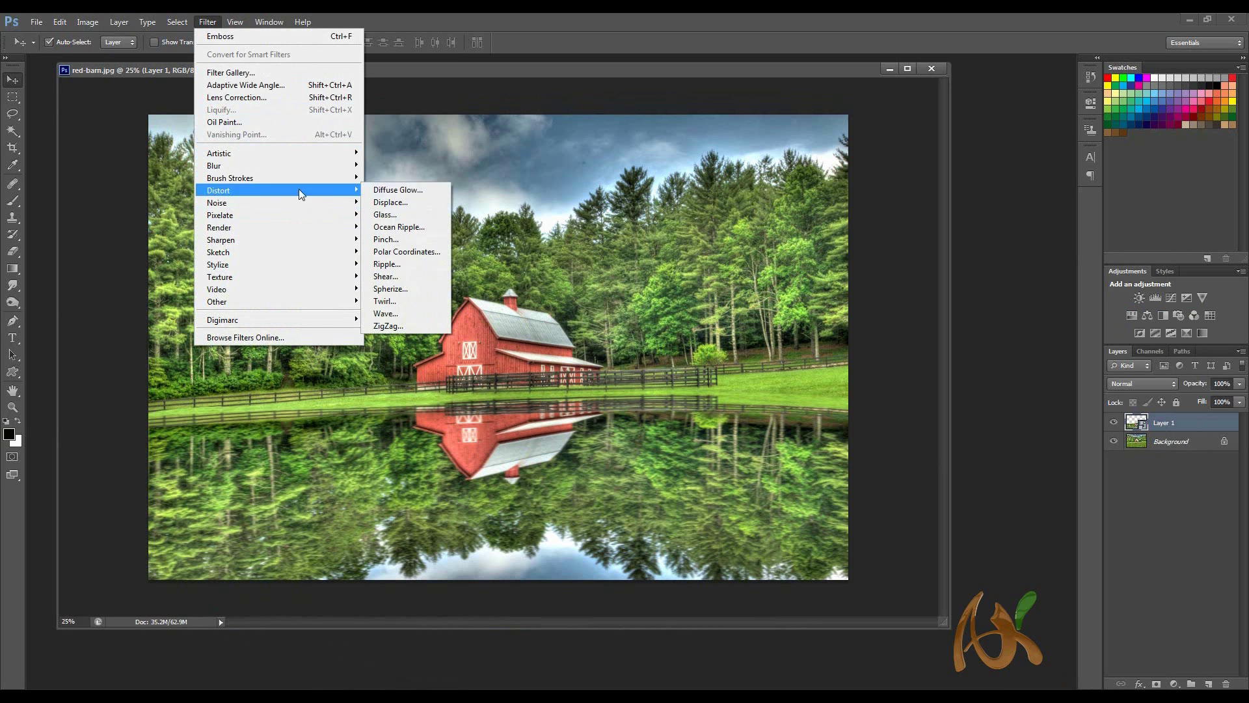
pyautogui.click(399, 205)
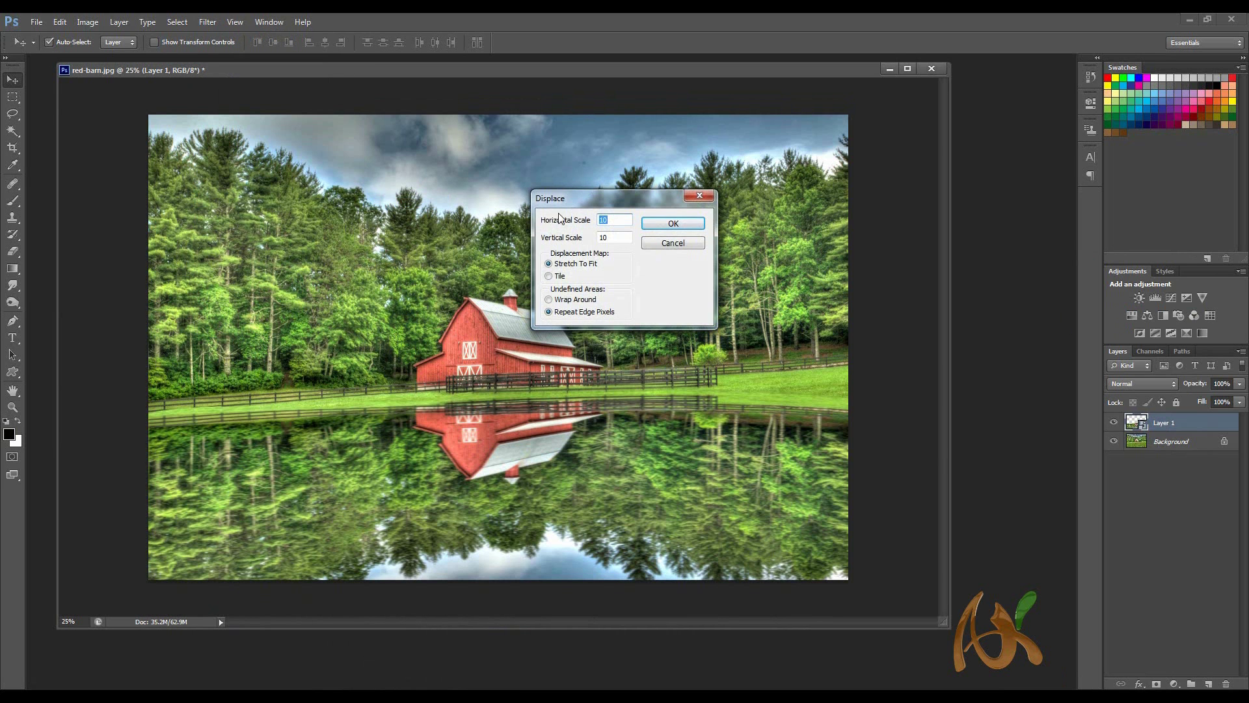
pyautogui.moveTo(577, 201); pyautogui.dragTo(595, 205)
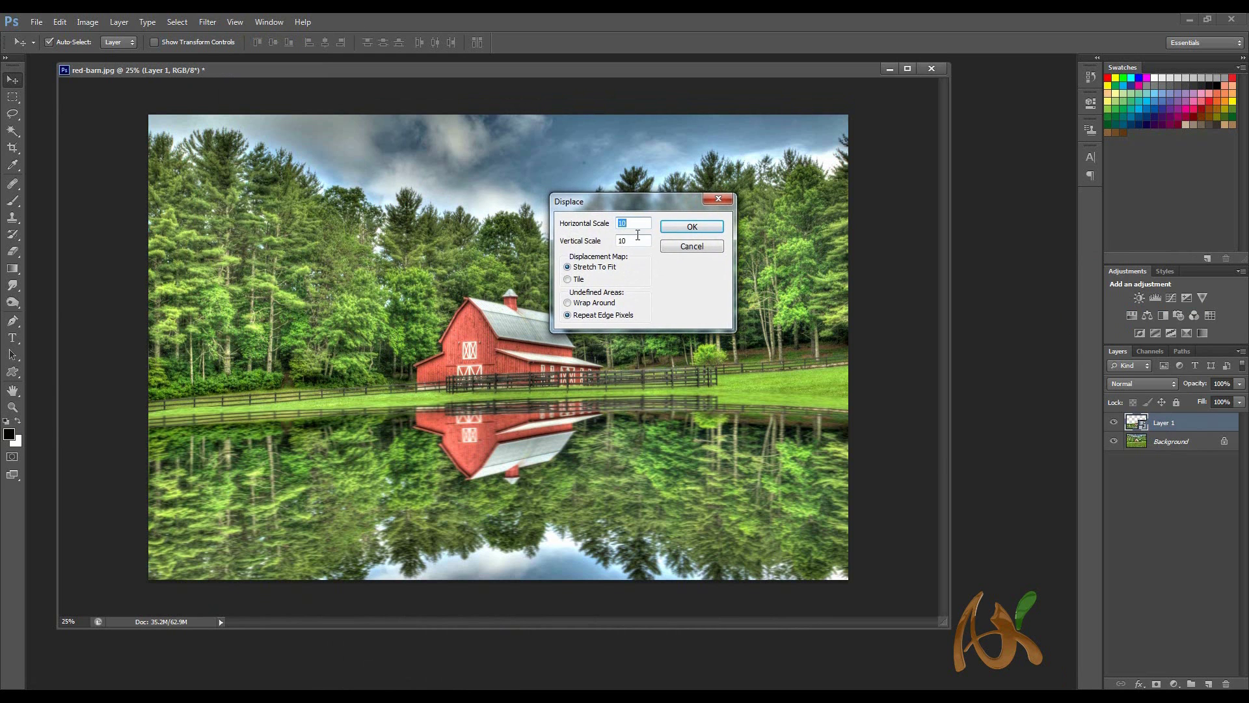
pyautogui.press('Tab')
pyautogui.write('70')
pyautogui.click(683, 229)
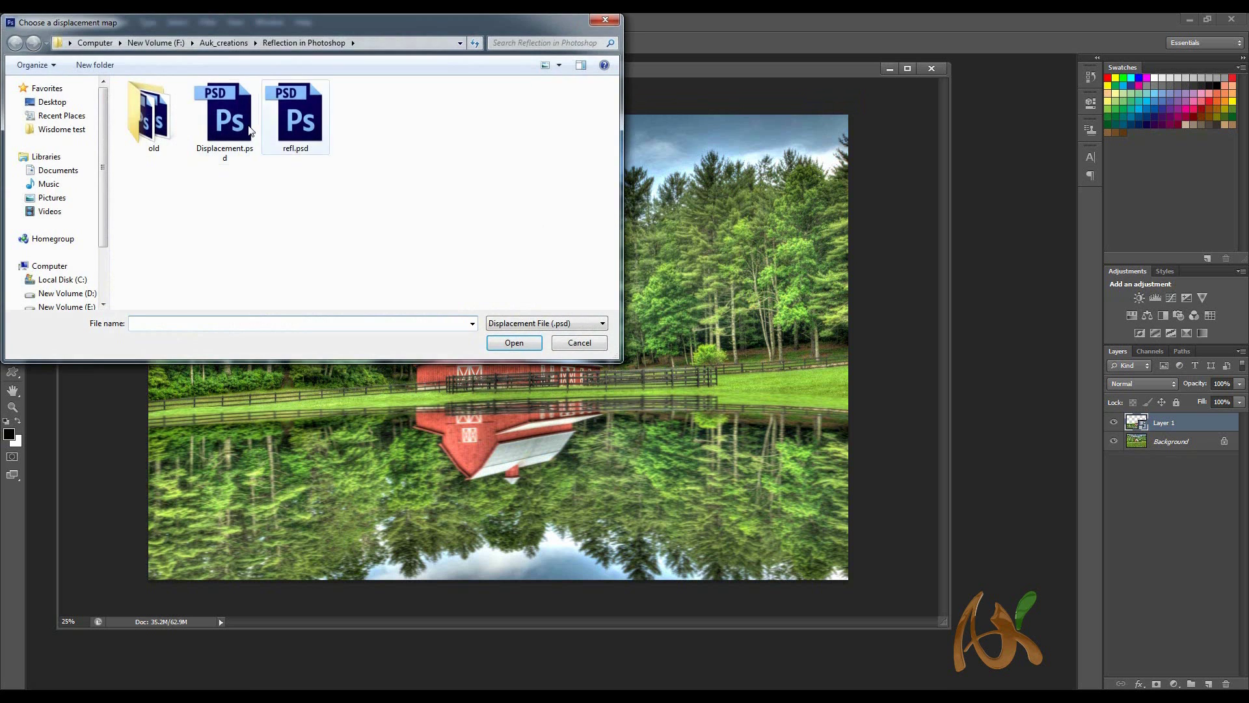
pyautogui.doubleClick(228, 118)
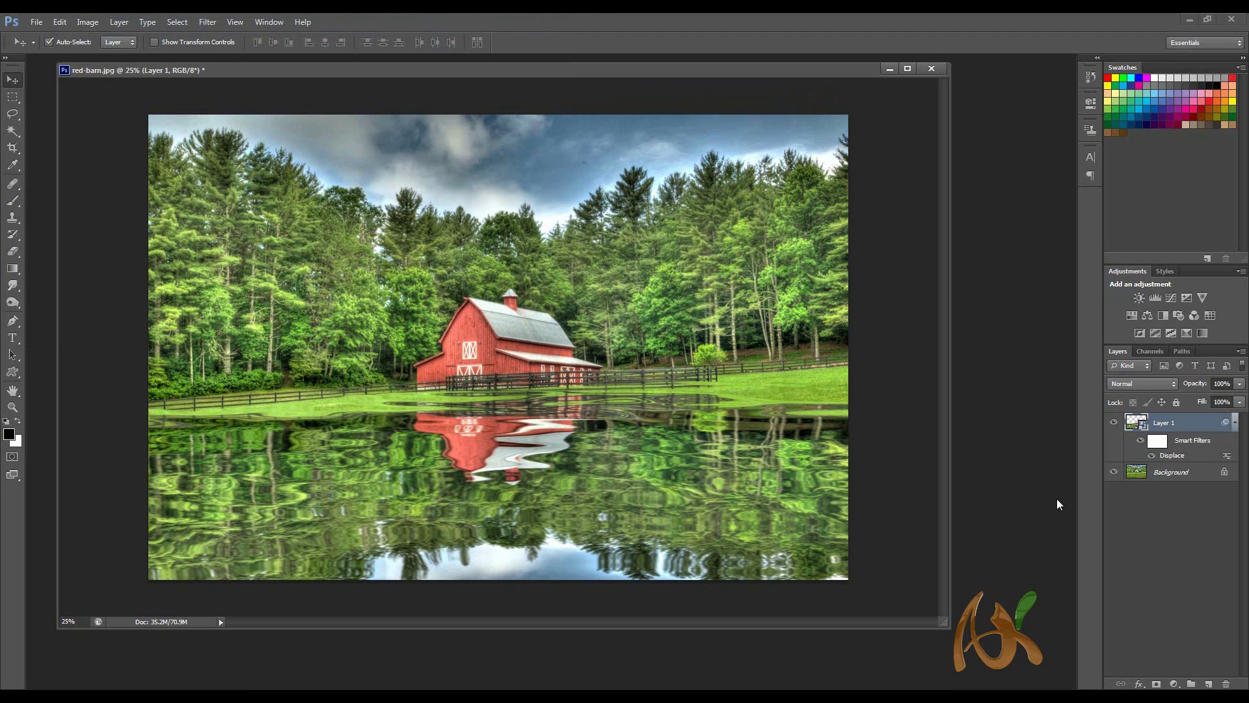
# Re-run the Displace smart filter on Layer 1 with the Displacement.psd map.
pyautogui.doubleClick(1175, 457)
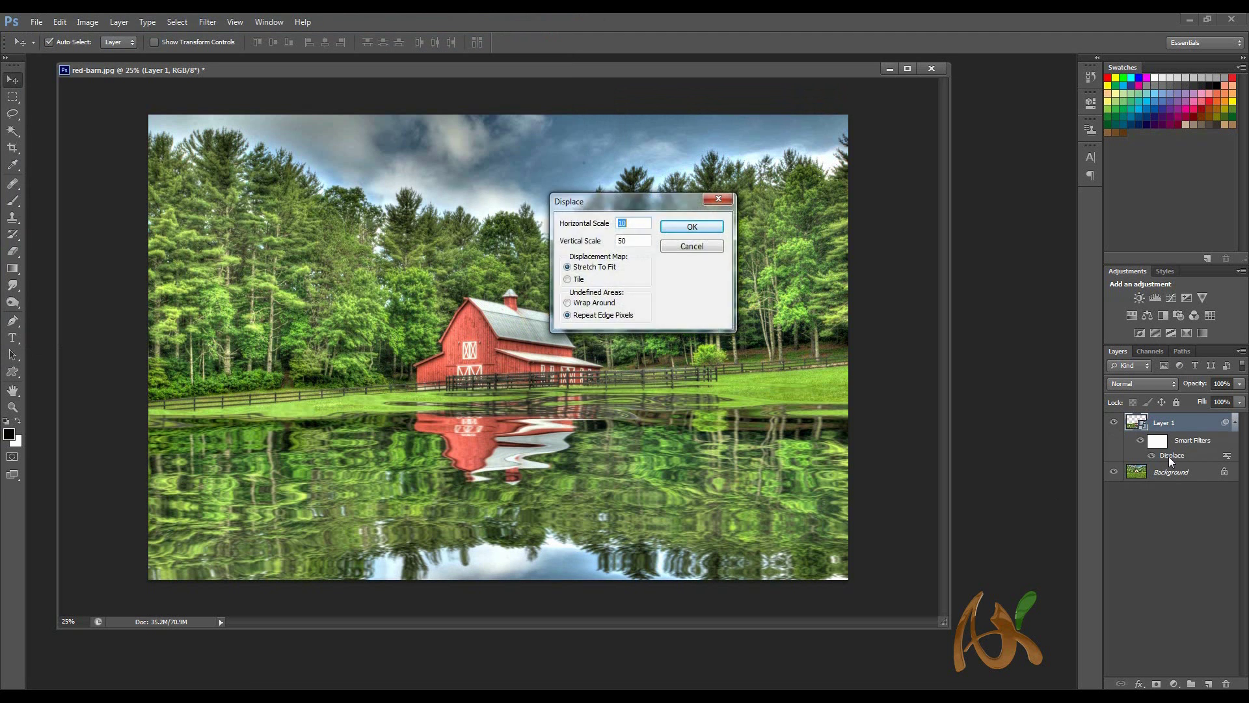
pyautogui.doubleClick(637, 240)
pyautogui.click(690, 227)
pyautogui.click(239, 121)
pyautogui.doubleClick(240, 122)
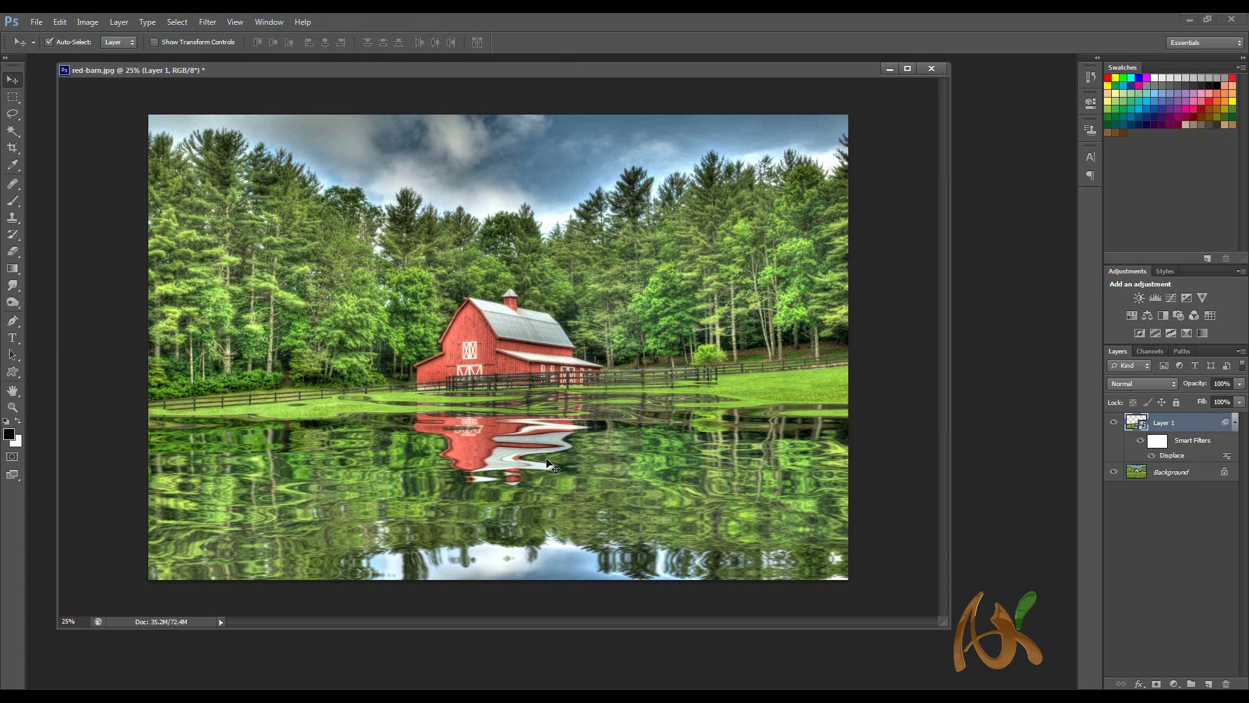
# Select the Eraser tool and switch off the Displace smart filter's visibility.
pyautogui.click(1236, 424)
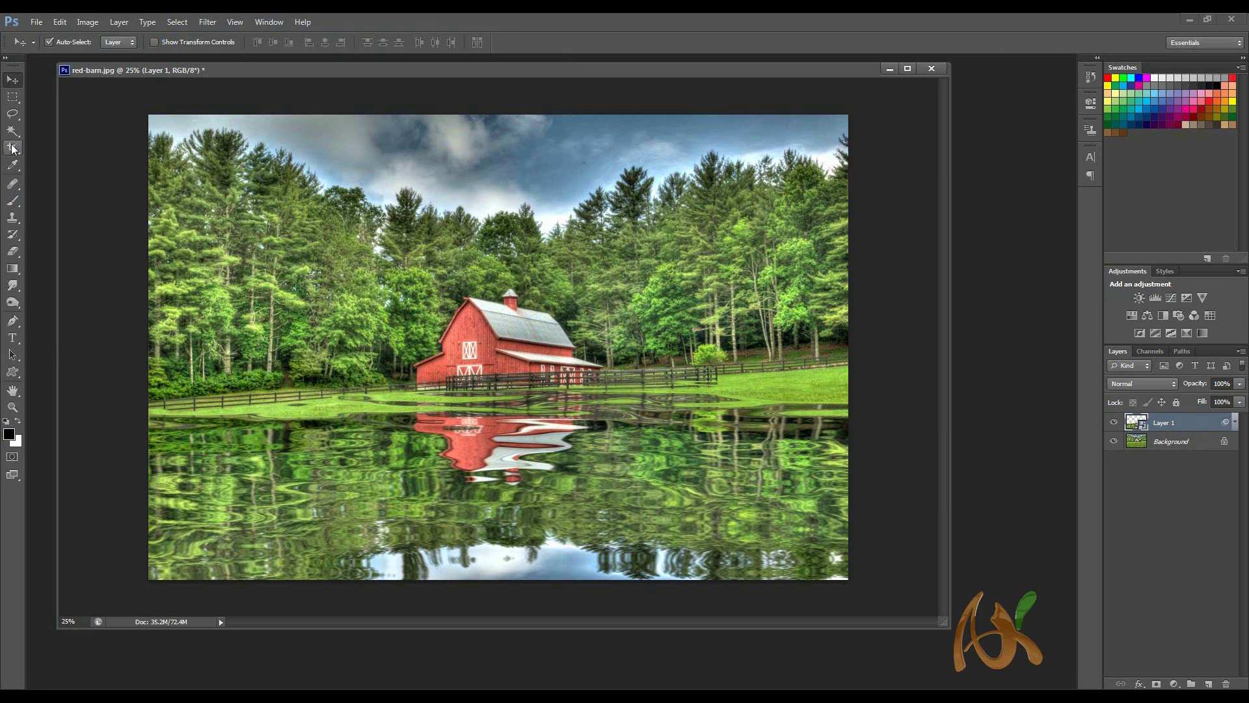
pyautogui.click(13, 253)
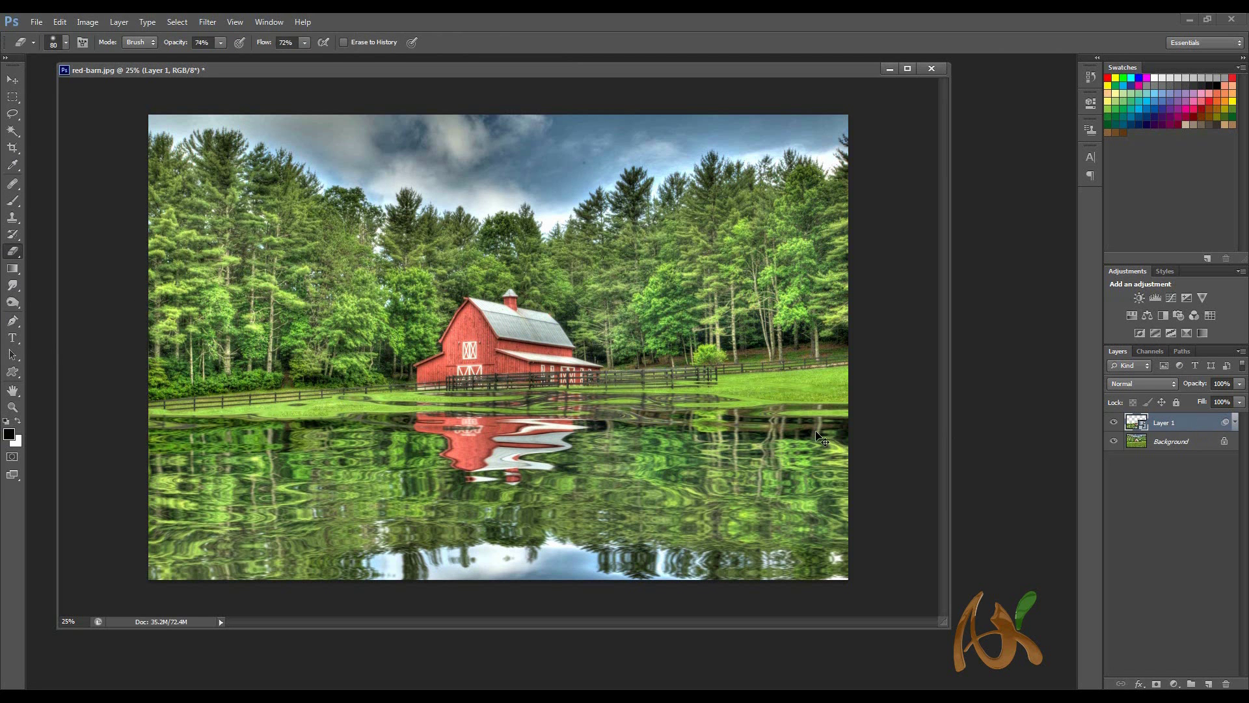
pyautogui.click(1235, 421)
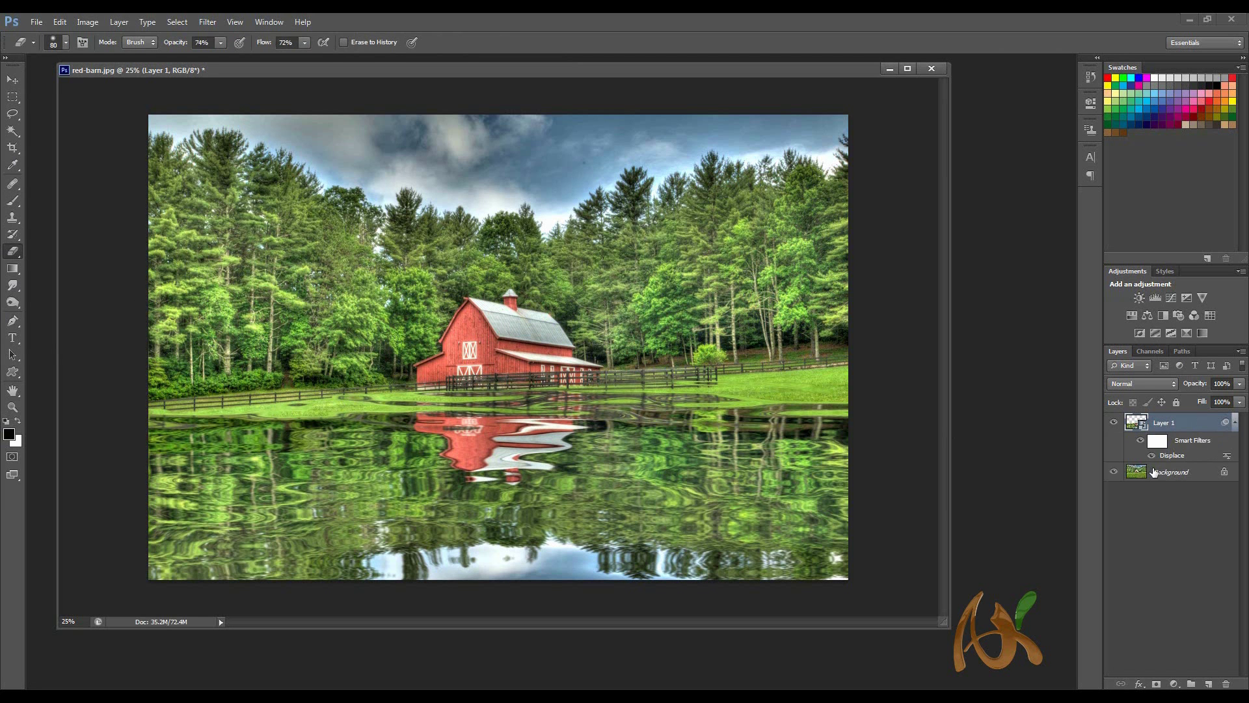
pyautogui.click(1153, 456)
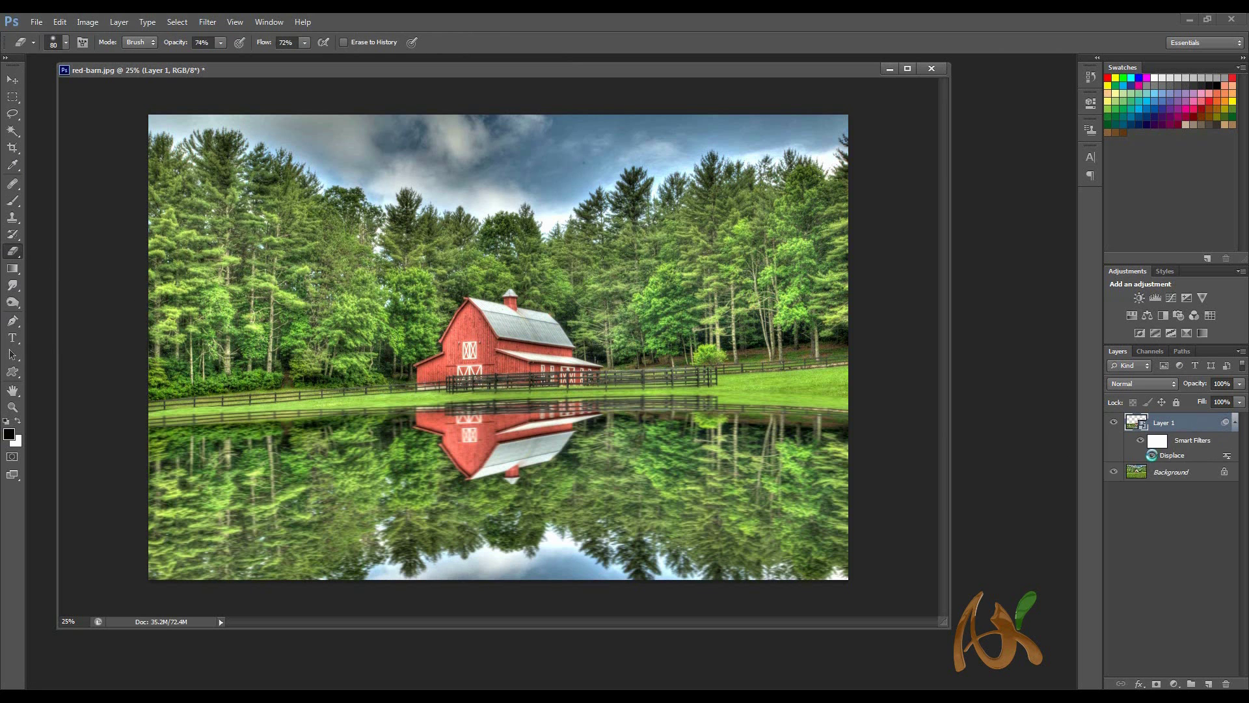
pyautogui.click(1153, 456)
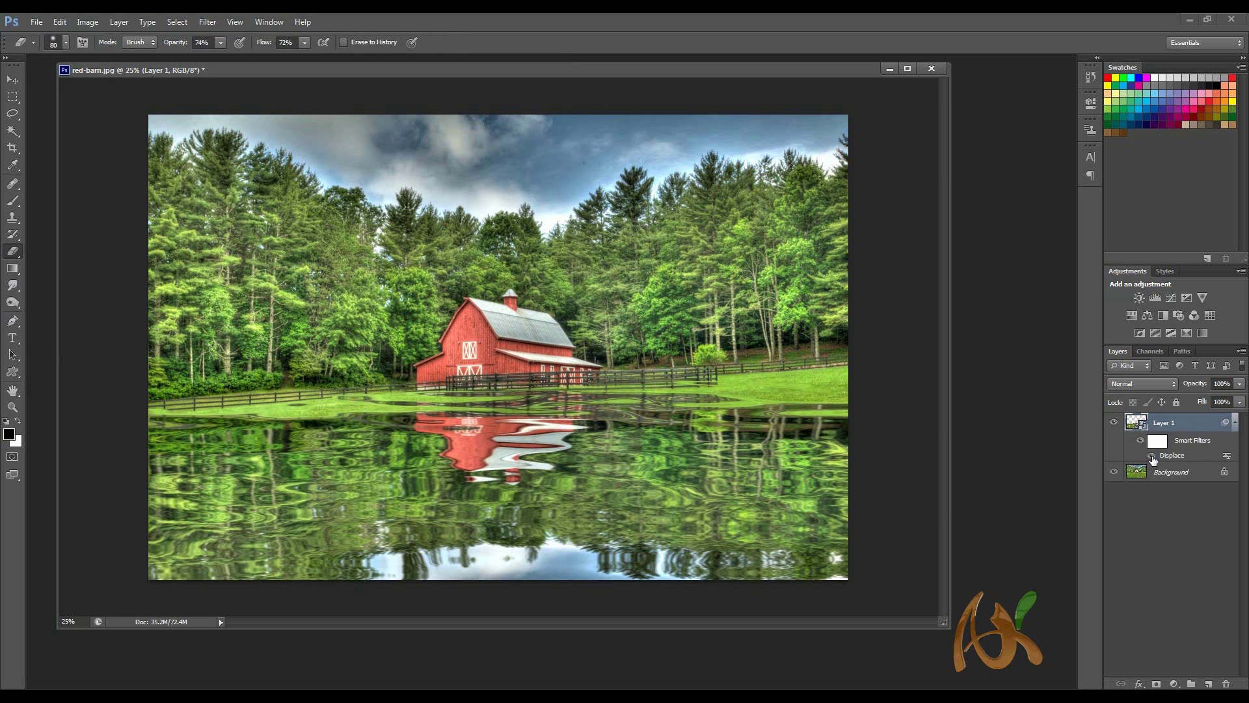
pyautogui.click(1153, 456)
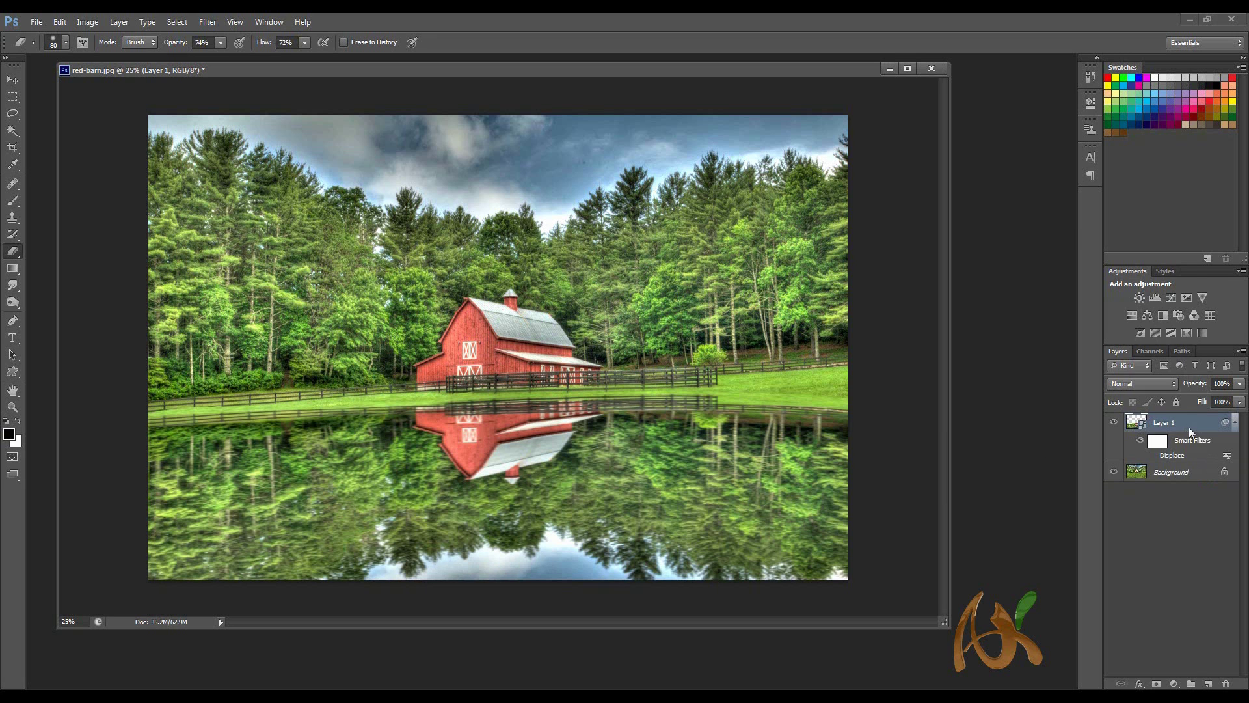
# Rasterize Layer 1, discarding its smart filters.
pyautogui.rightClick(1196, 443)
pyautogui.click(1067, 368)
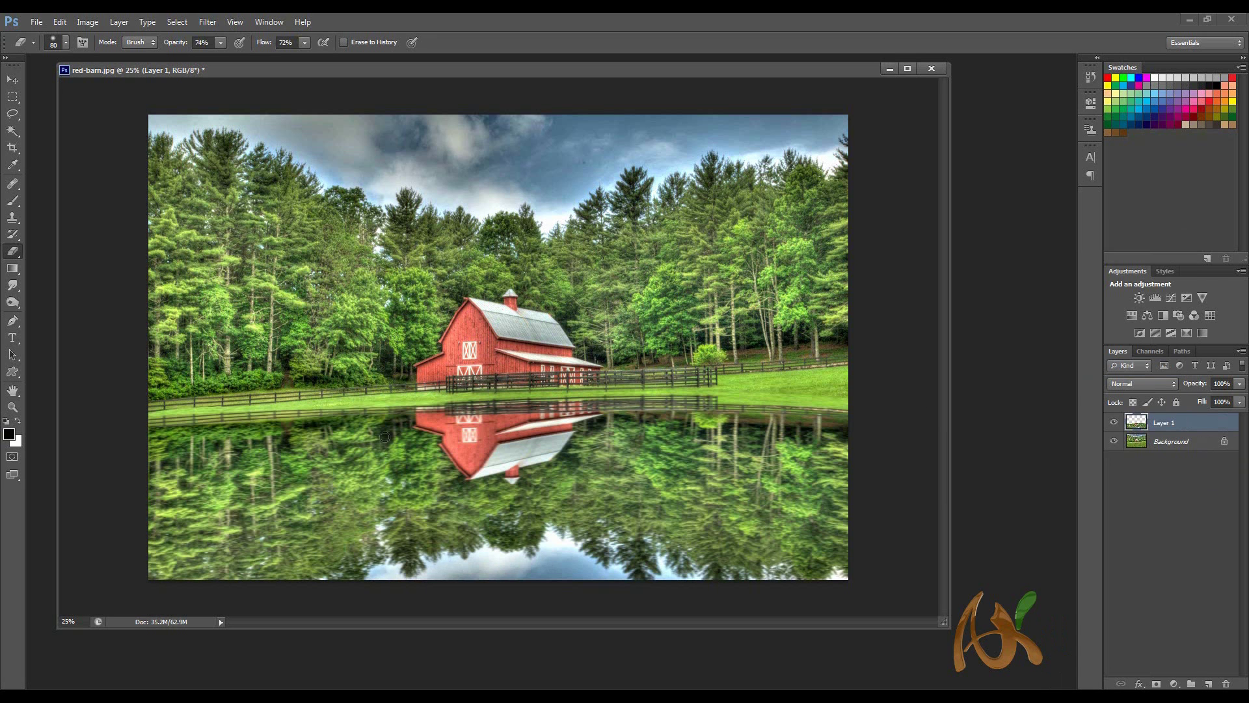
pyautogui.scroll(5, 316, 426)
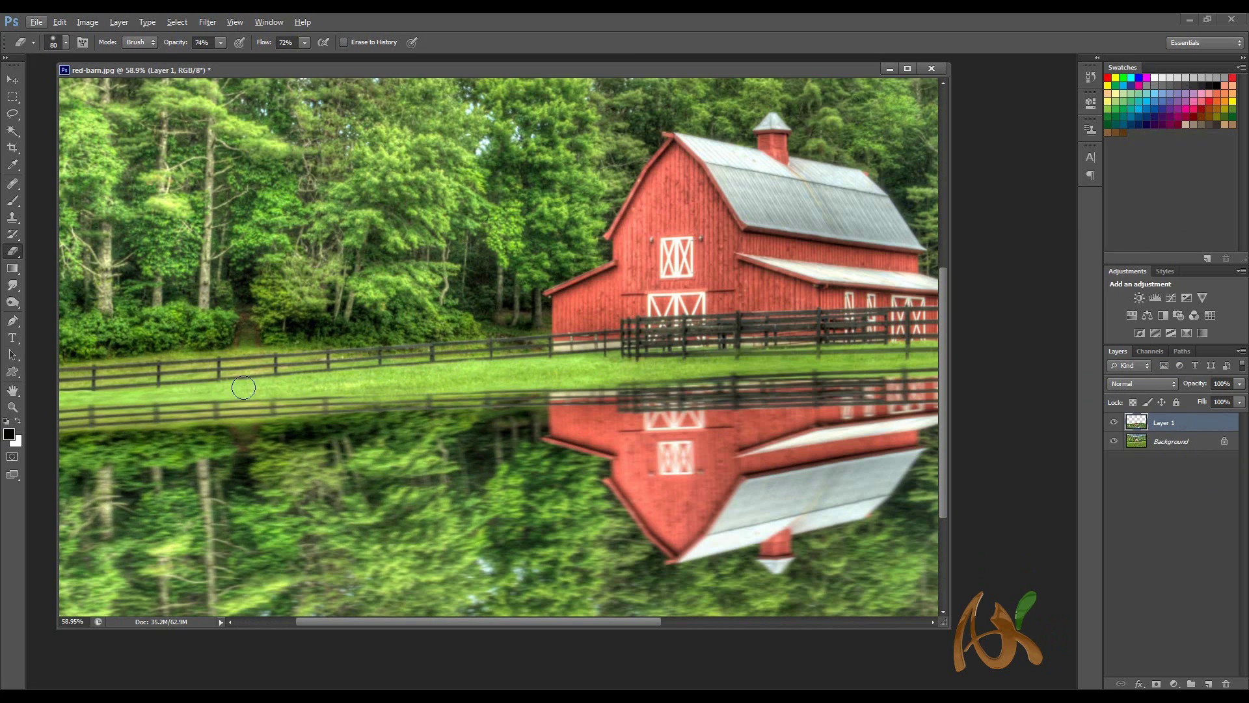
pyautogui.scroll(-3, 122, 393)
pyautogui.scroll(3, 122, 396)
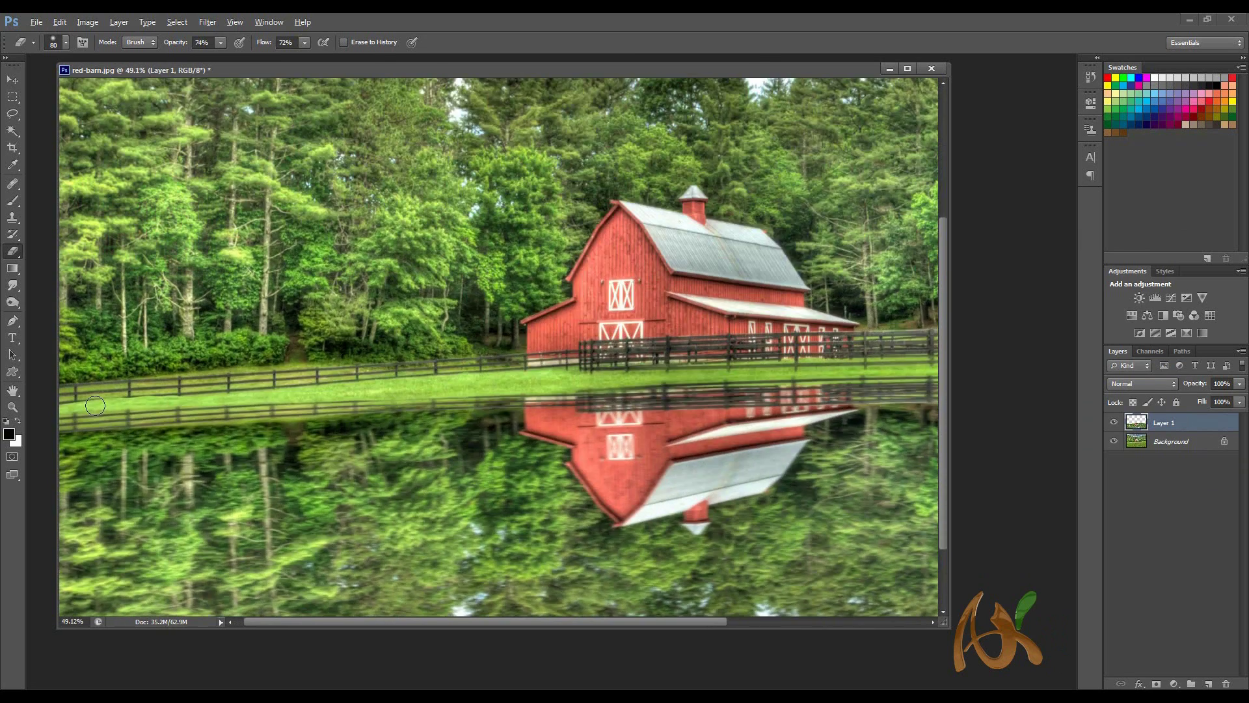
pyautogui.press('alt')
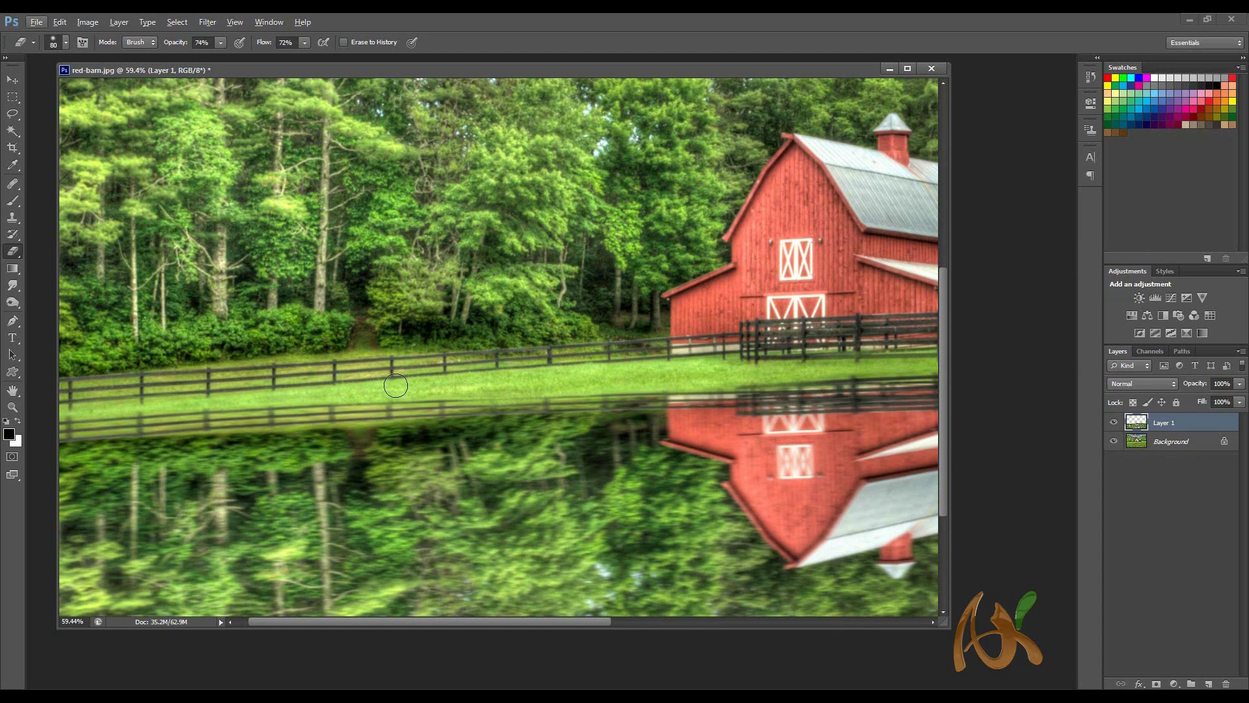
pyautogui.scroll(-3, 650, 359)
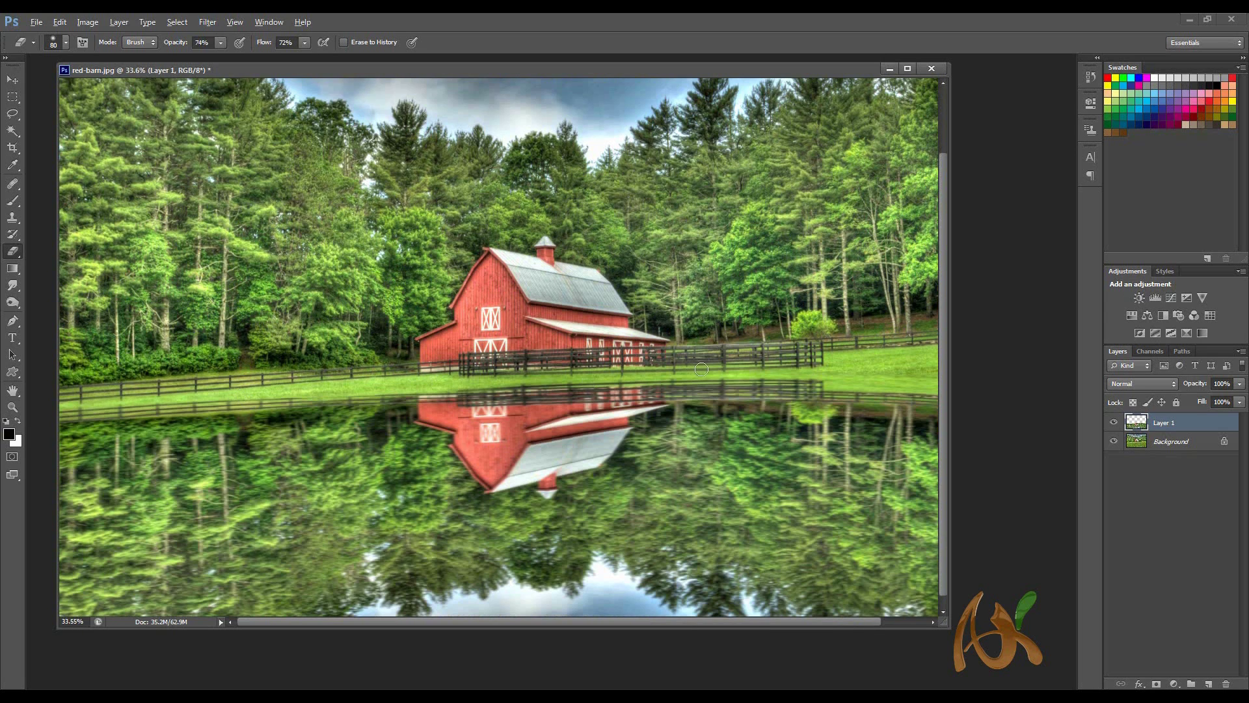
pyautogui.scroll(3, 702, 369)
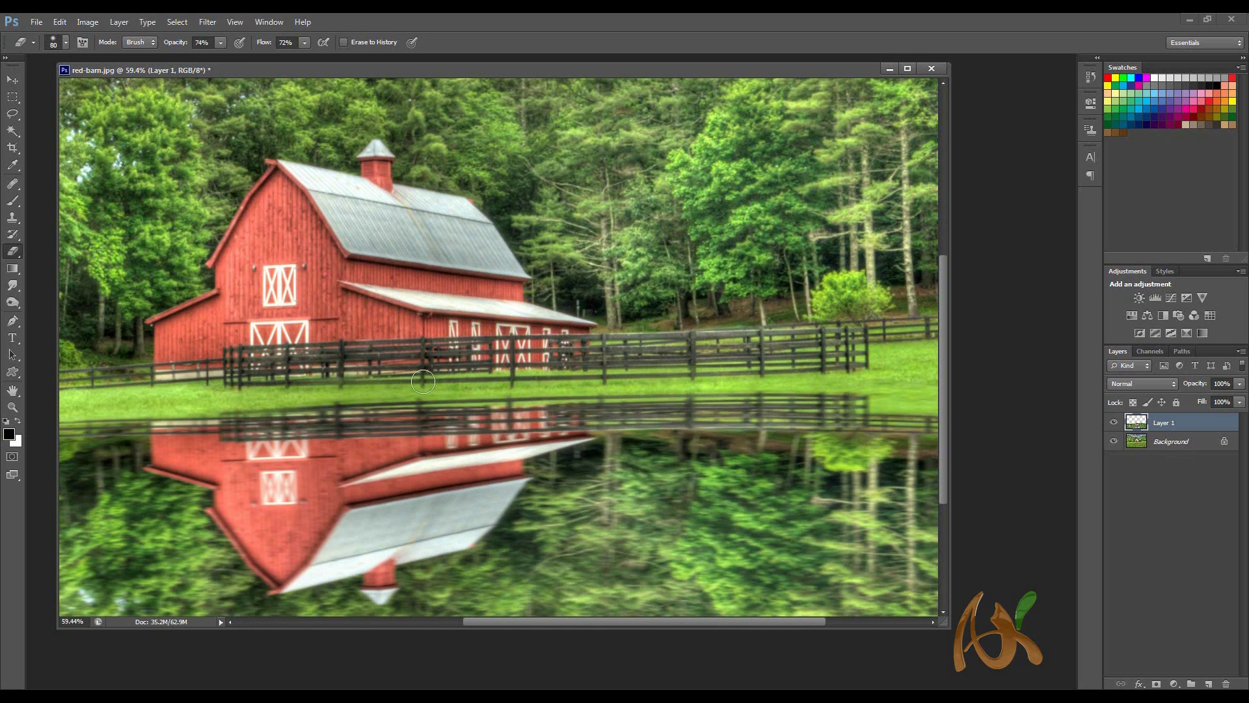
# Erase the reflection's hard green shoreline edge, hiding the Background temporarily to check it.
pyautogui.moveTo(469, 389); pyautogui.dragTo(566, 395)
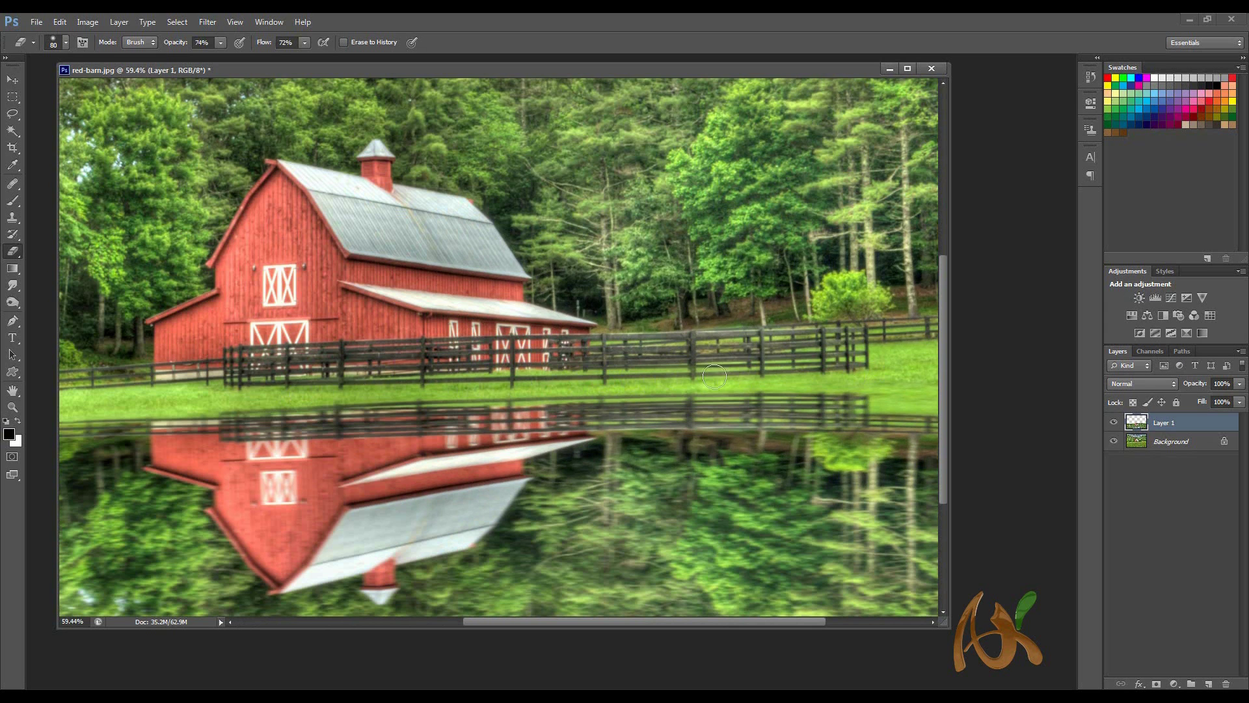
pyautogui.click(1114, 441)
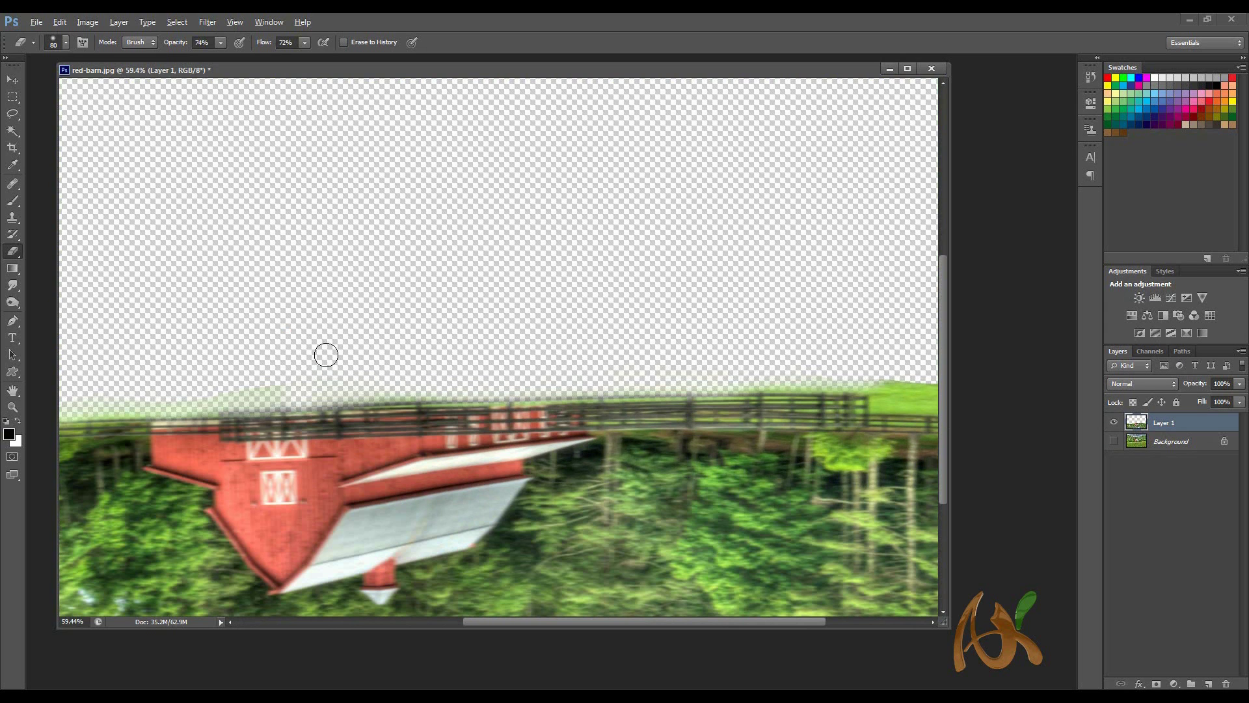
pyautogui.scroll(-4, 315, 359)
pyautogui.scroll(2, 831, 415)
pyautogui.moveTo(783, 395)
pyautogui.mouseDown()
pyautogui.moveTo(918, 390)
pyautogui.moveTo(764, 388)
pyautogui.mouseUp()
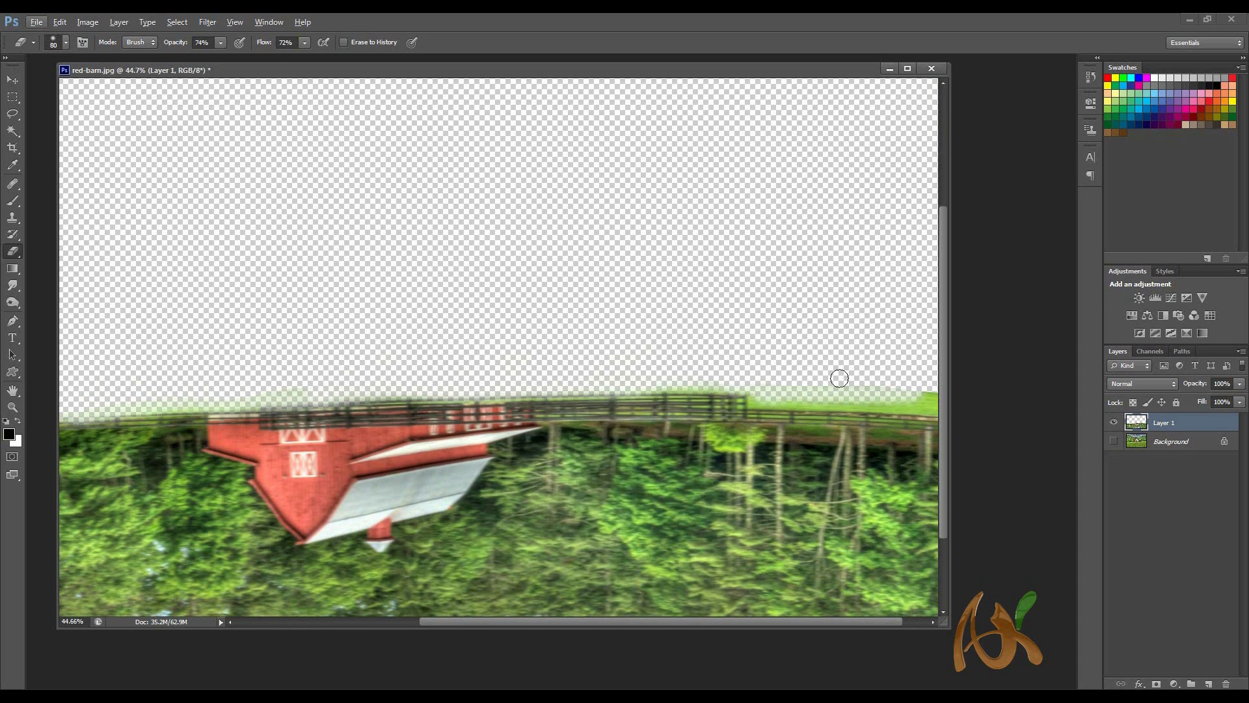
pyautogui.scroll(-3, 705, 336)
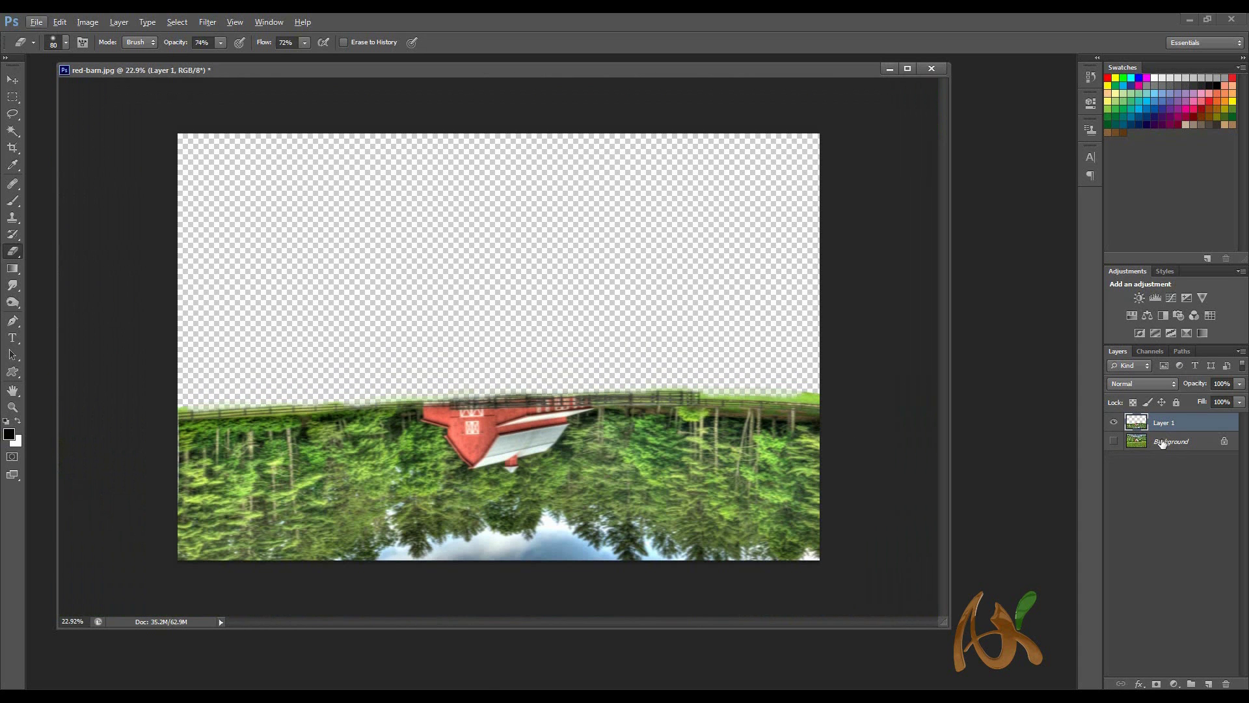
pyautogui.click(1113, 442)
# Convert Layer 1 to a smart object and reapply Displace using the Displacement.psd map.
pyautogui.rightClick(1169, 423)
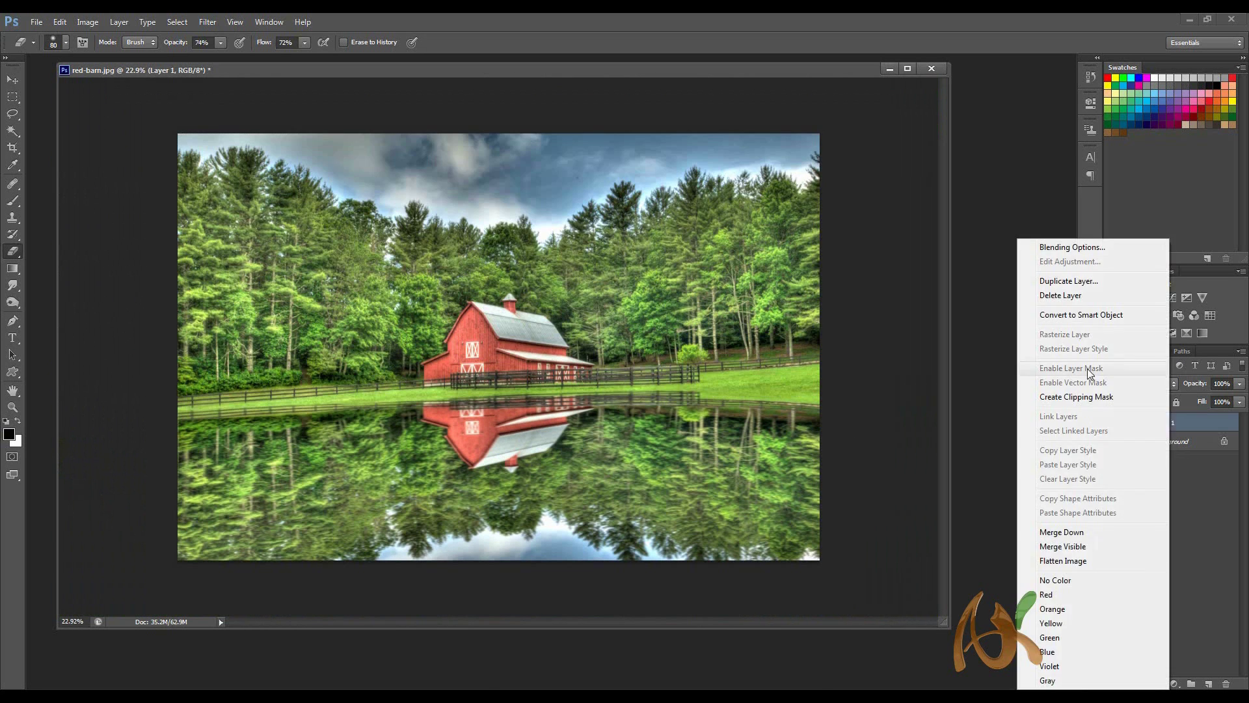
pyautogui.click(1081, 315)
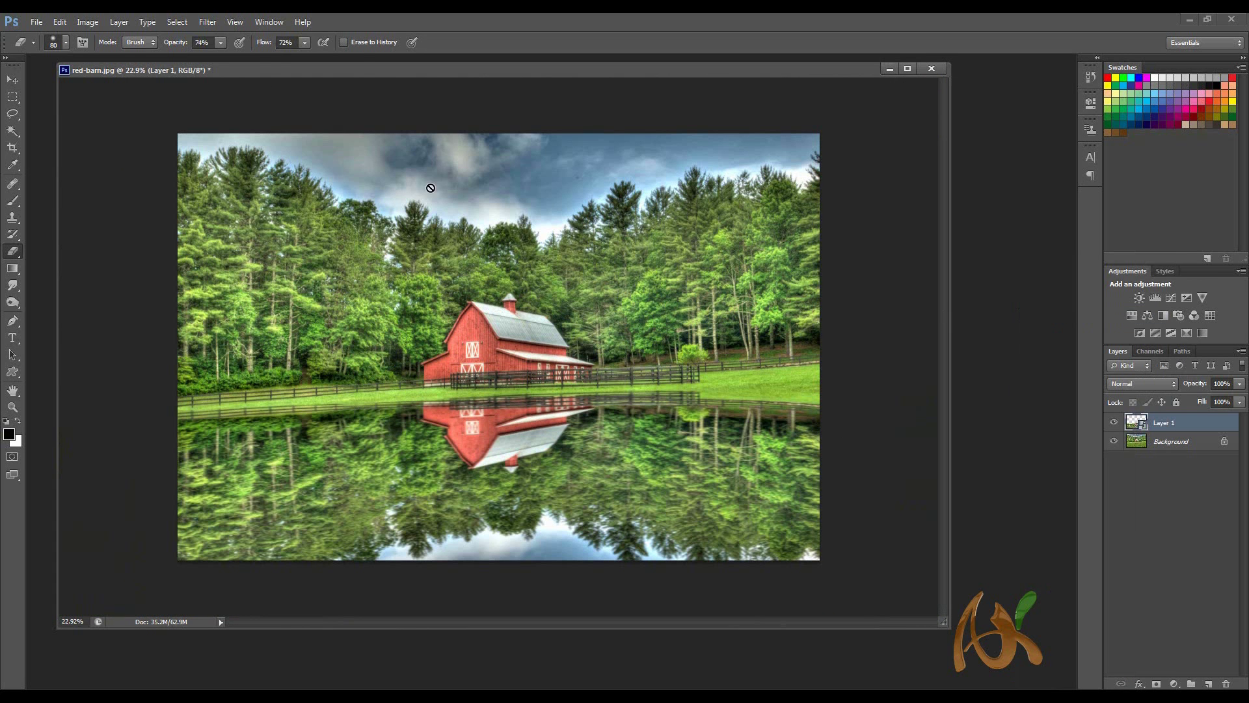
pyautogui.click(208, 21)
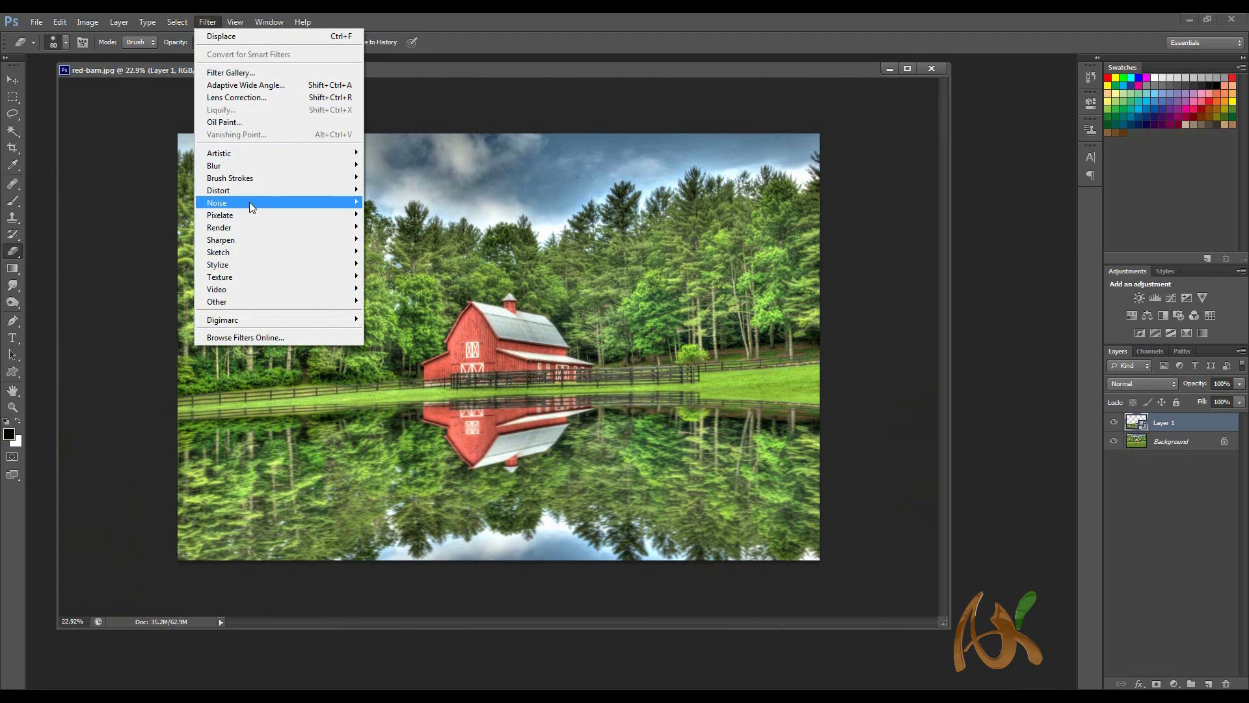
pyautogui.moveTo(253, 193)
pyautogui.click(397, 203)
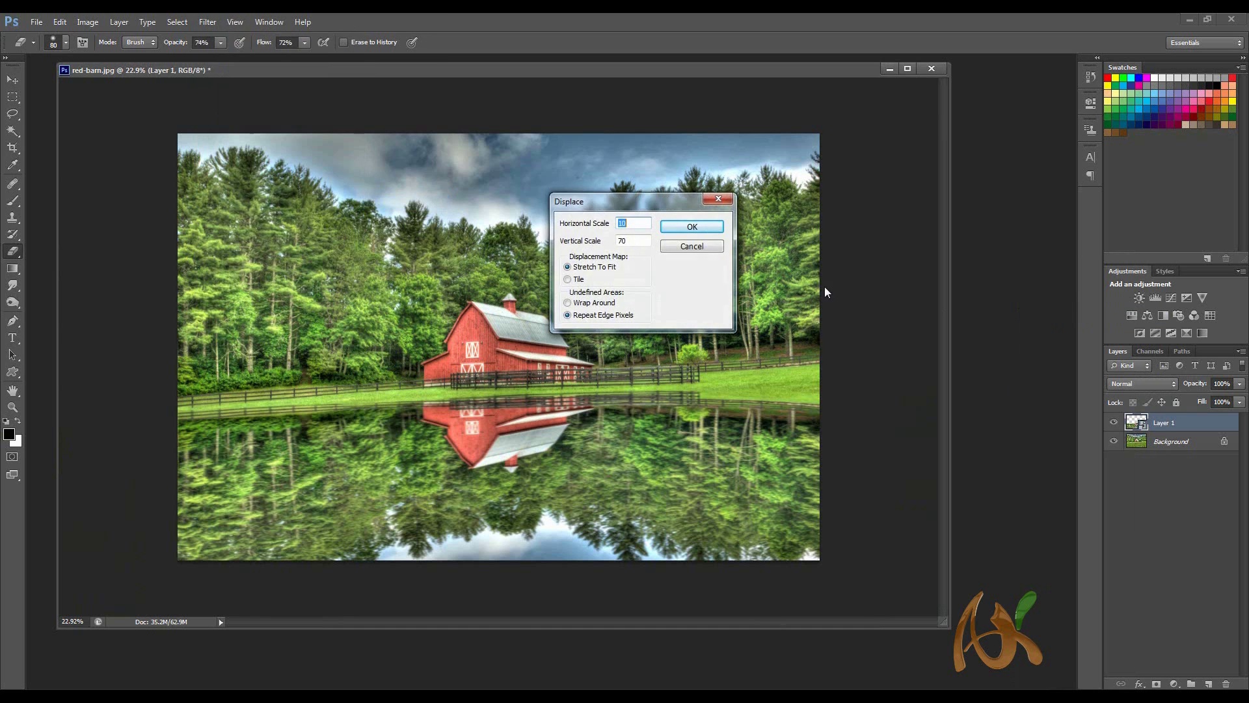
pyautogui.click(691, 225)
pyautogui.doubleClick(238, 108)
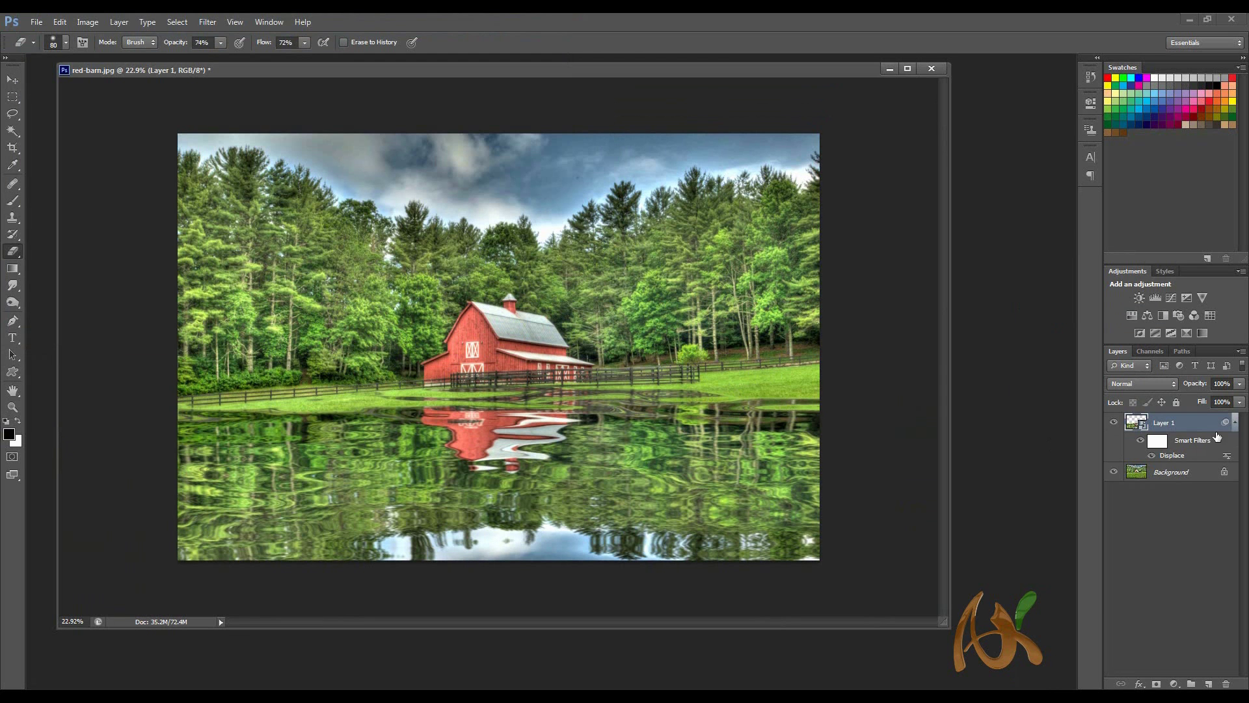
pyautogui.click(1235, 424)
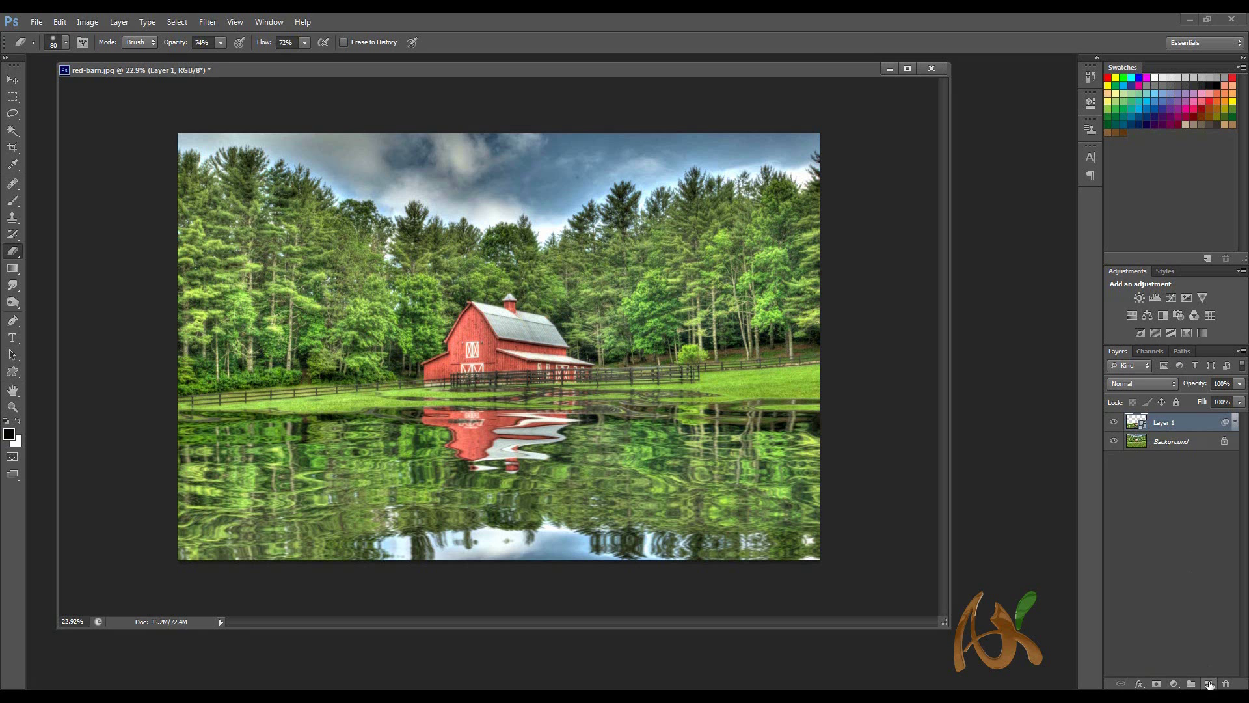
# On a new Layer 2, paint a dark shoreline stroke with a size-100 brush at 68% opacity.
pyautogui.click(1209, 684)
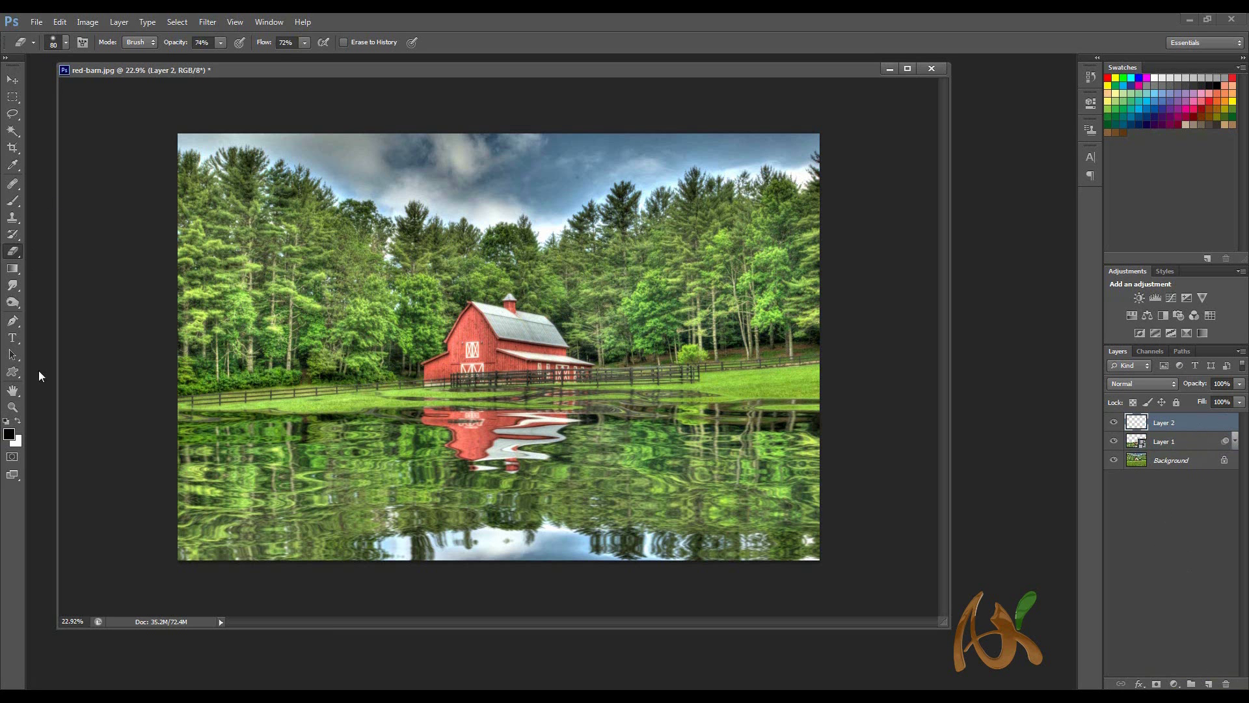
pyautogui.click(12, 201)
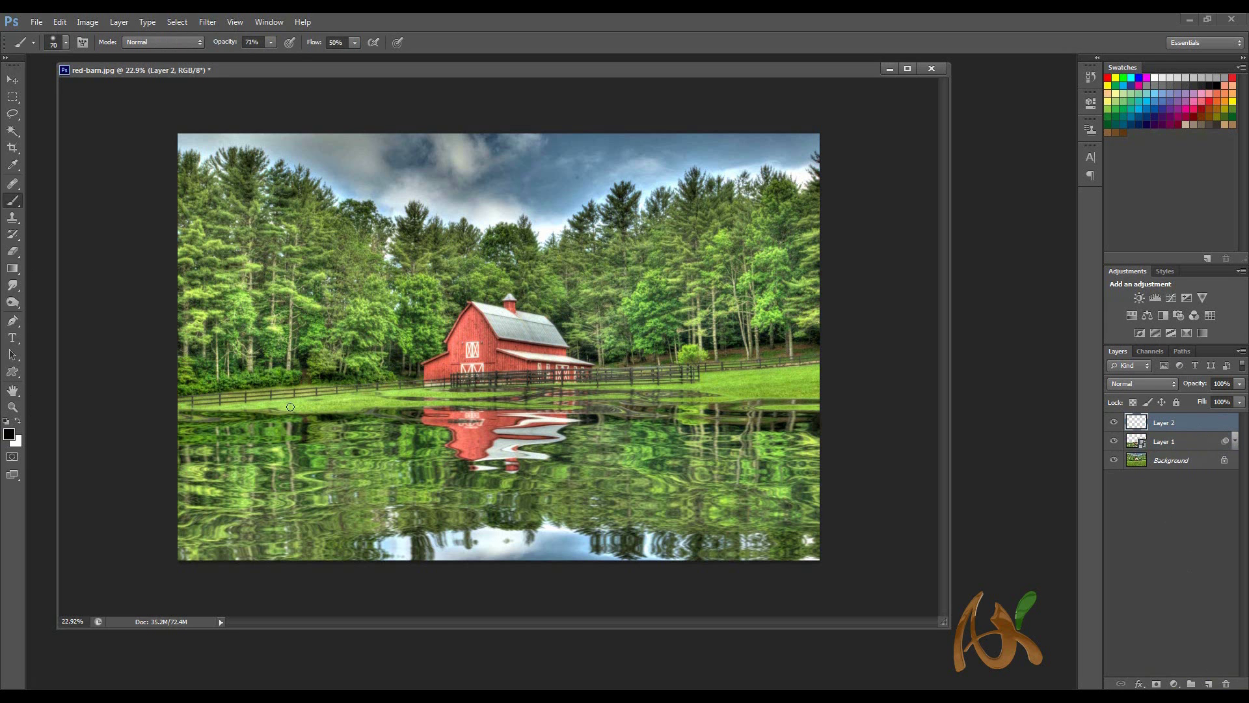
pyautogui.moveTo(231, 408); pyautogui.dragTo(325, 403)
pyautogui.hotkey('ctrl', 'z')
pyautogui.moveTo(263, 57); pyautogui.dragTo(260, 58)
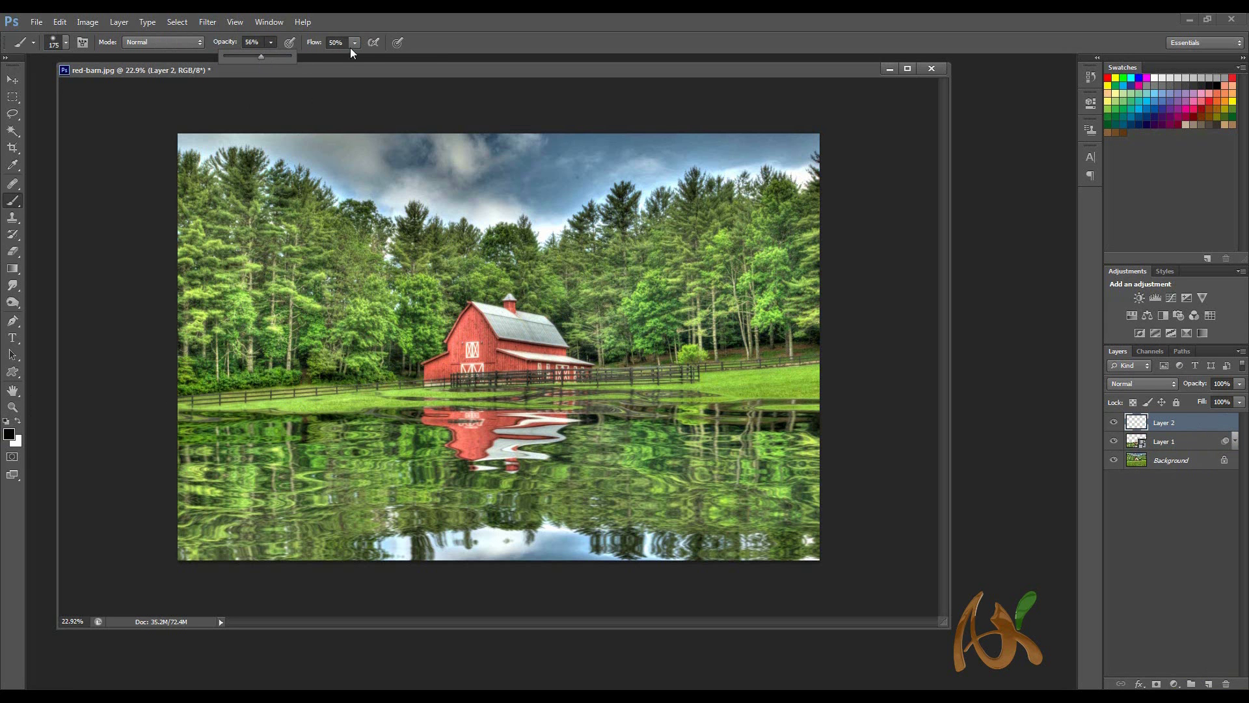
pyautogui.click(355, 43)
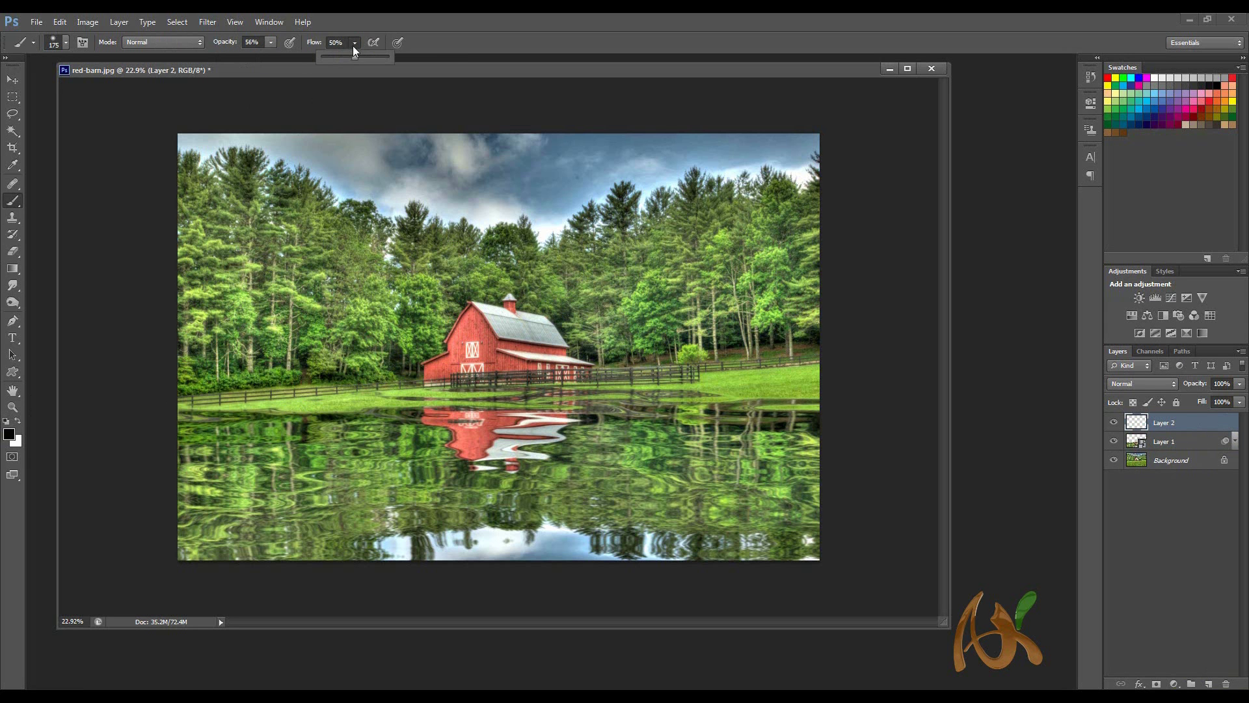
pyautogui.click(272, 44)
pyautogui.click(209, 408)
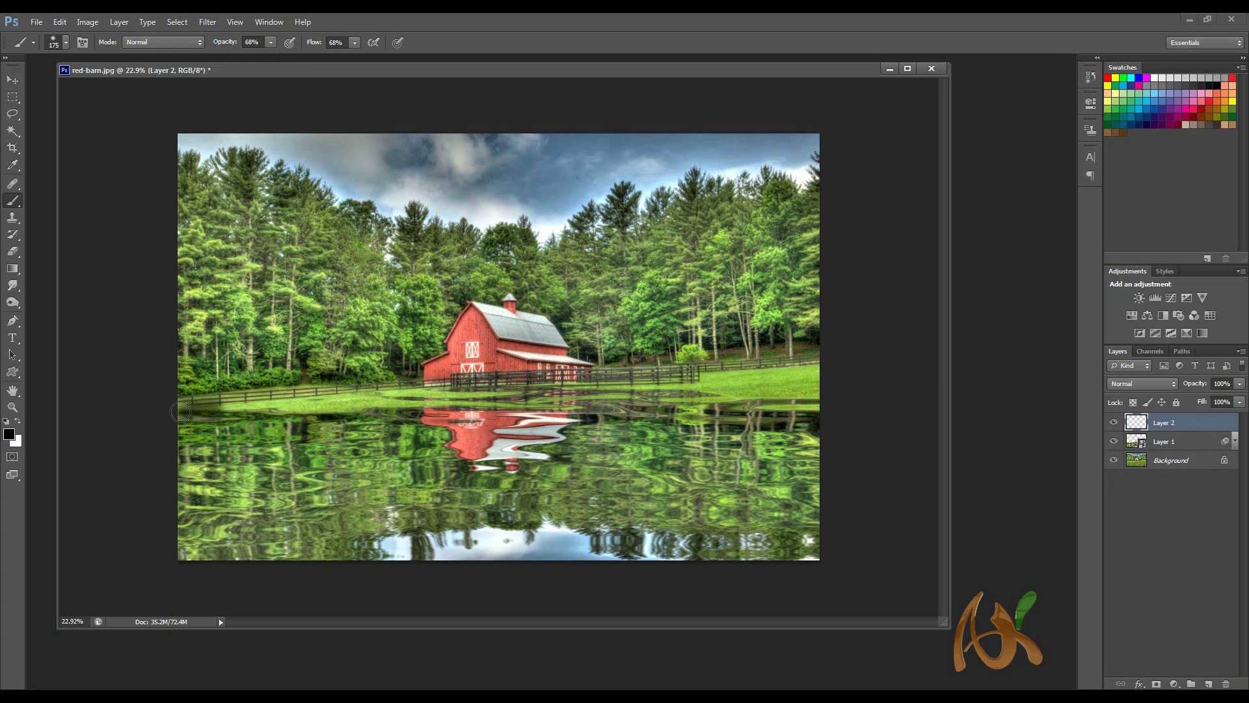
pyautogui.press('[')
pyautogui.press('[')
pyautogui.moveTo(185, 409)
pyautogui.mouseDown()
pyautogui.moveTo(495, 397)
pyautogui.moveTo(401, 394)
pyautogui.moveTo(770, 405)
pyautogui.moveTo(824, 397)
pyautogui.moveTo(728, 395)
pyautogui.moveTo(825, 394)
pyautogui.moveTo(545, 390)
pyautogui.moveTo(146, 414)
pyautogui.moveTo(186, 439)
pyautogui.mouseUp()
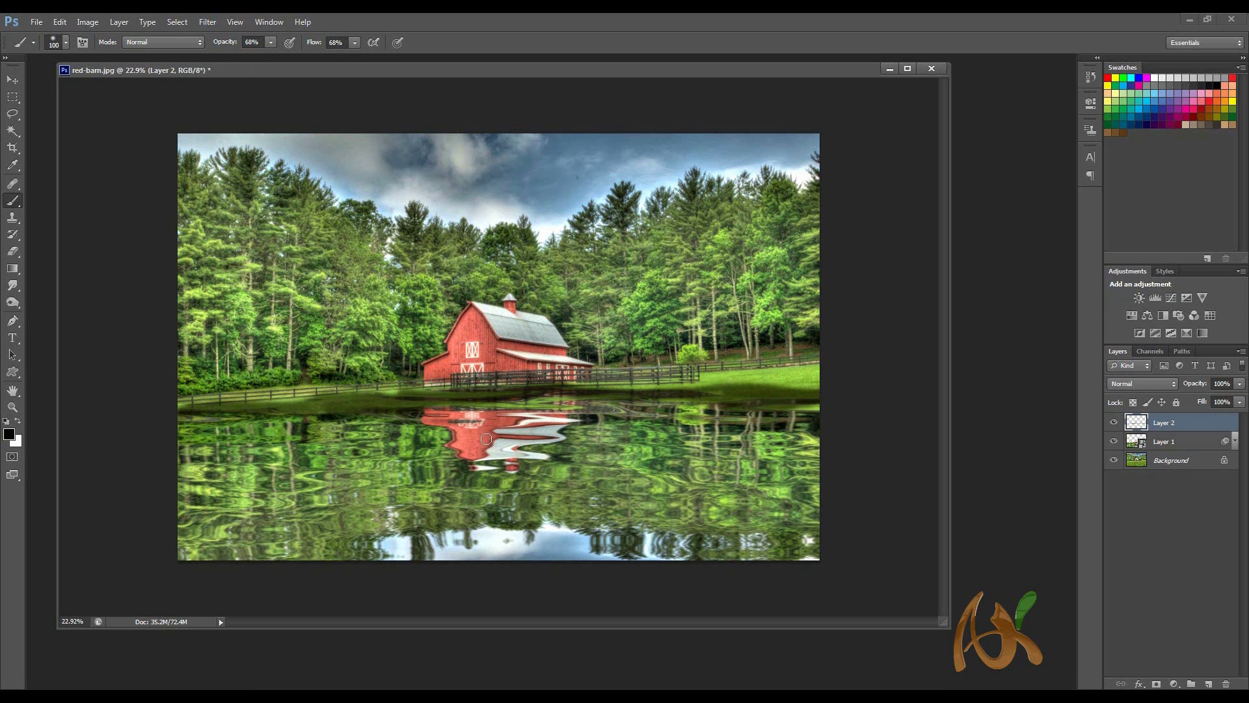
# Set Layer 2 to Multiply at 51% opacity and add an empty layer above it.
pyautogui.click(1166, 382)
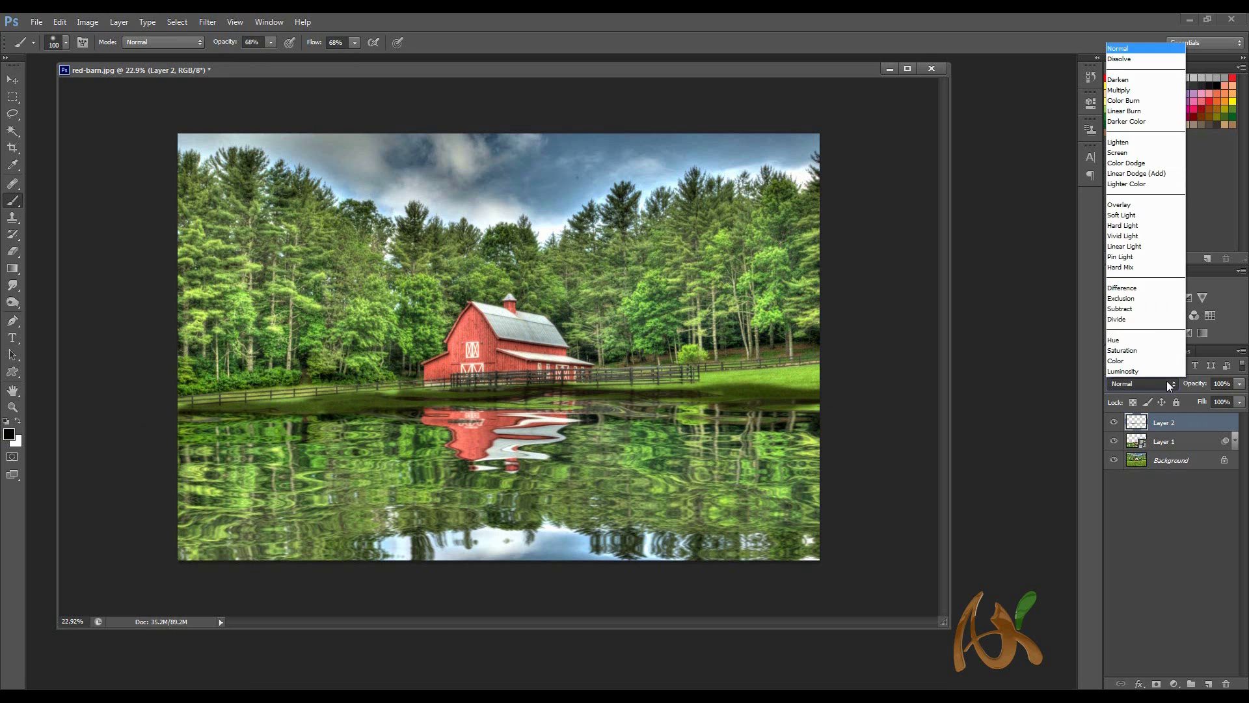
pyautogui.click(1121, 90)
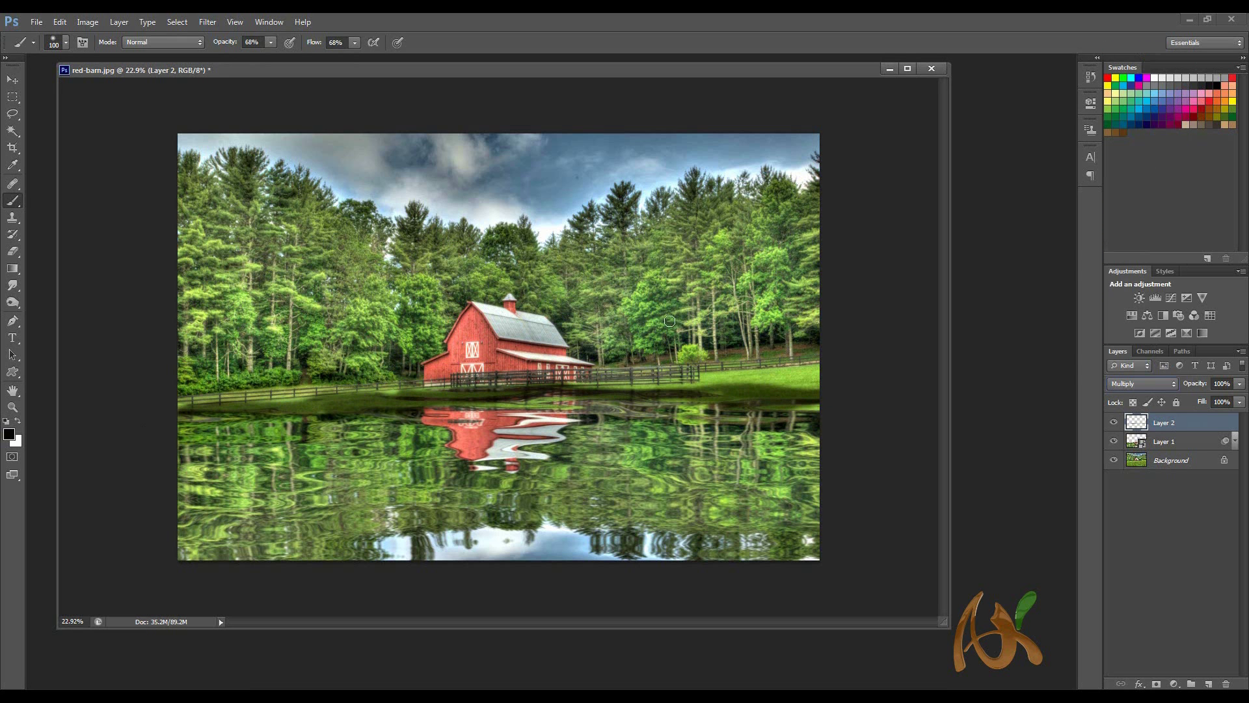
pyautogui.click(1239, 383)
pyautogui.moveTo(1239, 399); pyautogui.dragTo(1208, 404)
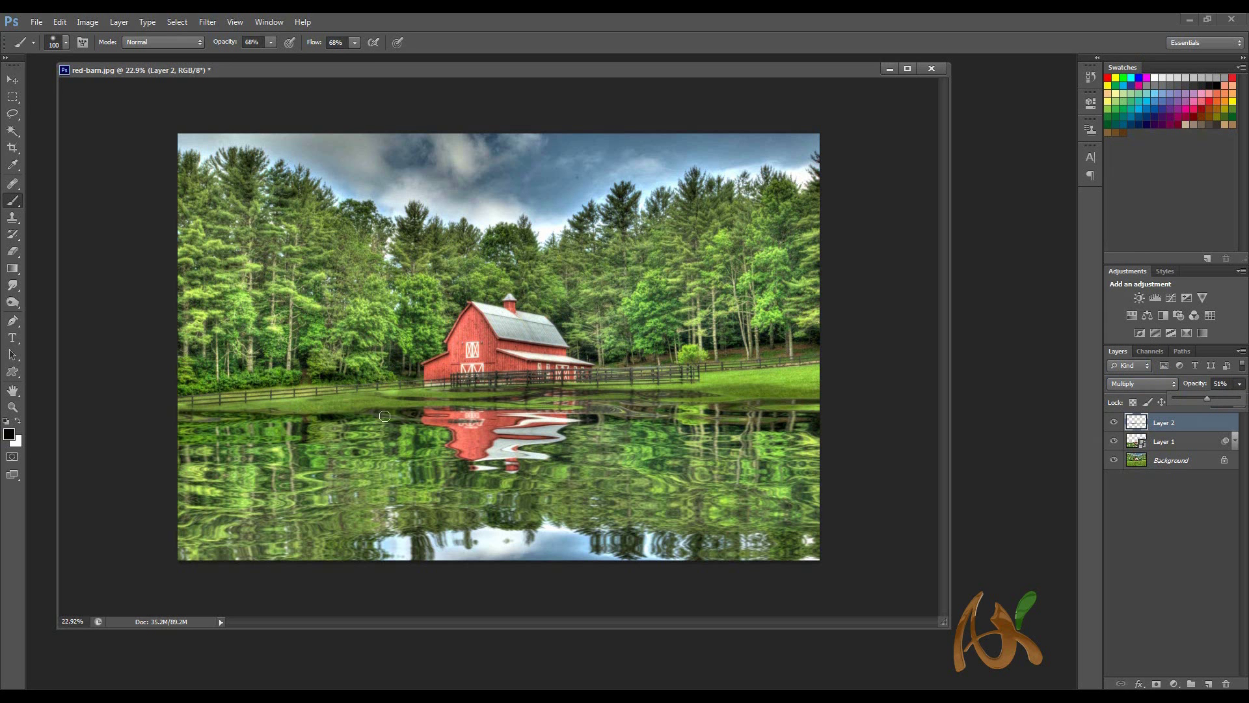
pyautogui.click(1193, 431)
pyautogui.click(1211, 684)
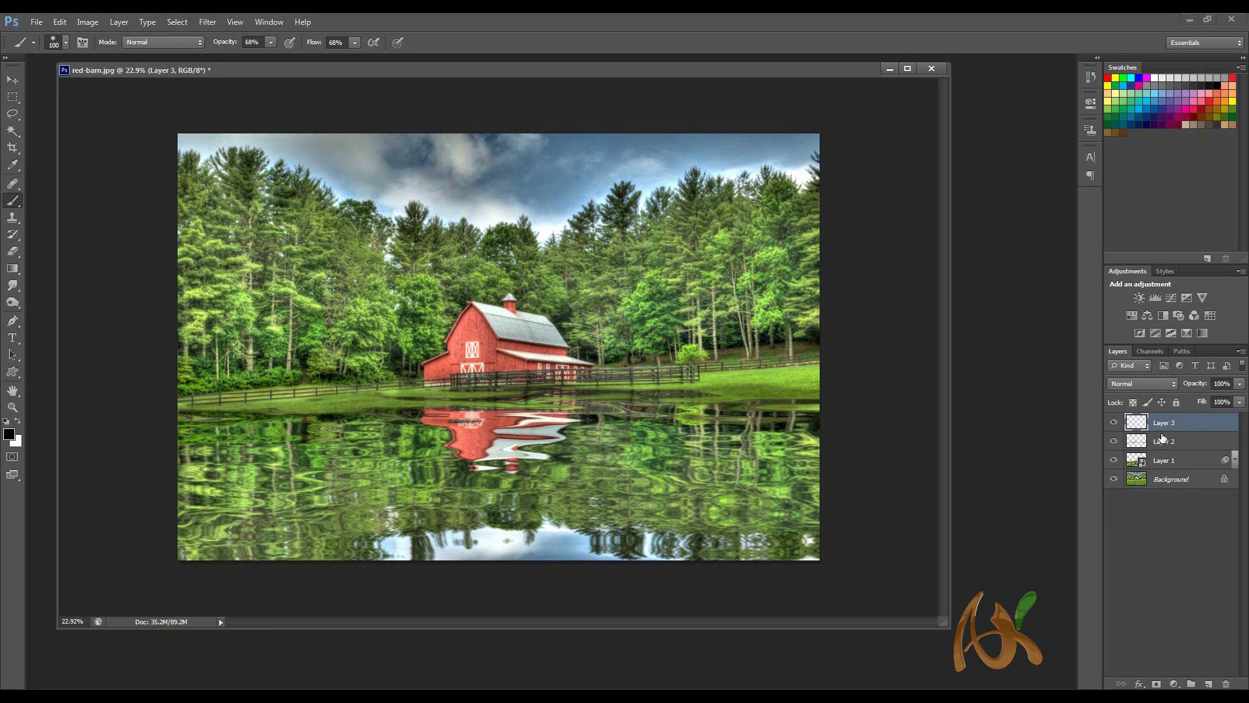
# Draw a narrow black-to-white reflected gradient band across the shoreline on Layer 3.
pyautogui.click(13, 268)
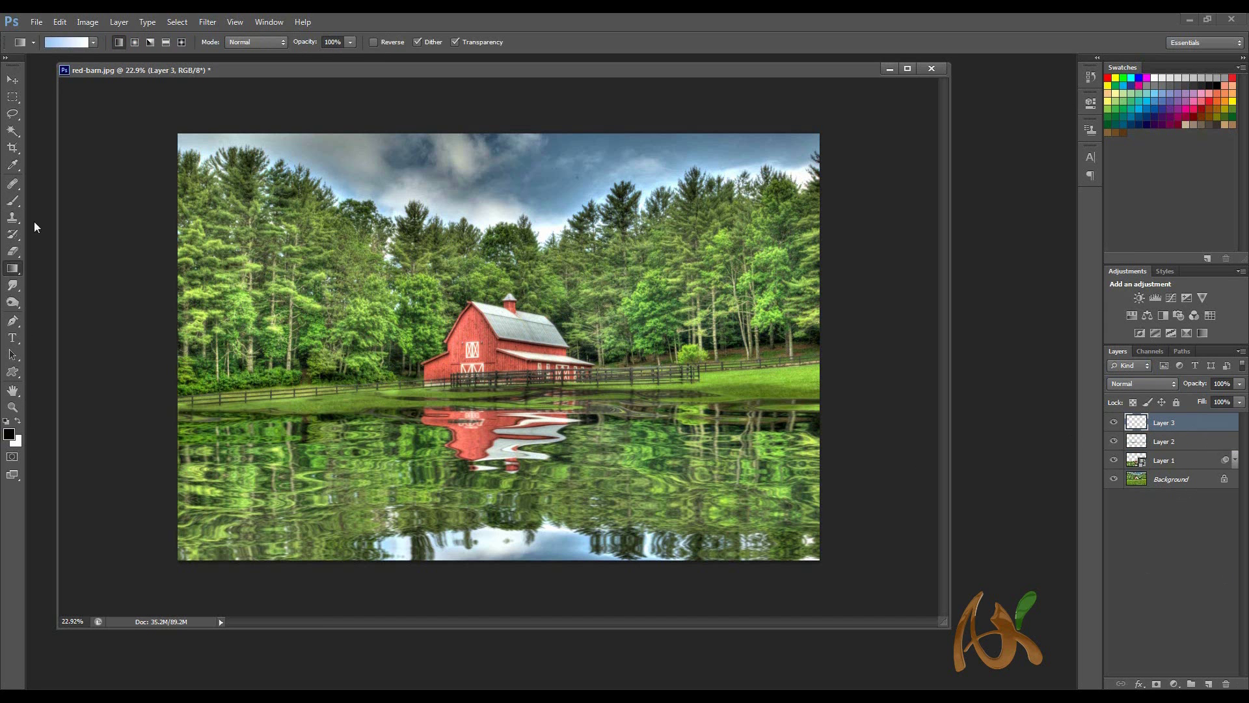
pyautogui.click(167, 42)
pyautogui.moveTo(464, 393); pyautogui.dragTo(467, 273)
pyautogui.hotkey('ctrl', 'z')
pyautogui.click(94, 42)
pyautogui.click(29, 70)
pyautogui.moveTo(514, 401); pyautogui.dragTo(521, 306)
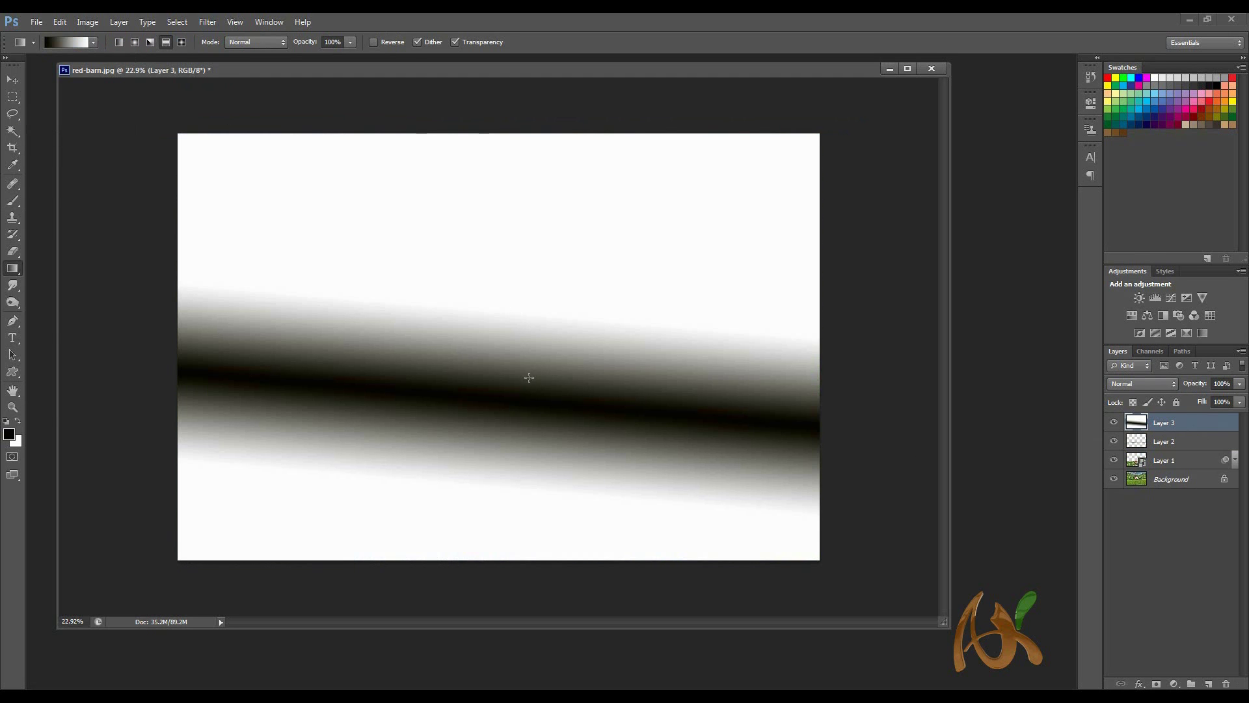
pyautogui.moveTo(511, 350)
pyautogui.mouseDown()
pyautogui.moveTo(519, 335)
pyautogui.moveTo(521, 391)
pyautogui.moveTo(516, 353)
pyautogui.moveTo(514, 368)
pyautogui.mouseUp()
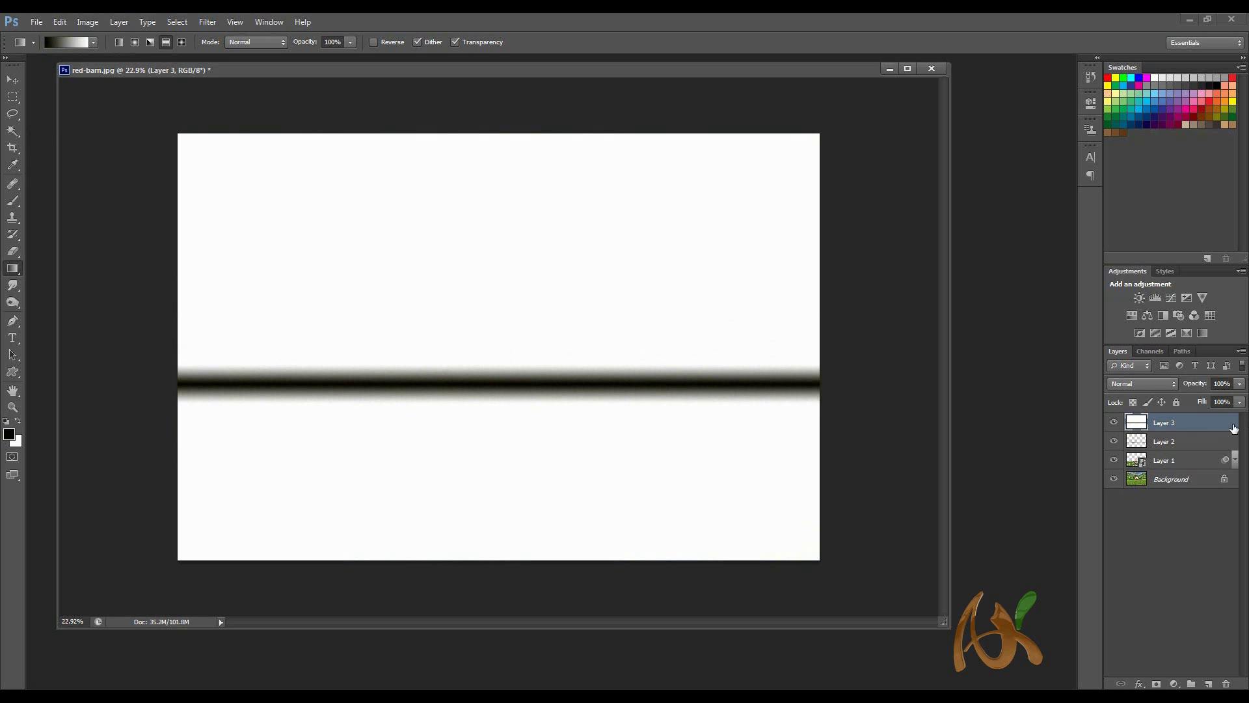
# Blend Layer 3 with Multiply at 60% opacity and nudge the band slightly down.
pyautogui.click(1154, 387)
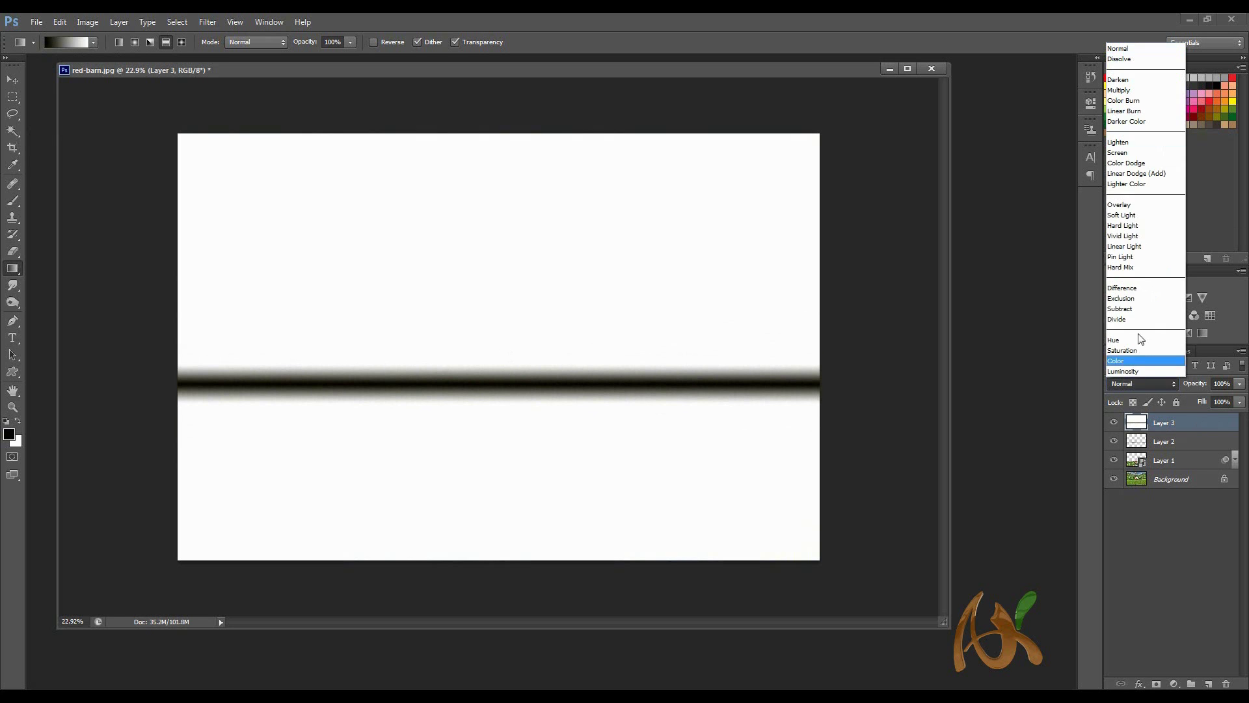
pyautogui.click(1131, 91)
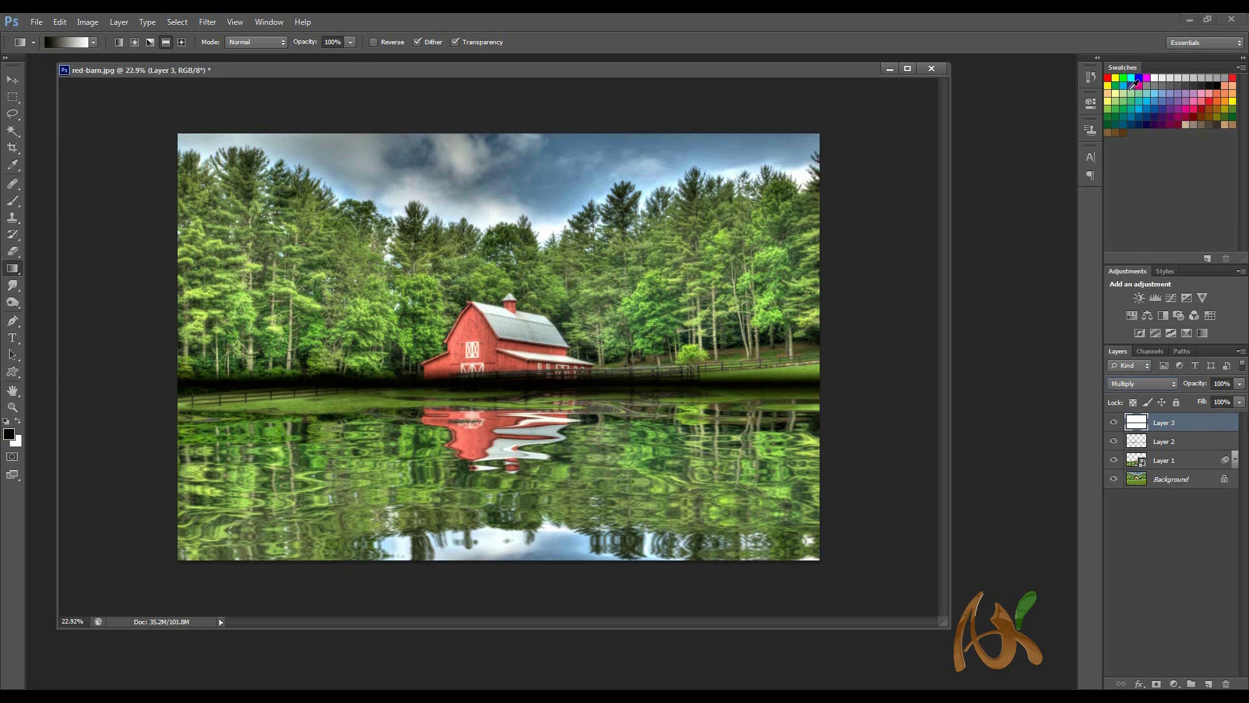
pyautogui.click(1239, 384)
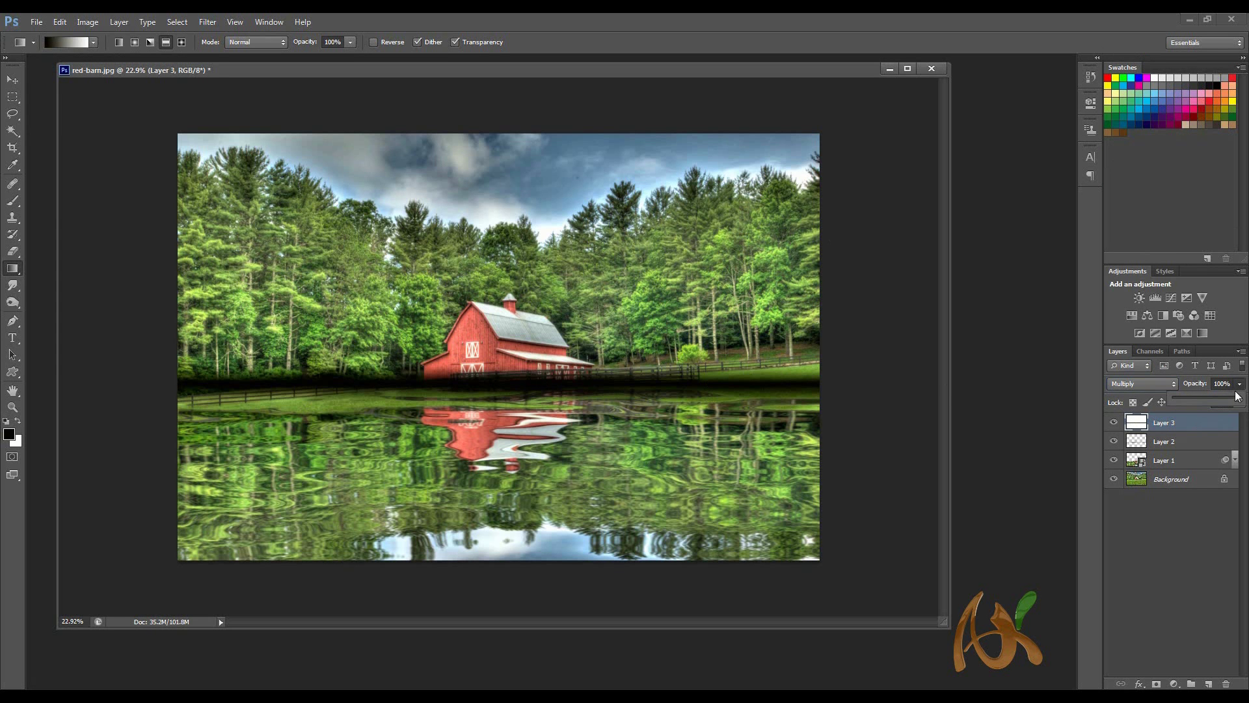
pyautogui.moveTo(1227, 397); pyautogui.dragTo(1218, 400)
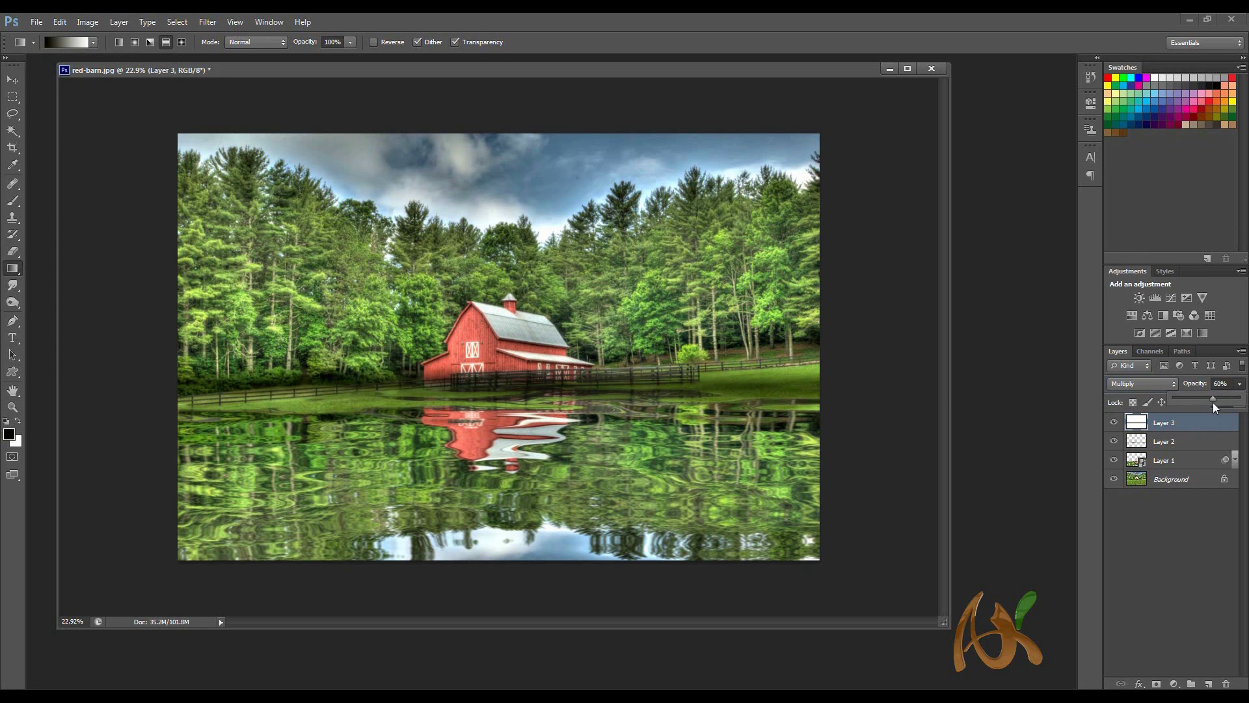
pyautogui.hotkey('ctrl', 't')
pyautogui.moveTo(572, 401); pyautogui.dragTo(568, 411)
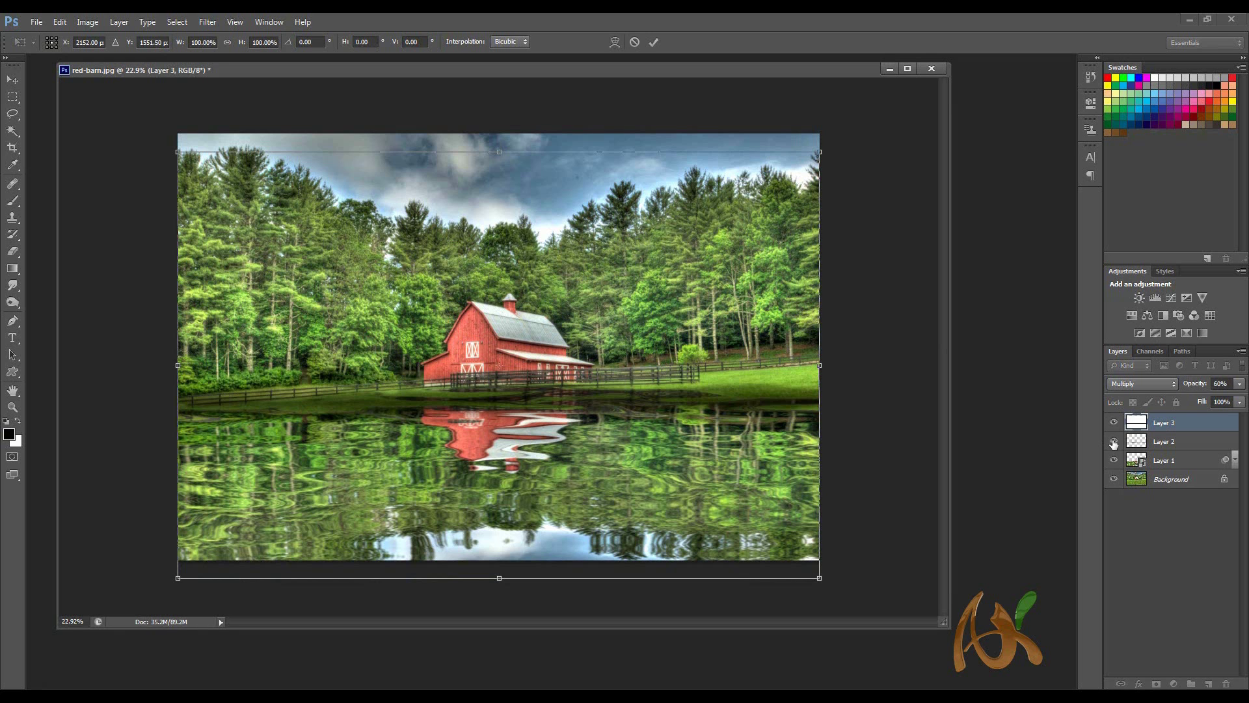
# Hide Layer 2 and warp the dark band's left and right edges along the shoreline.
pyautogui.press('g')
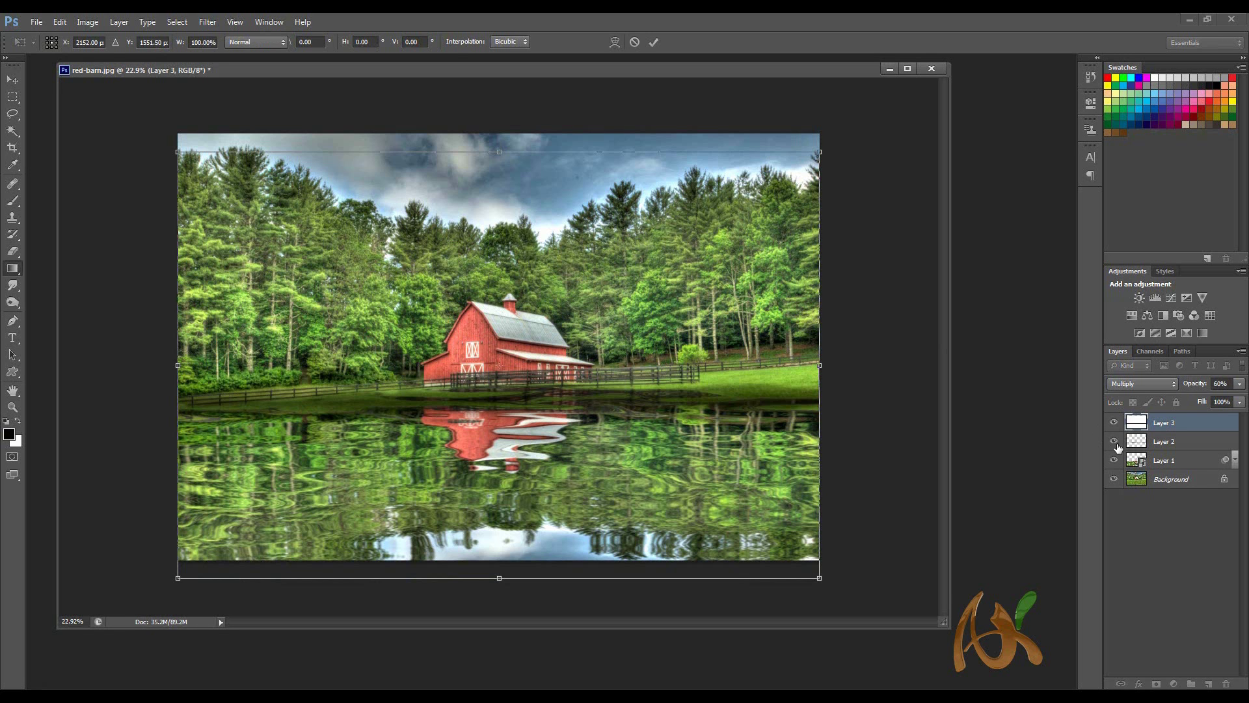
pyautogui.click(1114, 443)
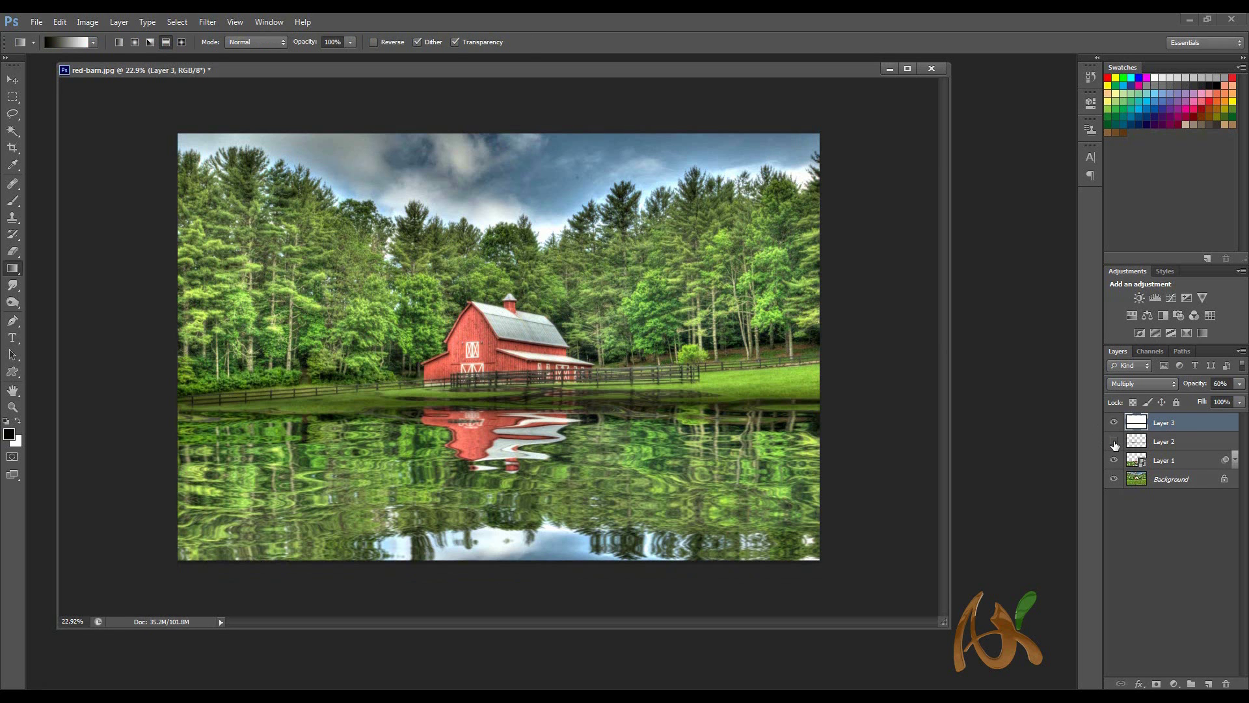
pyautogui.hotkey('ctrl', 't')
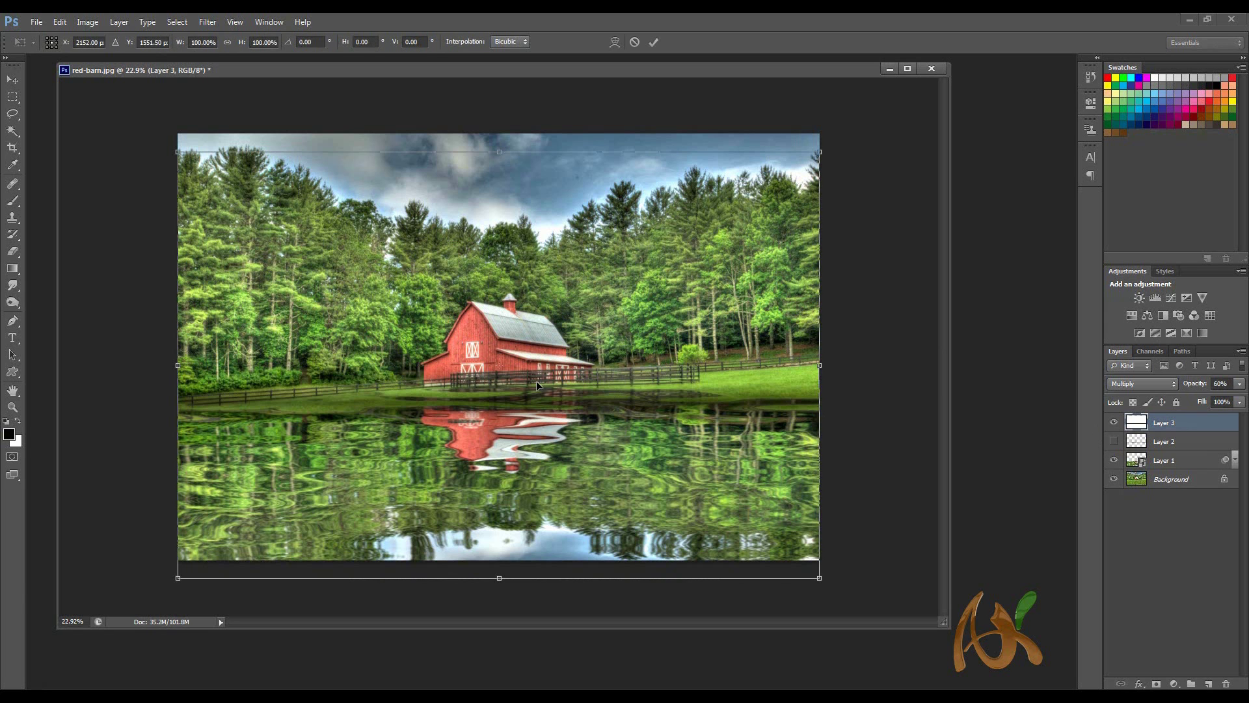
pyautogui.rightClick(536, 340)
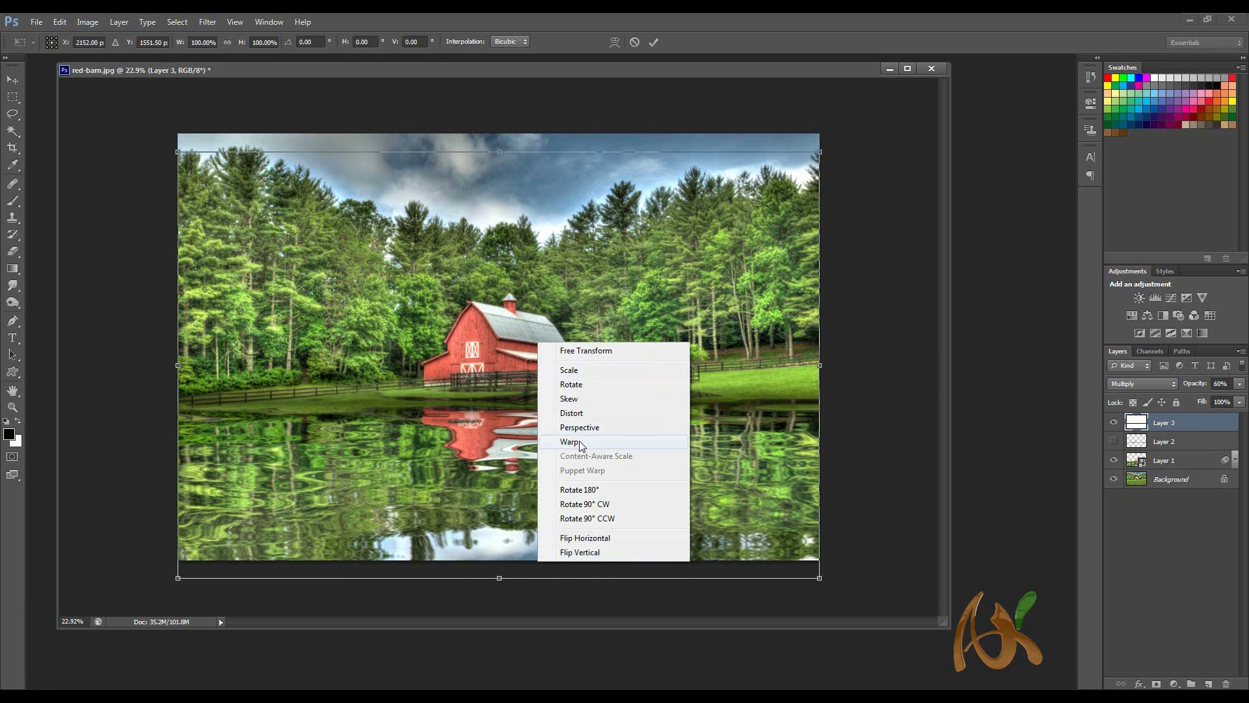
pyautogui.click(569, 438)
pyautogui.moveTo(192, 412); pyautogui.dragTo(184, 431)
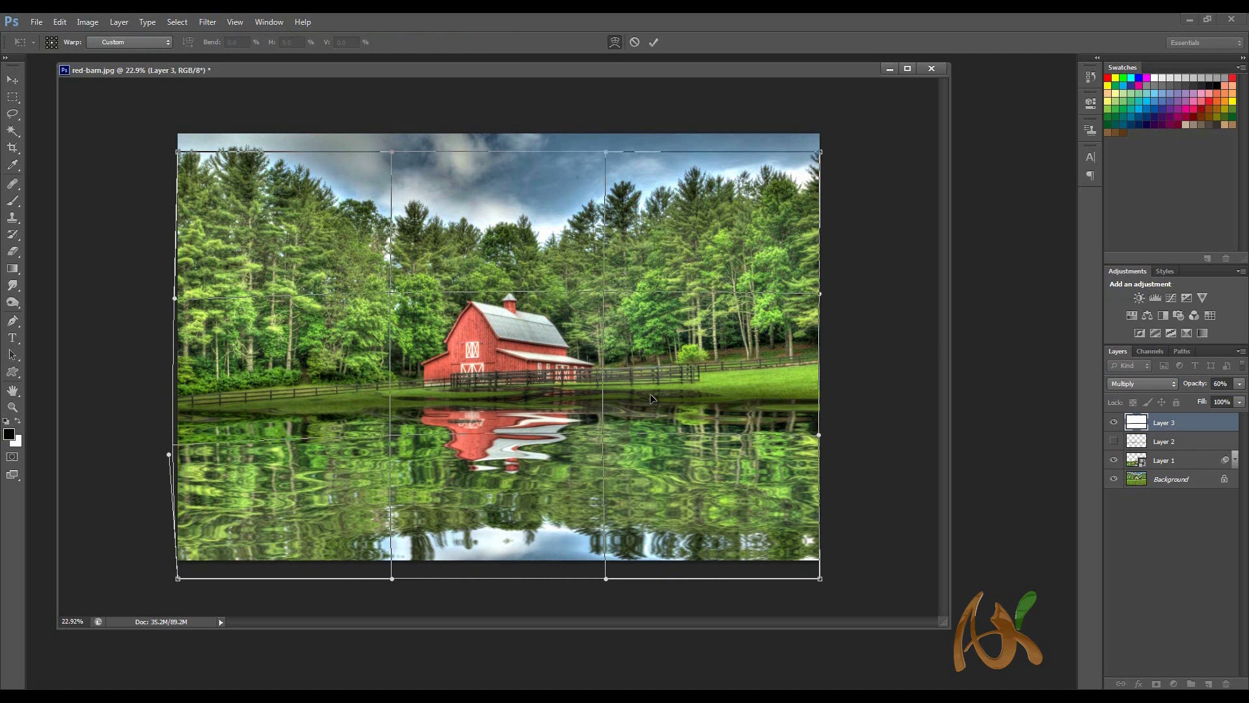
pyautogui.moveTo(816, 399); pyautogui.dragTo(818, 405)
pyautogui.press('g')
pyautogui.press('Return')
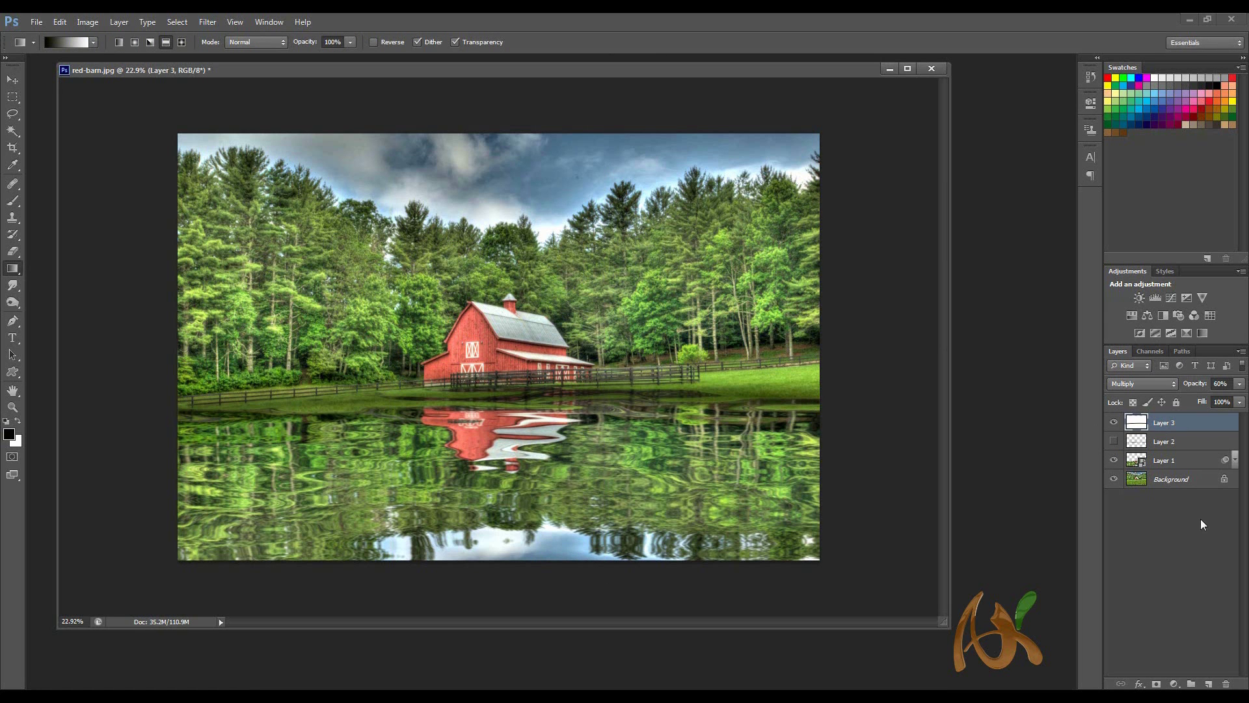
# Add Layer 4 and fill it with a dark-to-light vertical linear gradient.
pyautogui.click(1209, 684)
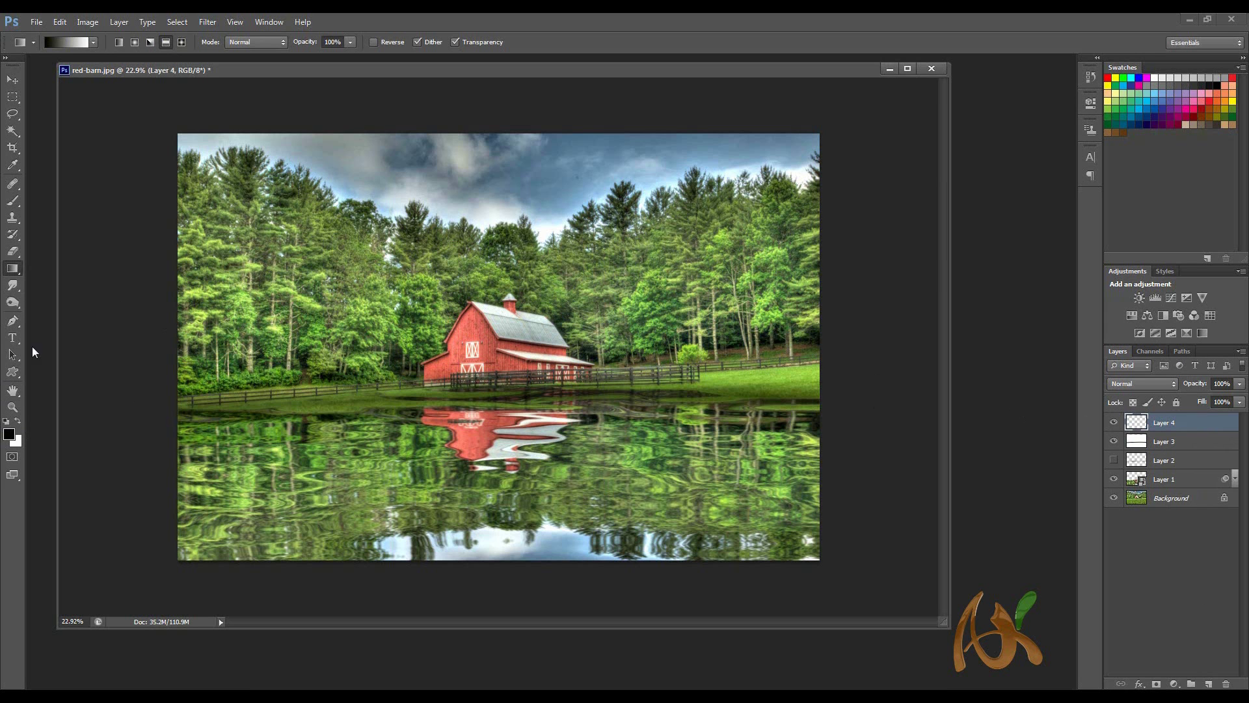
pyautogui.click(119, 42)
pyautogui.moveTo(477, 491); pyautogui.dragTo(491, 573)
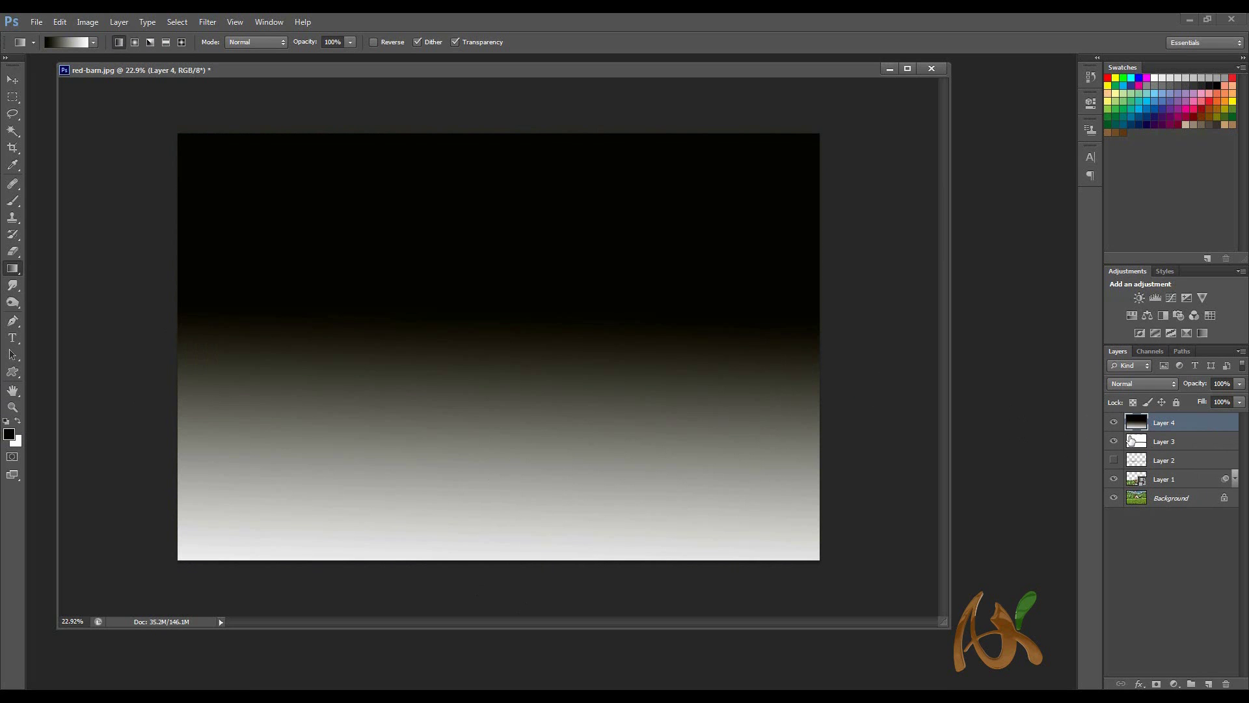
# Set Layer 4 to Screen blending and clip it to the layer below.
pyautogui.click(1155, 382)
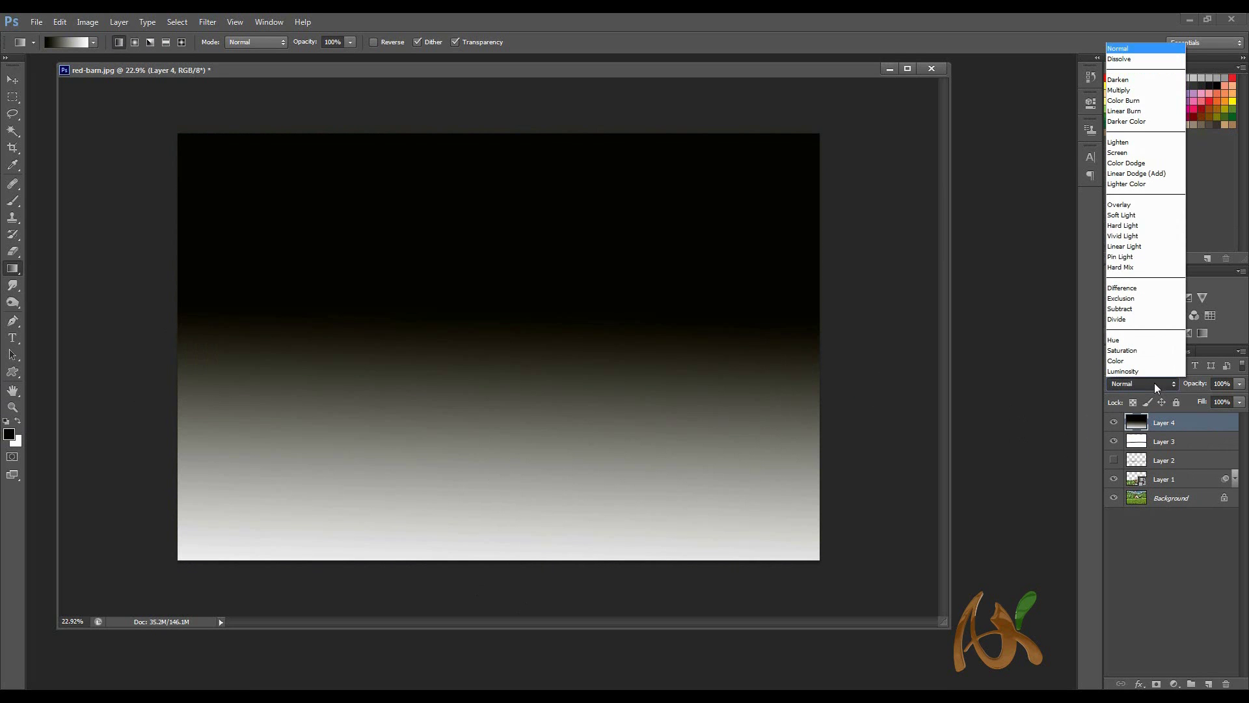
pyautogui.click(1145, 156)
pyautogui.rightClick(1185, 423)
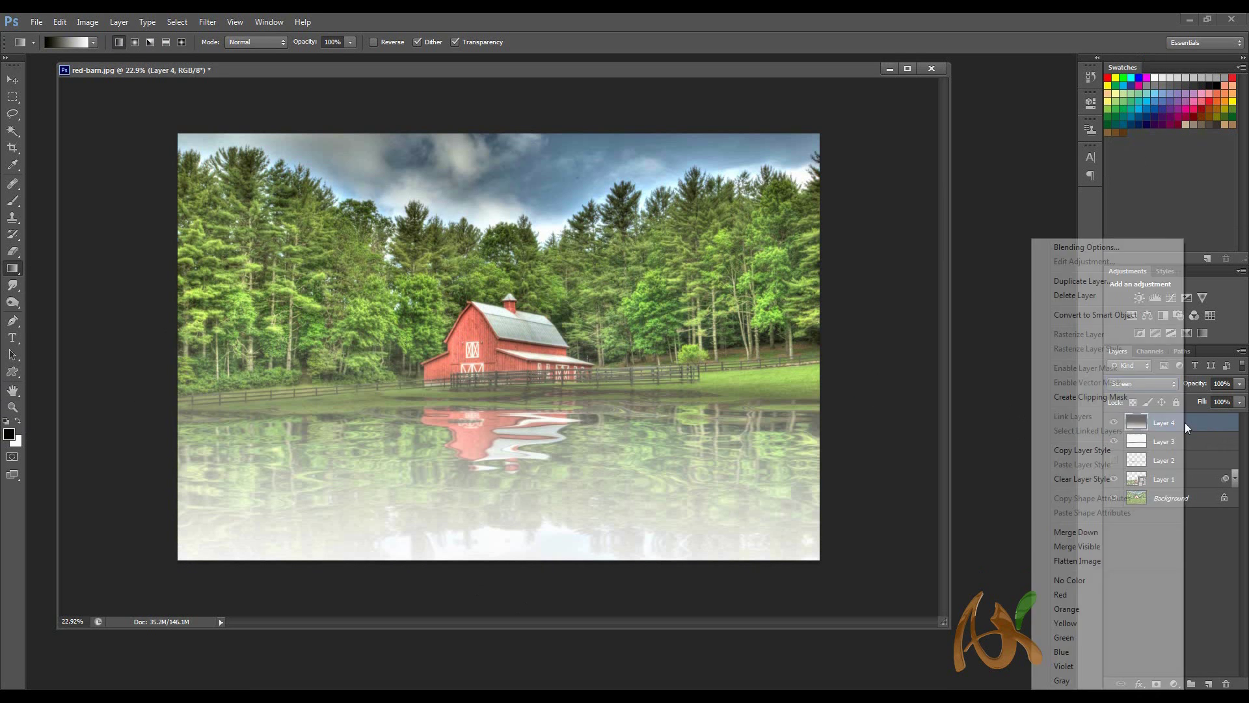
pyautogui.click(1098, 397)
# Adjust Layer 4's opacity up, then back down to 24% to reduce the haze.
pyautogui.click(1238, 385)
pyautogui.moveTo(1209, 400); pyautogui.dragTo(1195, 469)
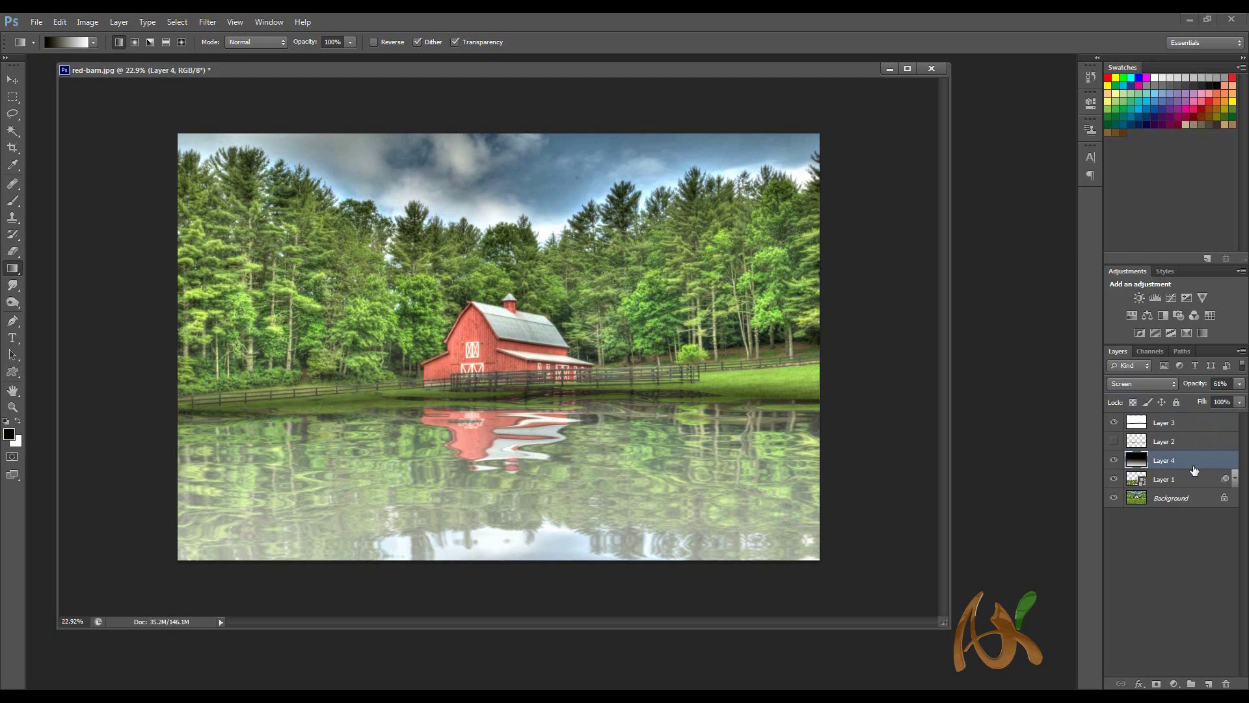
pyautogui.click(1240, 384)
pyautogui.moveTo(1216, 403); pyautogui.dragTo(1200, 402)
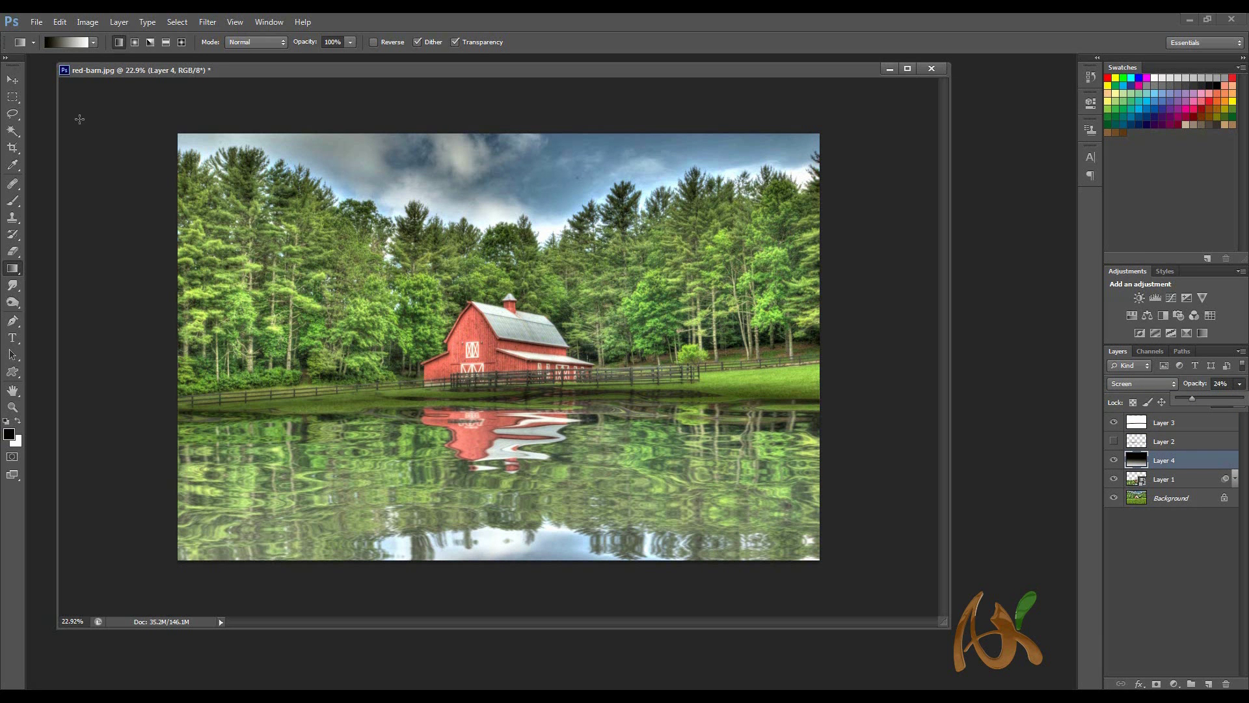
pyautogui.click(16, 81)
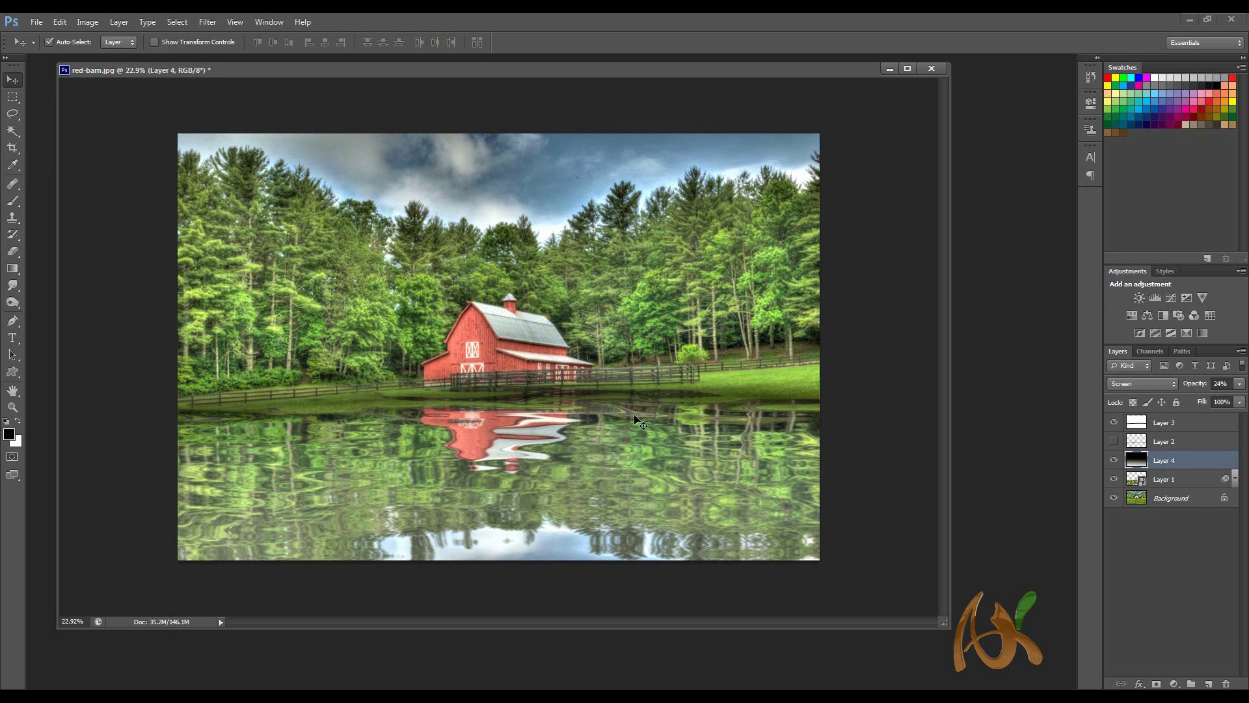
# Warp Layer 3's dark band to bend along the shoreline.
pyautogui.click(1172, 440)
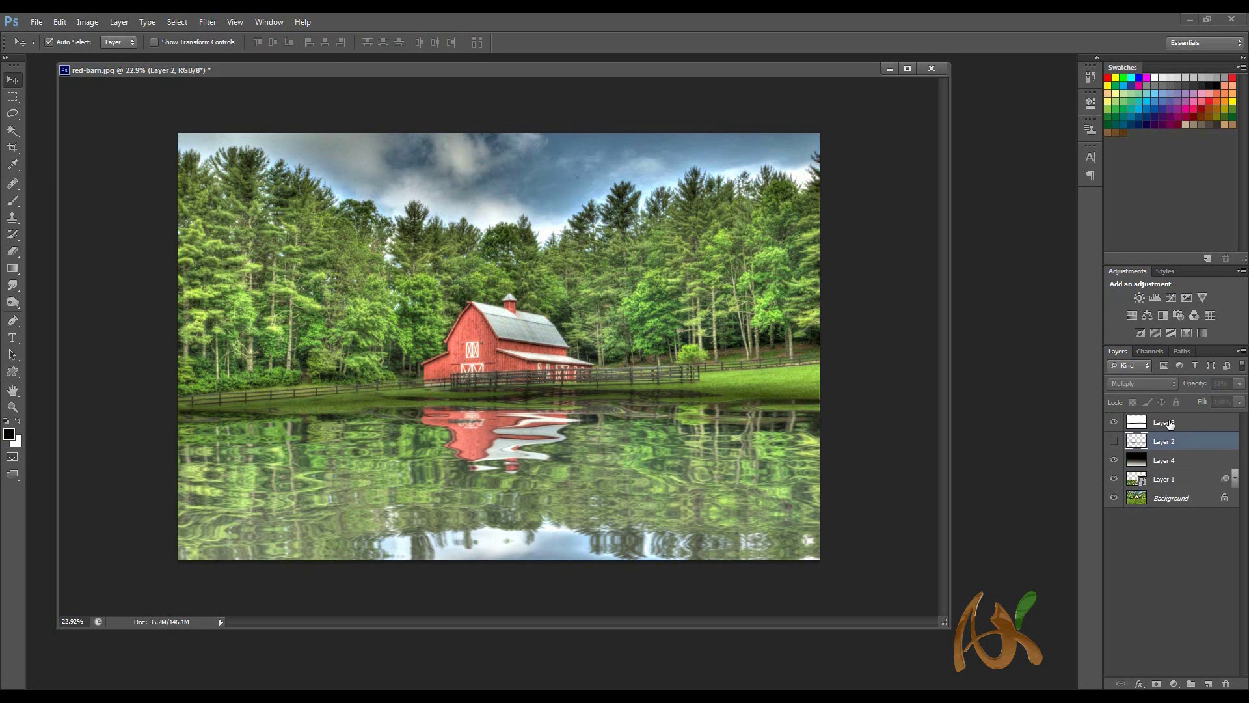
pyautogui.click(1169, 424)
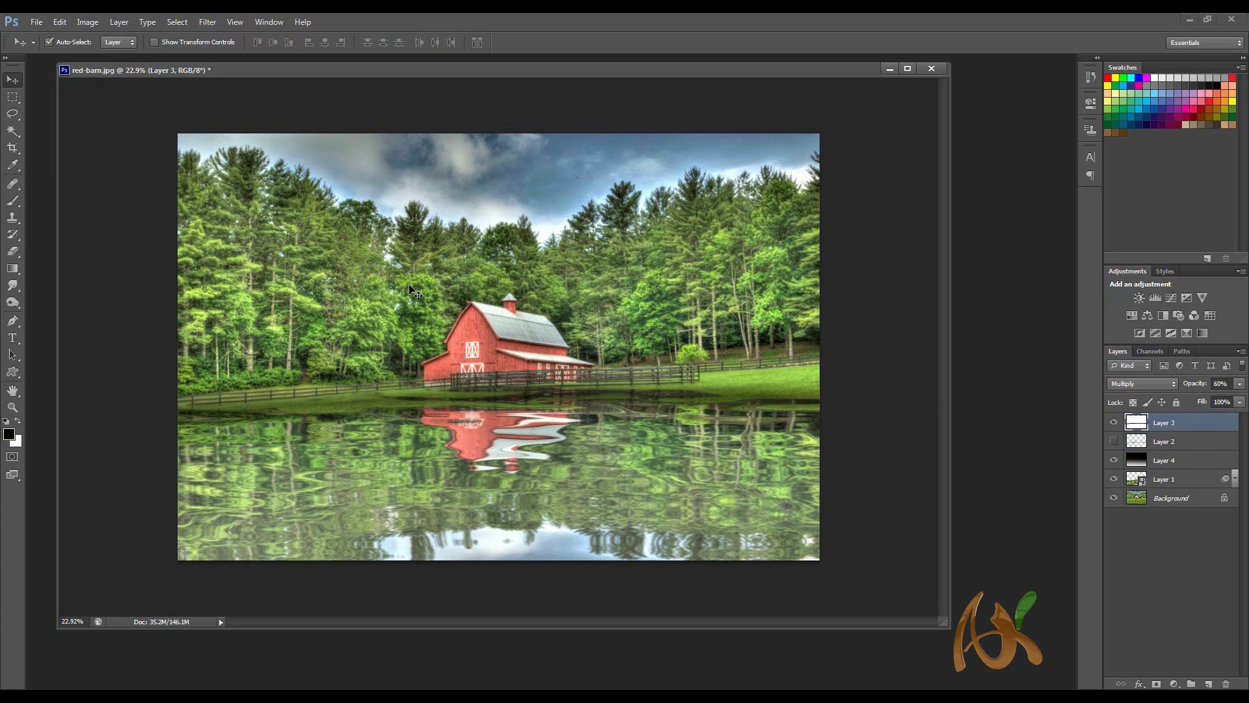
pyautogui.hotkey('ctrl', 't')
pyautogui.rightClick(530, 397)
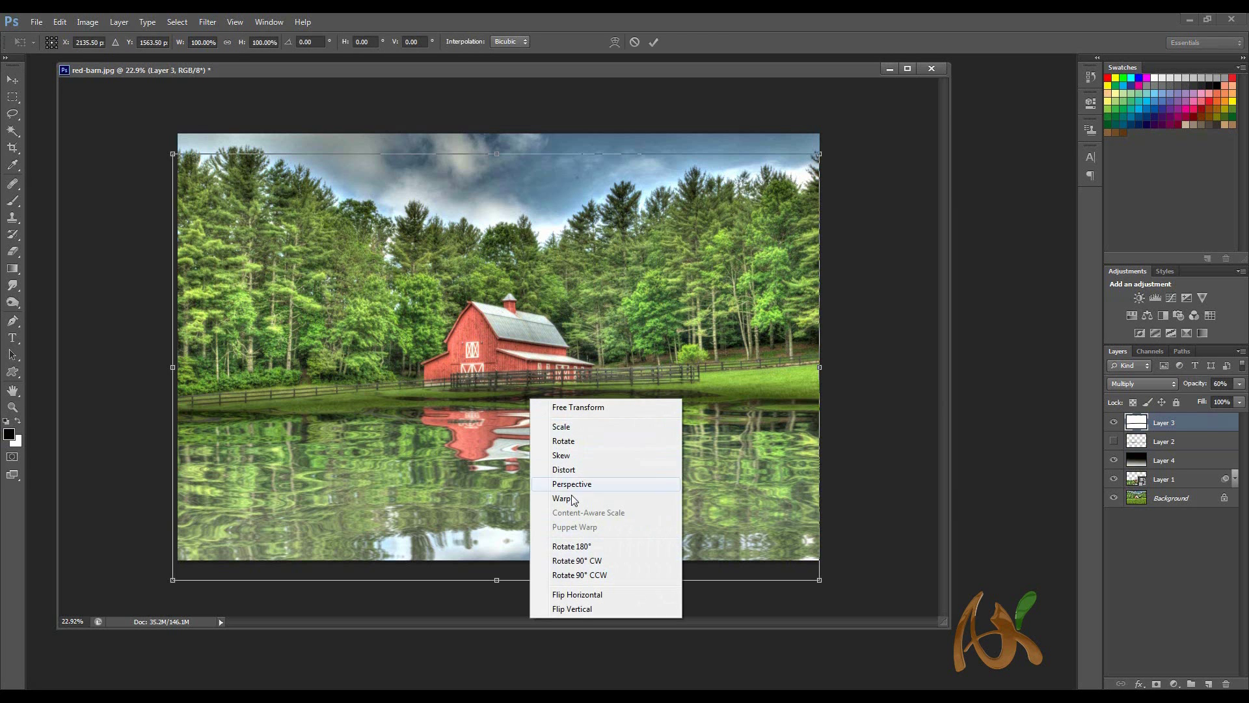
pyautogui.click(548, 499)
pyautogui.moveTo(490, 389); pyautogui.dragTo(477, 388)
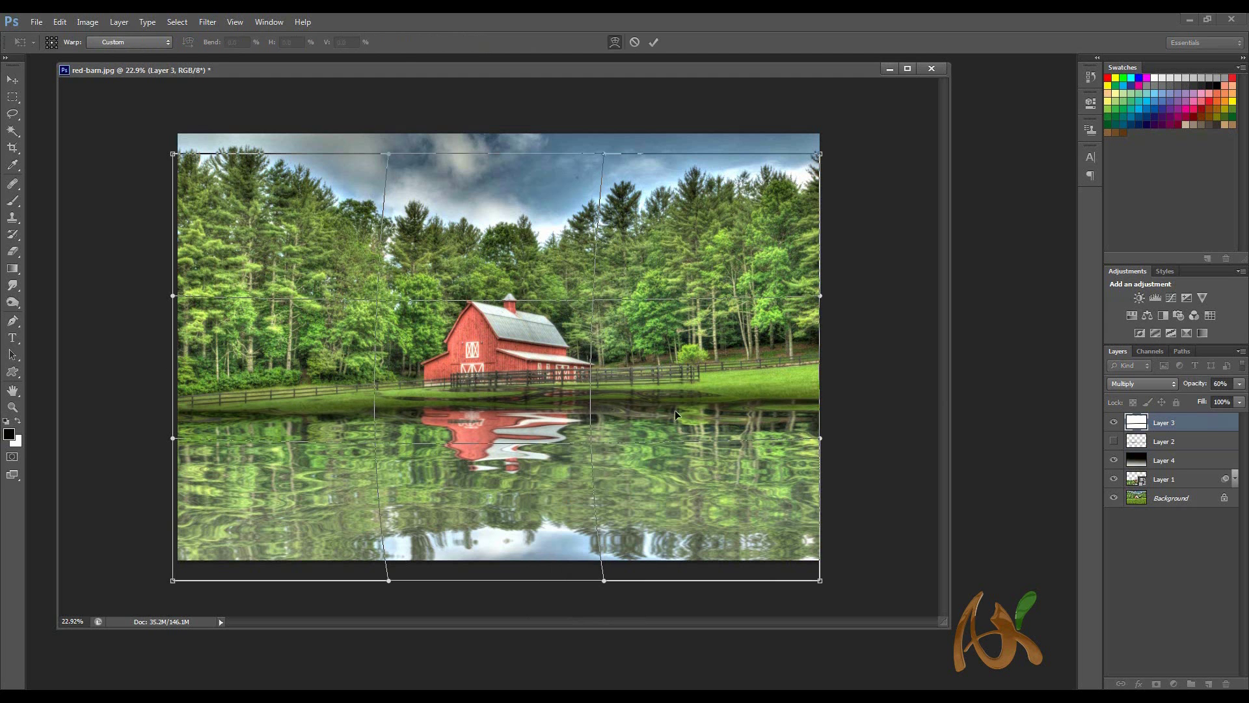
pyautogui.press('Return')
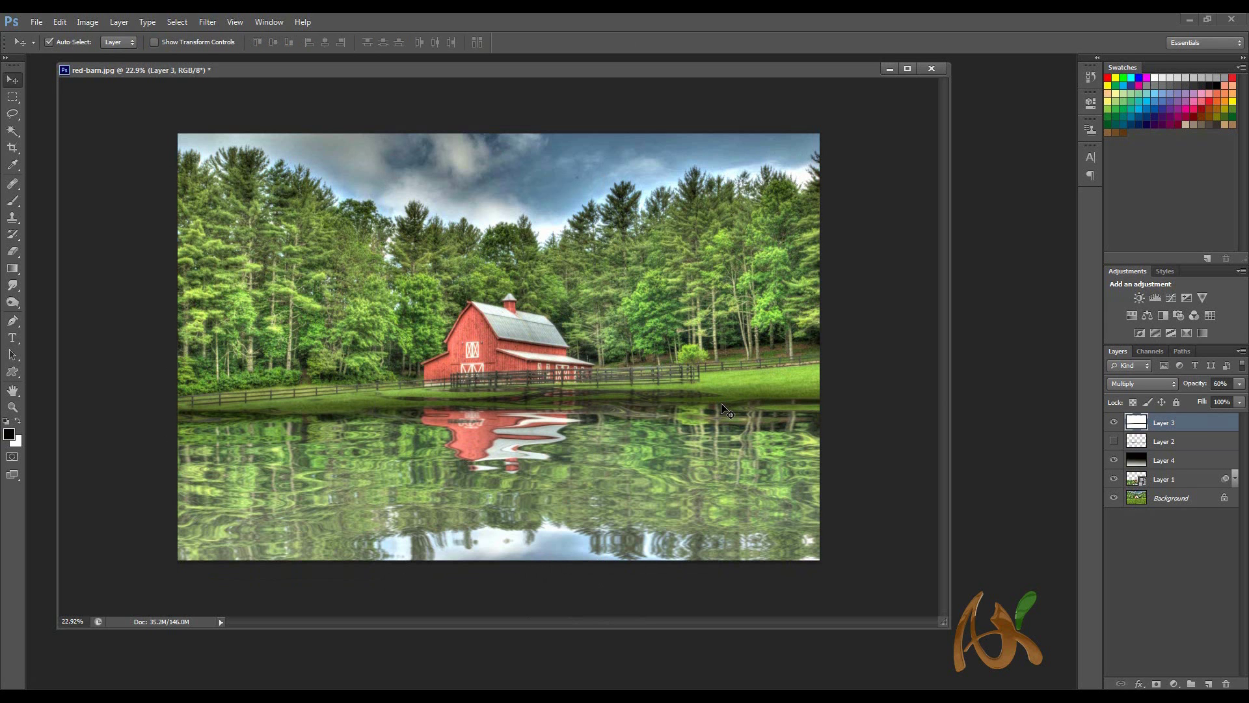
# Lower Layer 4's opacity to 10% and begin saving a copy.
pyautogui.click(1185, 464)
pyautogui.click(1241, 384)
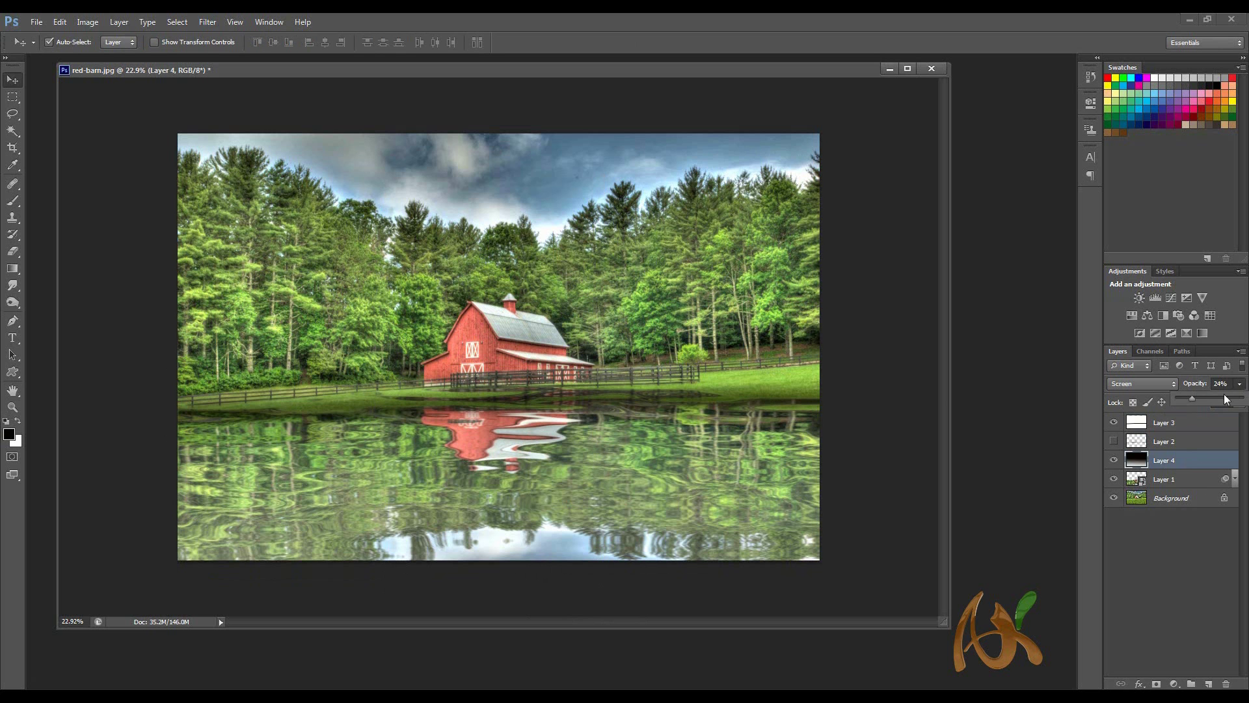
pyautogui.moveTo(1192, 402); pyautogui.dragTo(1182, 400)
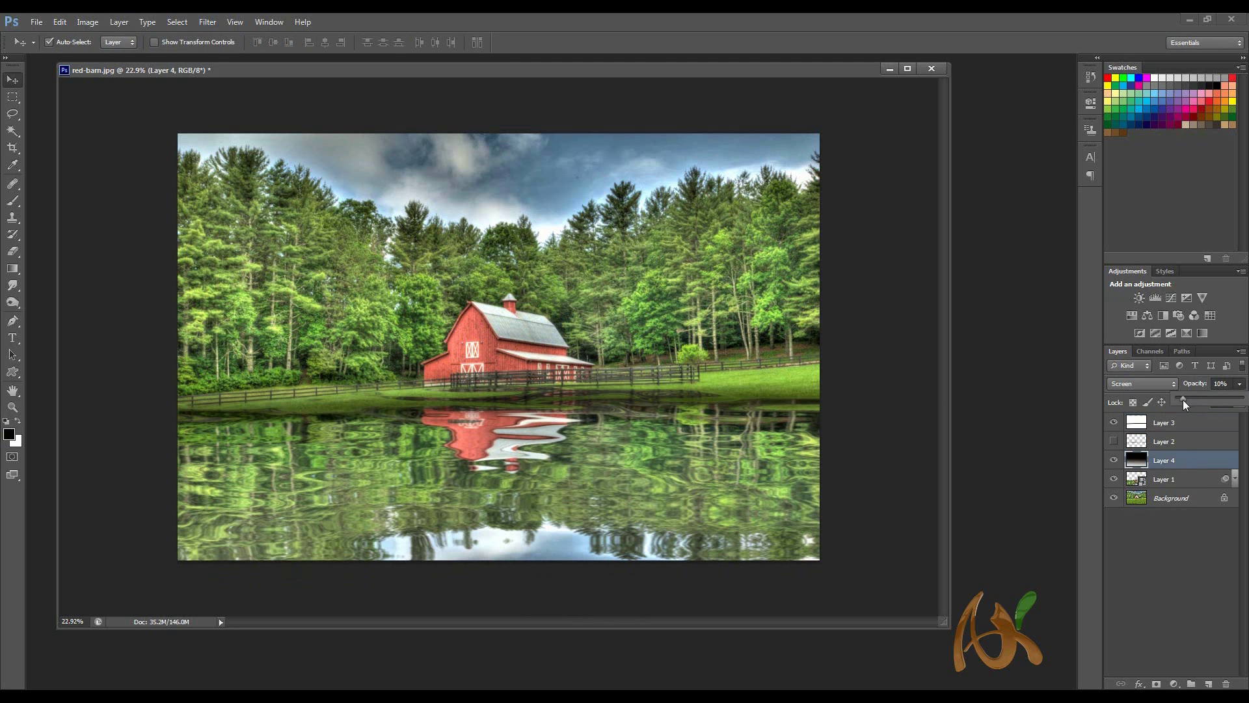
pyautogui.press('Return')
pyautogui.hotkey('ctrl', 'shift', 's')
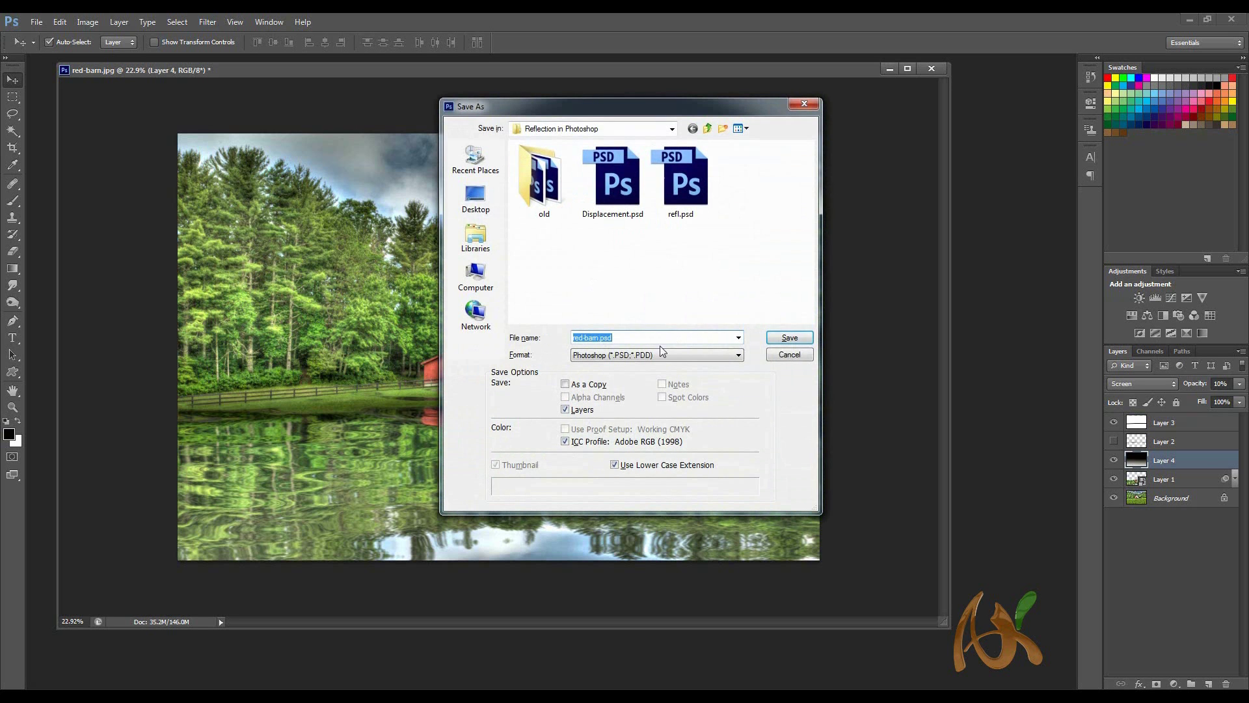
# Save the image as refl2.psd from refl.psd, accepting the Photoshop format options.
pyautogui.click(681, 179)
pyautogui.click(638, 337)
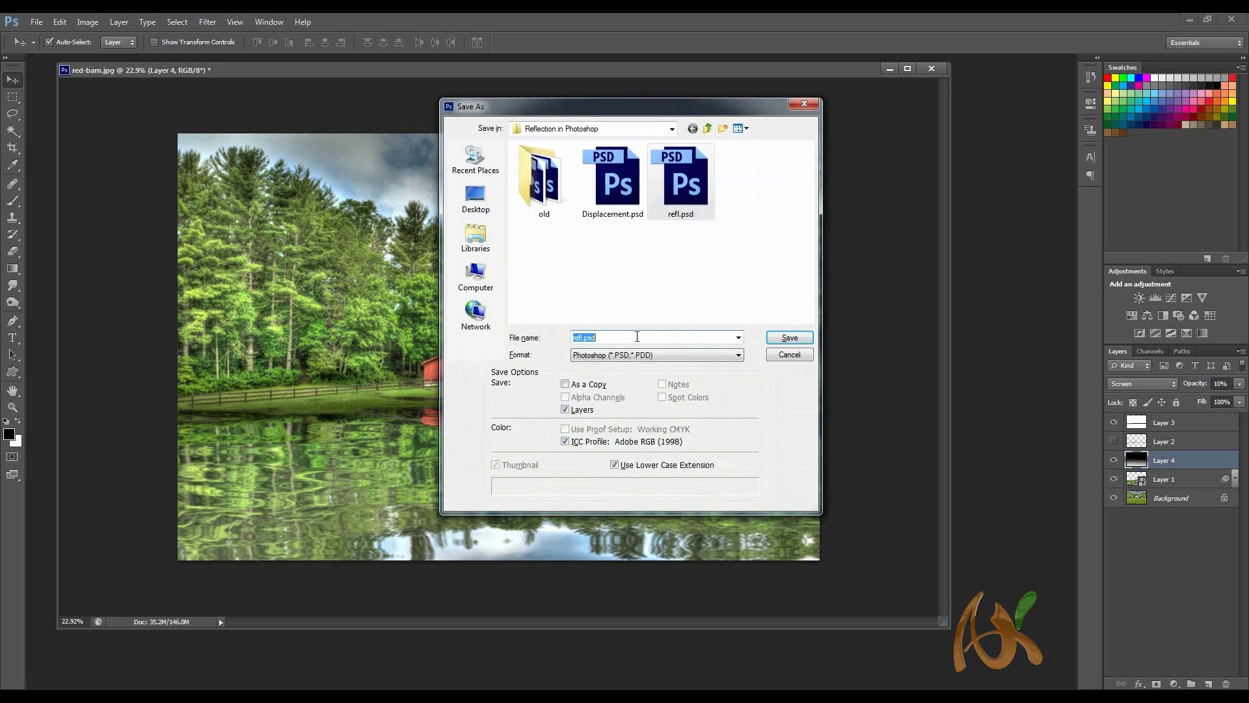
pyautogui.press('BackSpace')
pyautogui.press('BackSpace')
pyautogui.press('BackSpace')
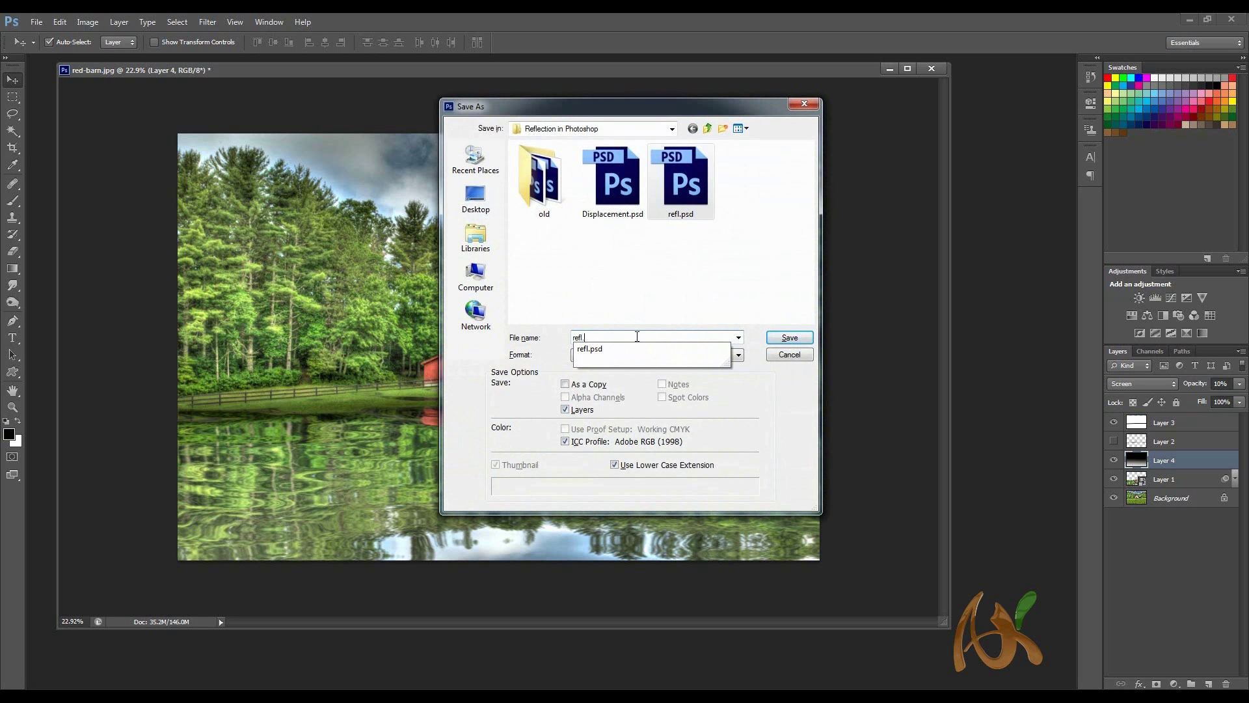
pyautogui.press('Return')
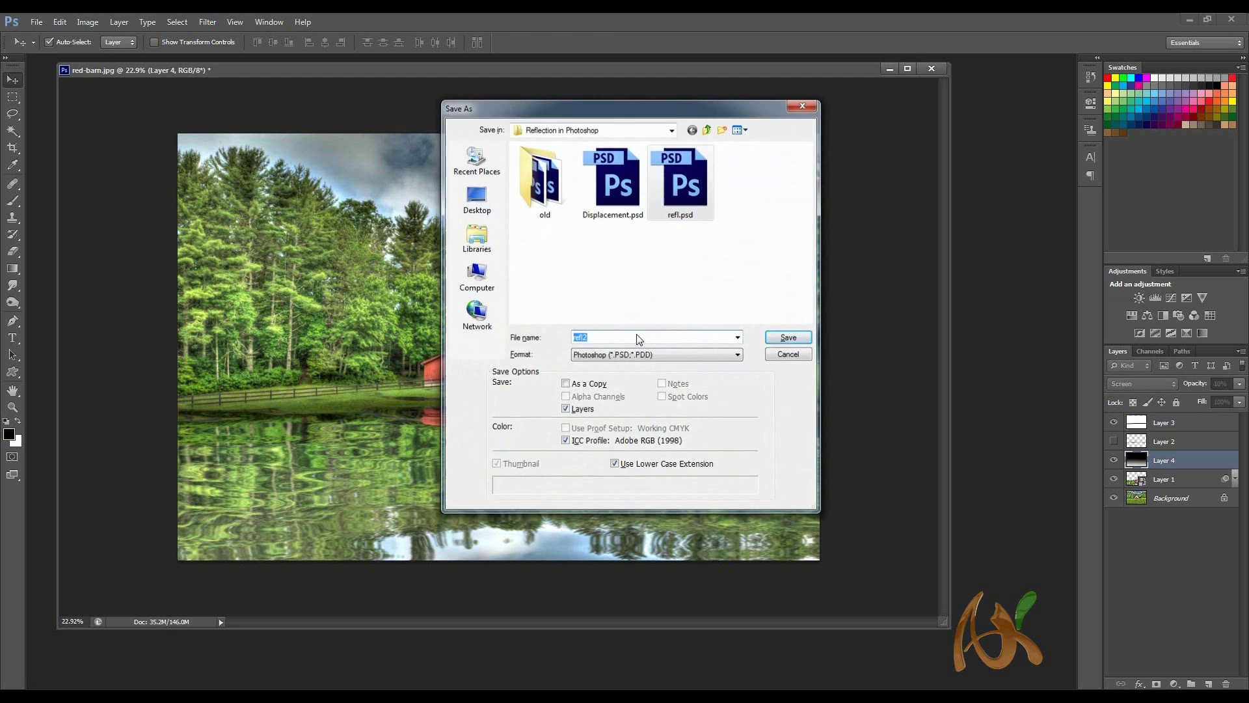
pyautogui.click(752, 226)
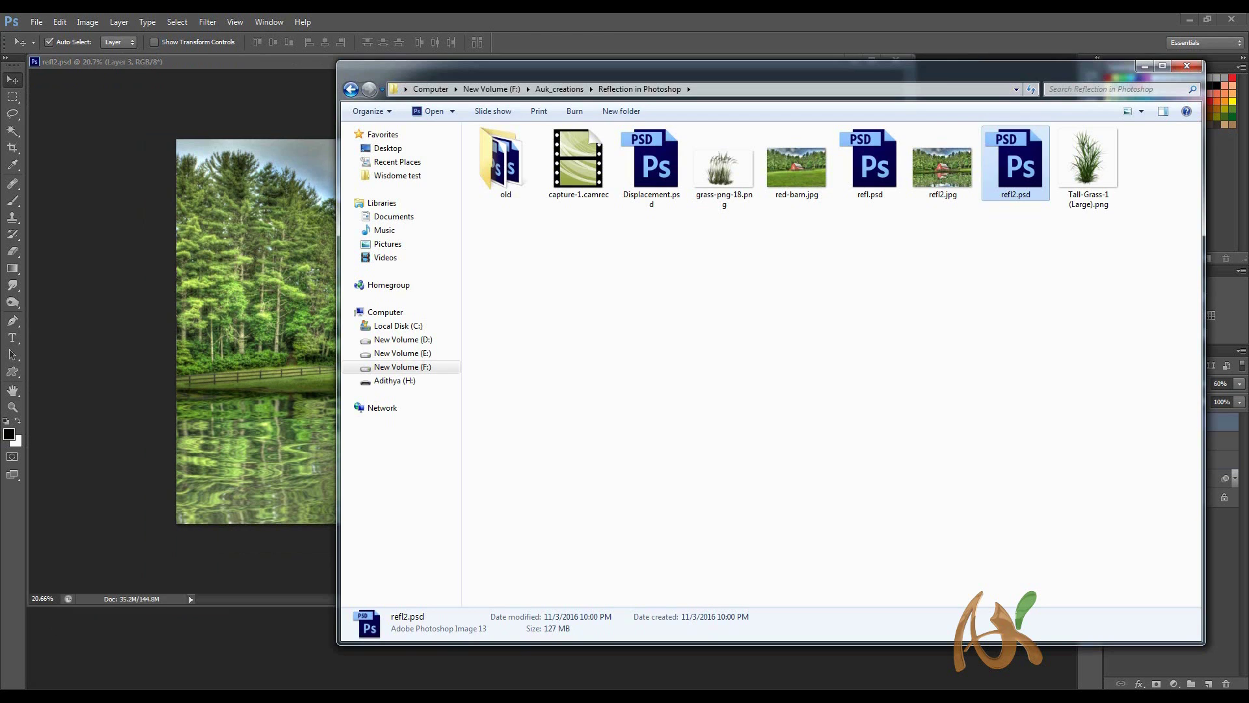
# Place Tall-Grass-1 in the lower-left foreground, scaled to about 61%.
pyautogui.click(1090, 310)
pyautogui.moveTo(1084, 184); pyautogui.dragTo(234, 452)
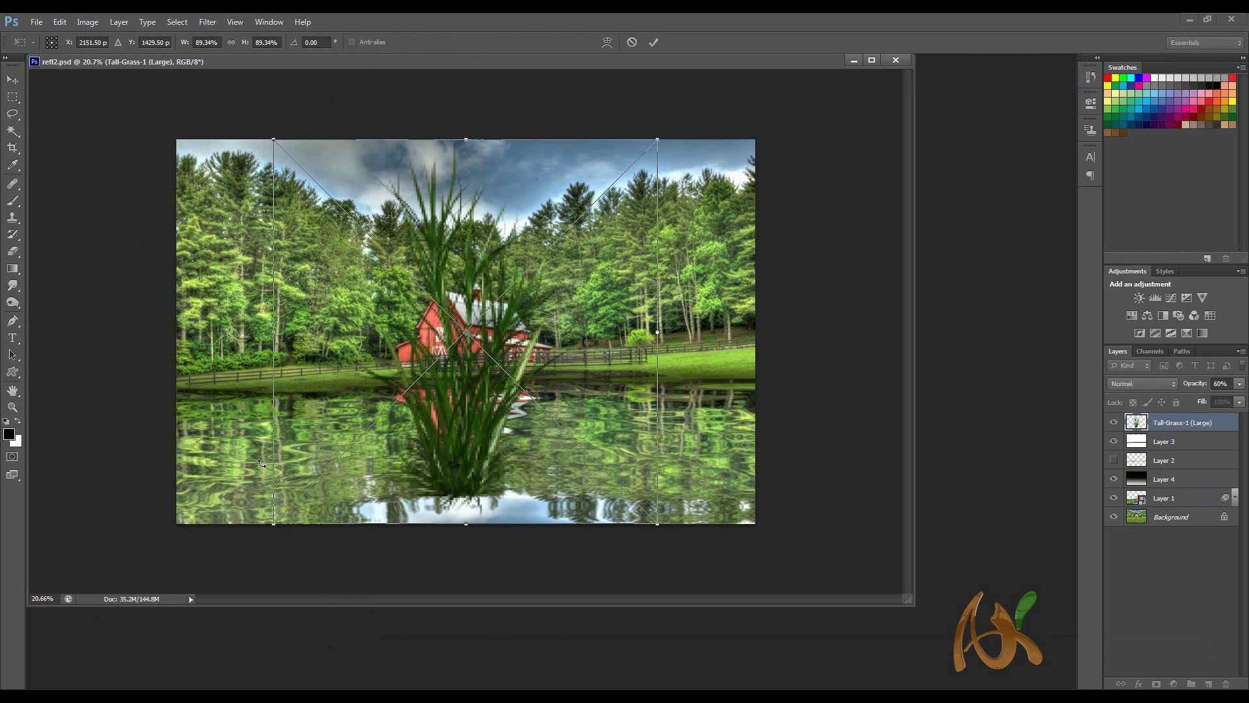
pyautogui.moveTo(459, 404); pyautogui.dragTo(239, 533)
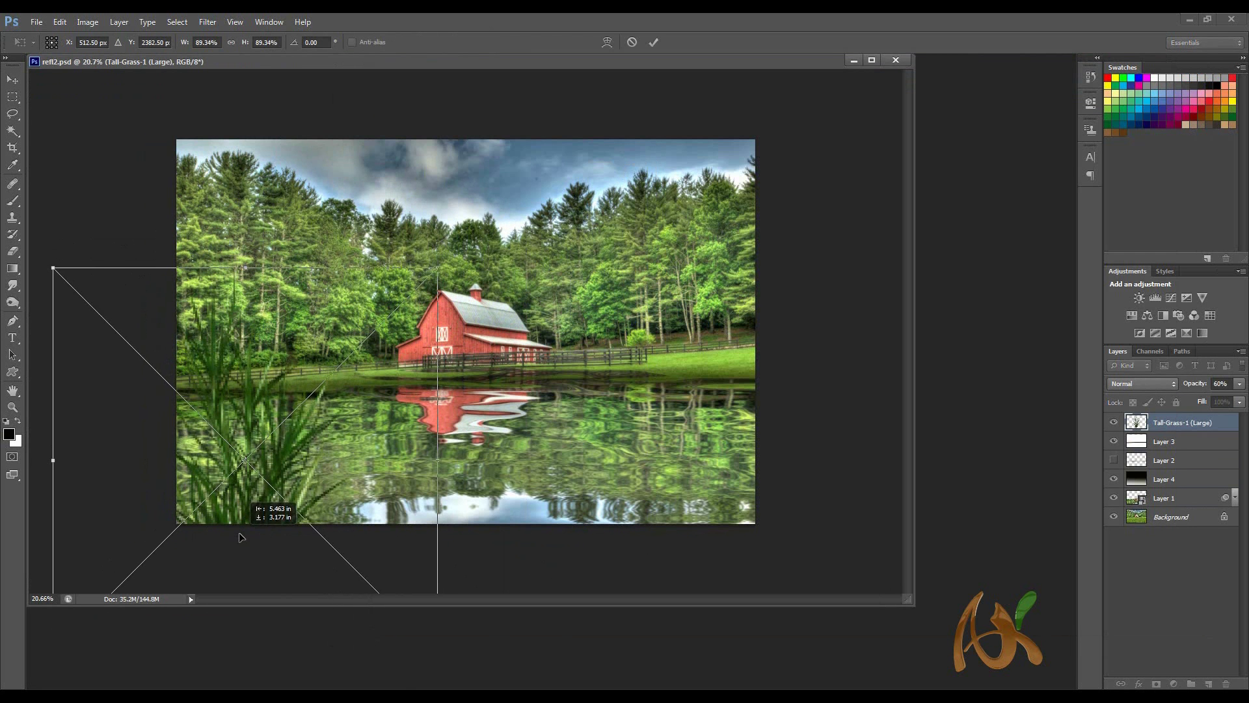
pyautogui.moveTo(439, 268); pyautogui.dragTo(361, 343)
pyautogui.moveTo(240, 500)
pyautogui.mouseDown()
pyautogui.moveTo(261, 471)
pyautogui.moveTo(250, 493)
pyautogui.mouseUp()
pyautogui.moveTo(379, 337); pyautogui.dragTo(337, 382)
pyautogui.moveTo(243, 498); pyautogui.dragTo(722, 506)
pyautogui.press('Return')
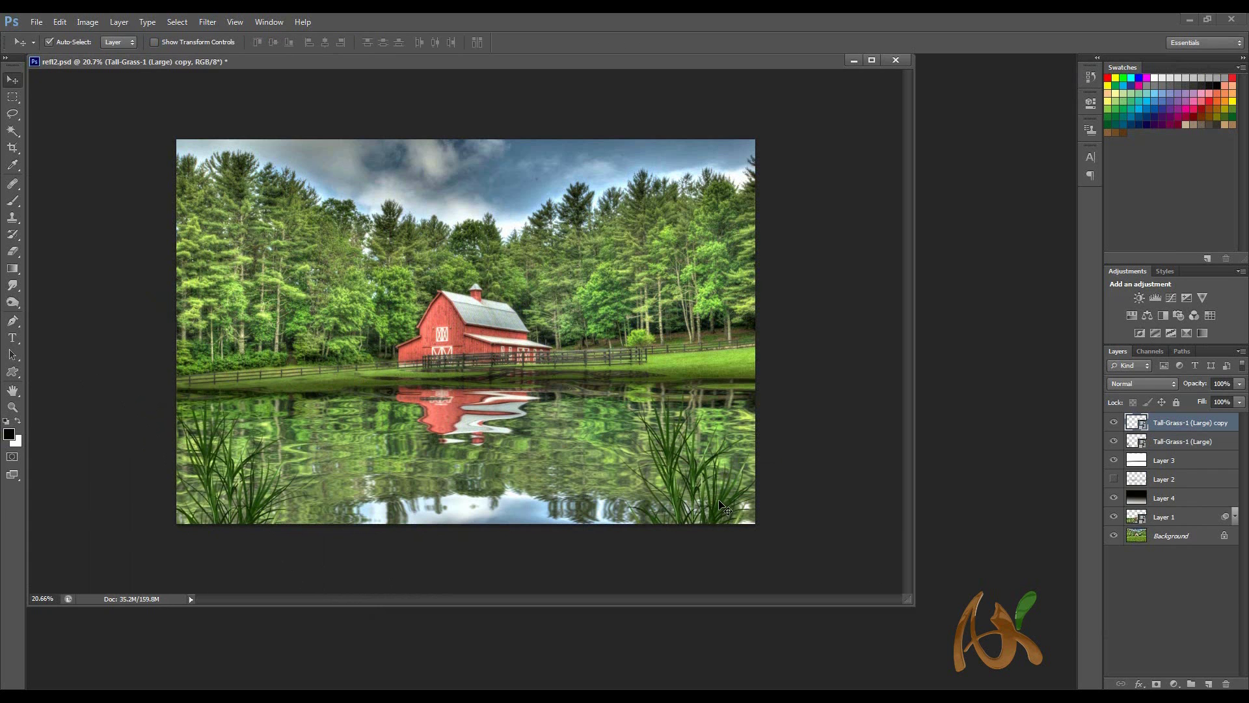
# Flip the grass copy horizontally and move it into the lower-right corner.
pyautogui.hotkey('ctrl', 't')
pyautogui.rightClick(719, 498)
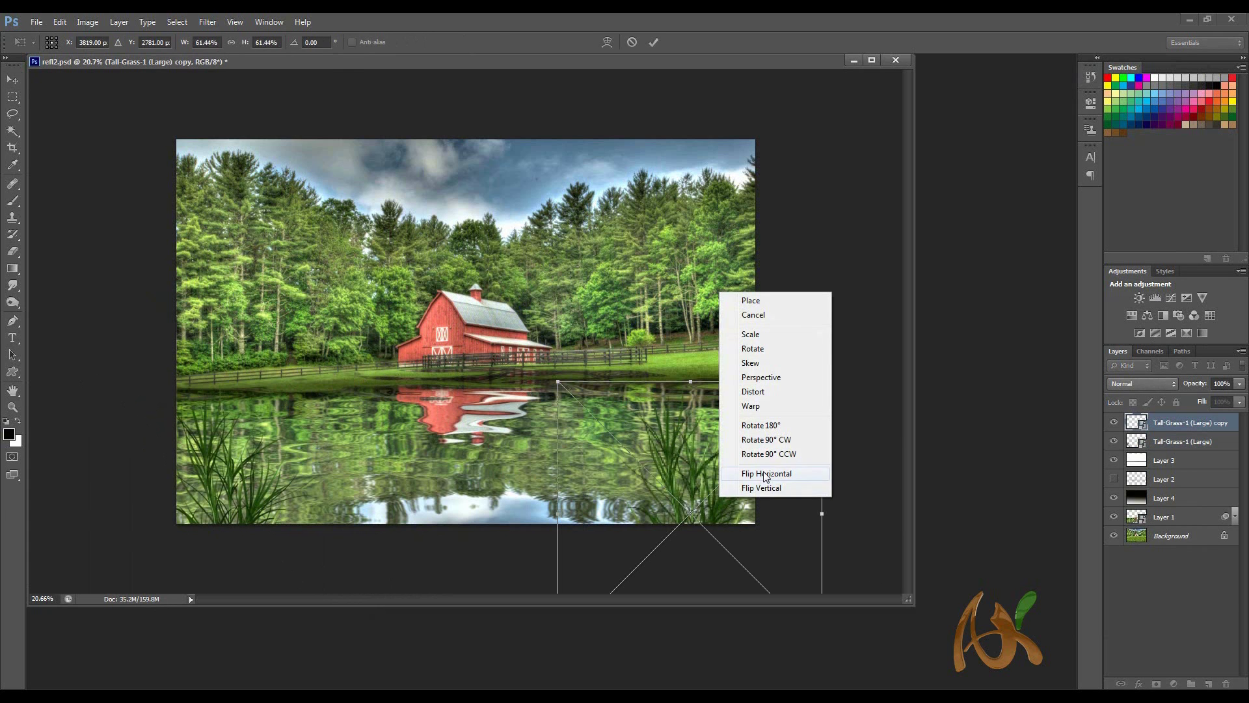
pyautogui.click(755, 474)
pyautogui.moveTo(704, 486); pyautogui.dragTo(728, 512)
pyautogui.press('Return')
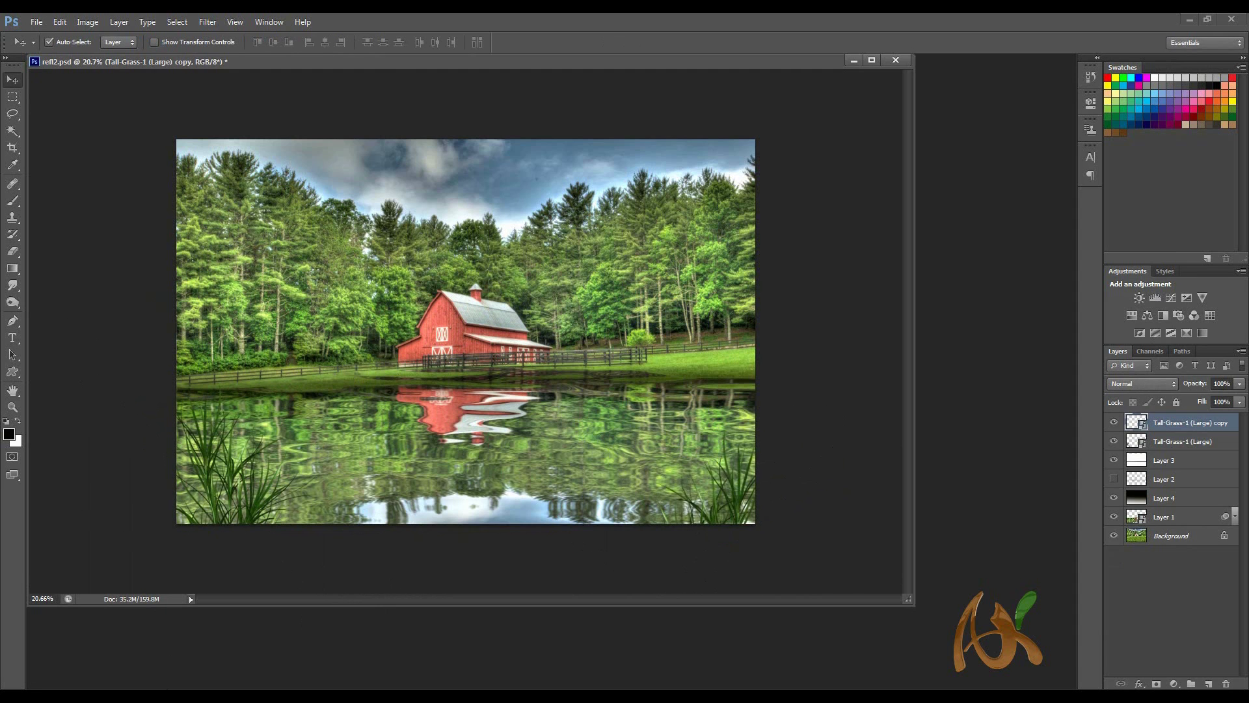
# Stretch grass-png-18 to about 376% along the bottom edge, then duplicate its layer.
pyautogui.hotkey('alt', 'Tab')
pyautogui.click(822, 426)
pyautogui.moveTo(737, 176); pyautogui.dragTo(426, 420)
pyautogui.moveTo(494, 314); pyautogui.dragTo(608, 260)
pyautogui.moveTo(497, 320); pyautogui.dragTo(510, 510)
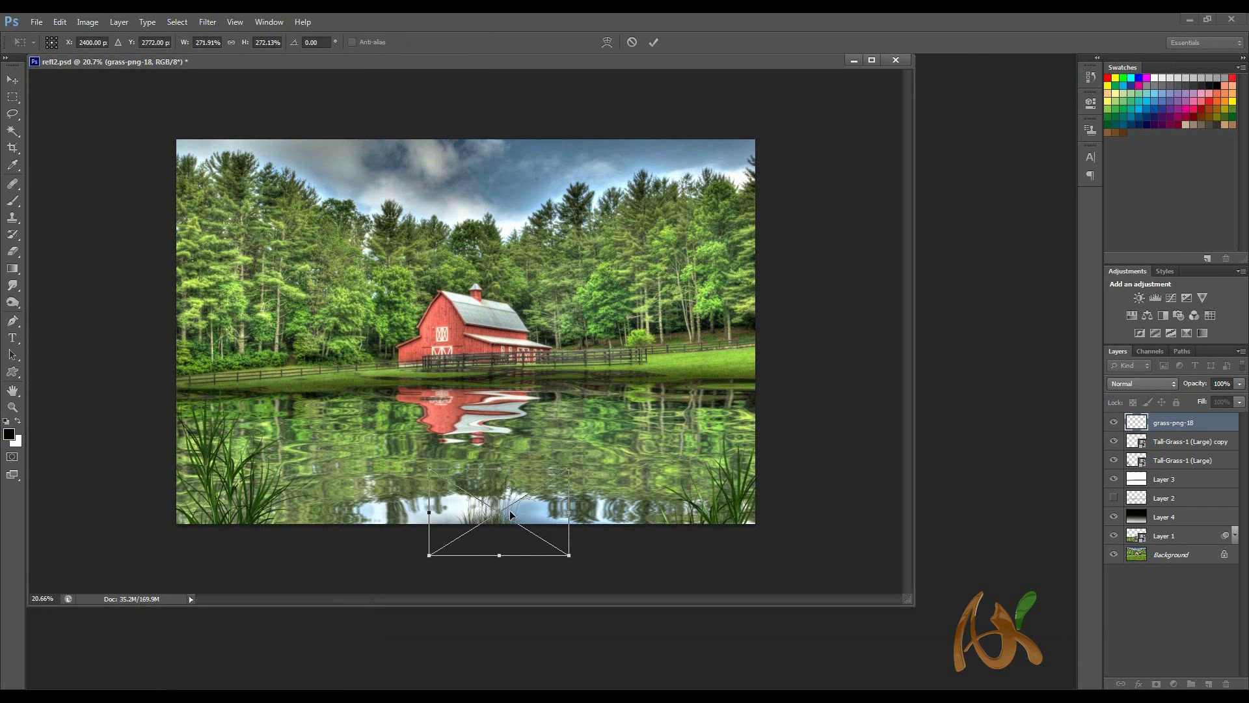
pyautogui.moveTo(569, 469); pyautogui.dragTo(624, 434)
pyautogui.moveTo(531, 522); pyautogui.dragTo(477, 520)
pyautogui.press('Return')
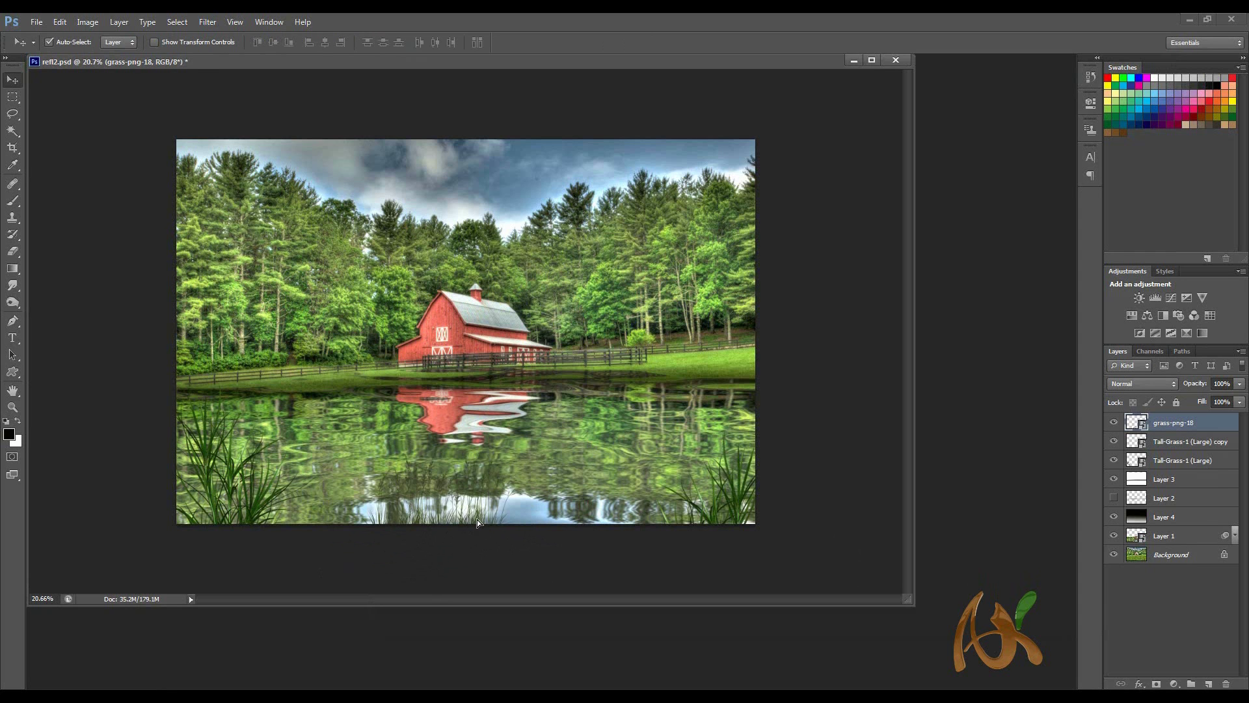
pyautogui.hotkey('ctrl', 'j')
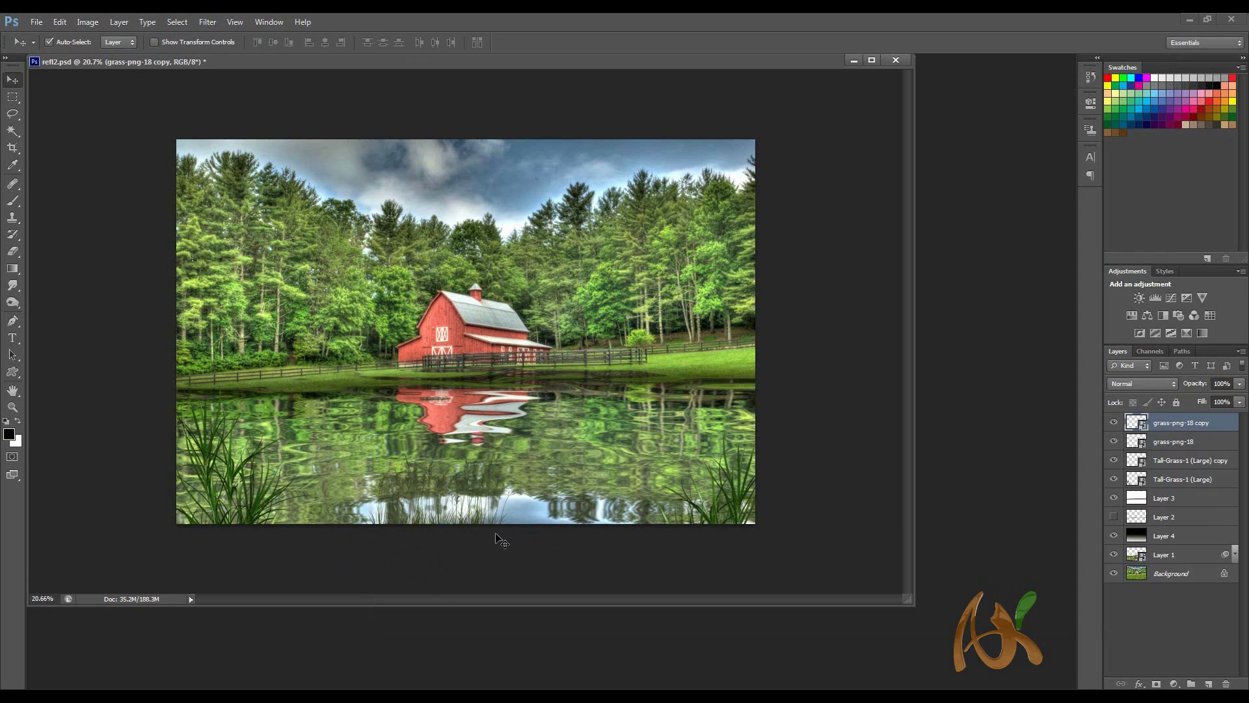
# Convert the Background layer into the regular Layer 0.
pyautogui.click(1184, 574)
pyautogui.rightClick(1186, 572)
pyautogui.press('Escape')
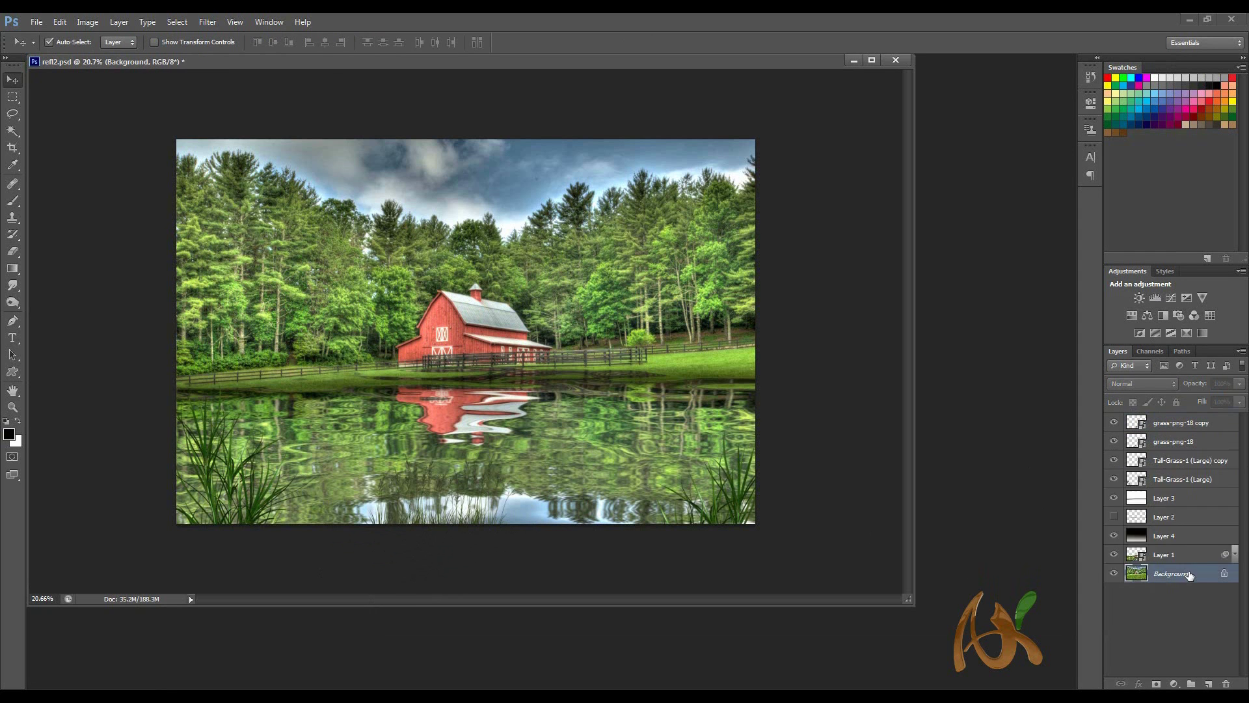
pyautogui.doubleClick(1196, 575)
pyautogui.click(732, 233)
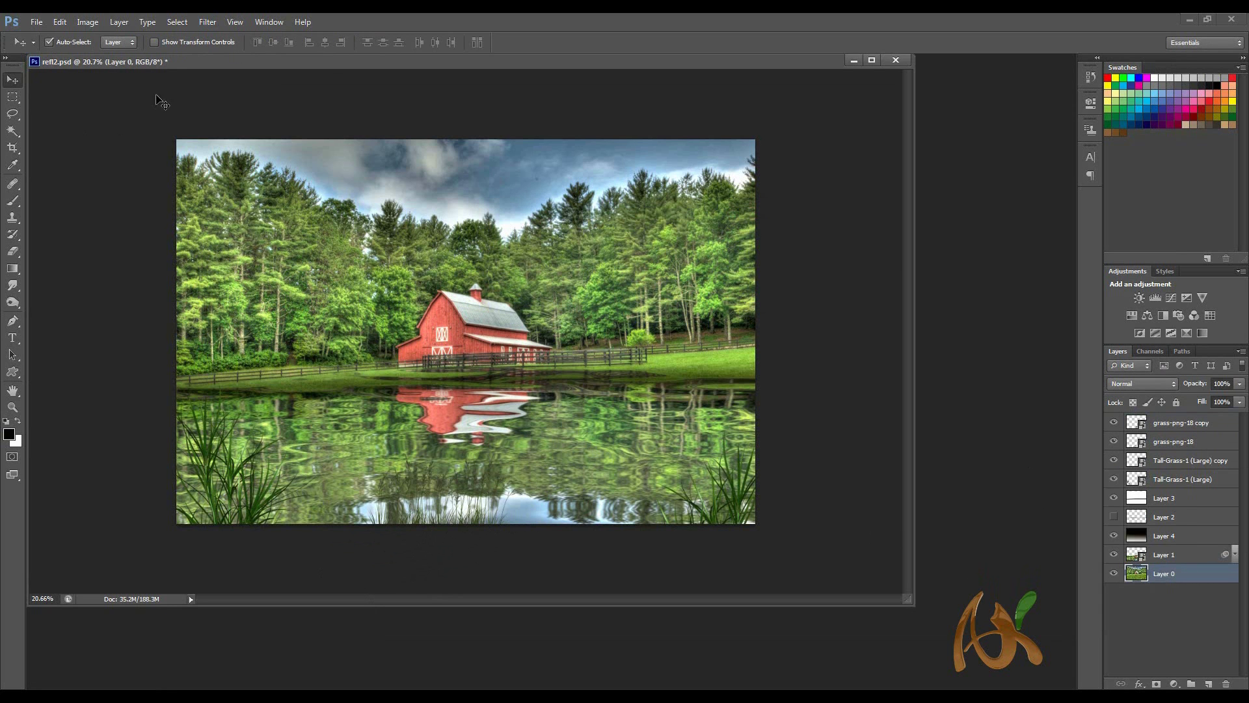
# Switch to the Blur Tool with a brush size of 1800.
pyautogui.click(14, 286)
pyautogui.click(65, 285)
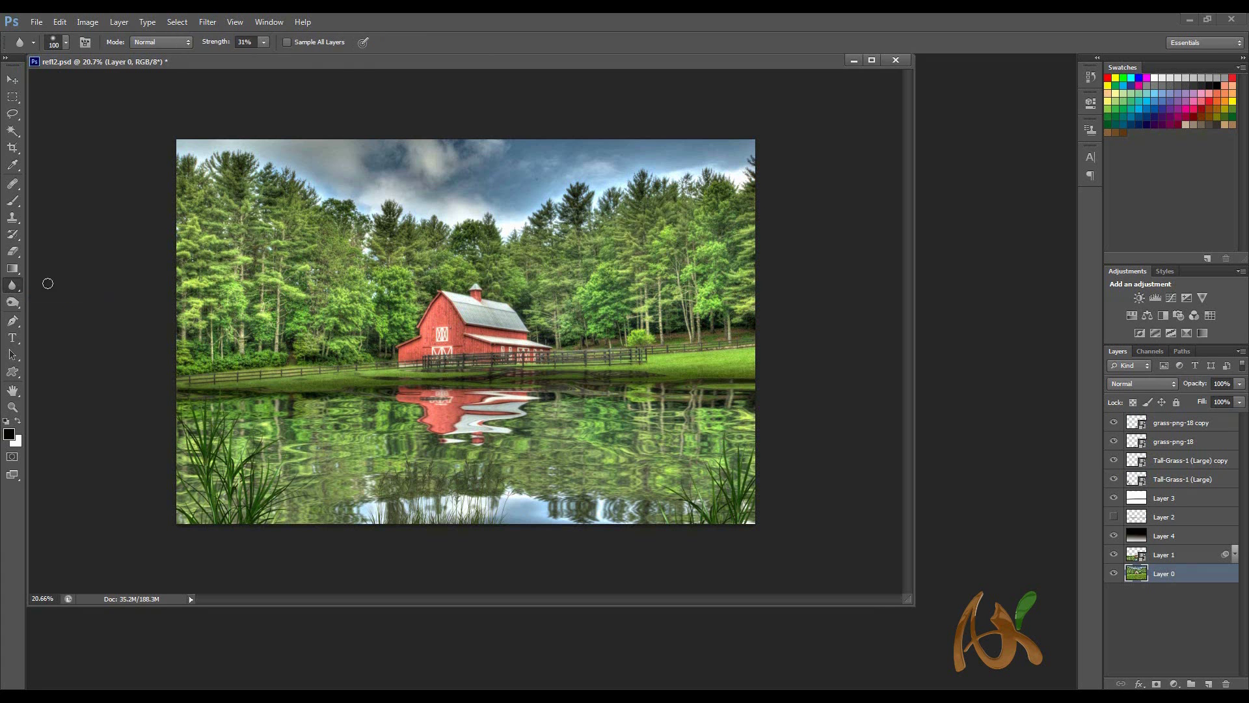
pyautogui.press(']')
pyautogui.press(']')
pyautogui.press(']')
pyautogui.press(']')
pyautogui.press(']')
pyautogui.press(']')
pyautogui.press(']')
pyautogui.press(']')
pyautogui.press(']')
pyautogui.press(']')
pyautogui.press(']')
pyautogui.press(']')
pyautogui.press(']')
pyautogui.press(']')
pyautogui.press(']')
pyautogui.press(']')
pyautogui.press(']')
pyautogui.press(']')
pyautogui.press(']')
pyautogui.press(']')
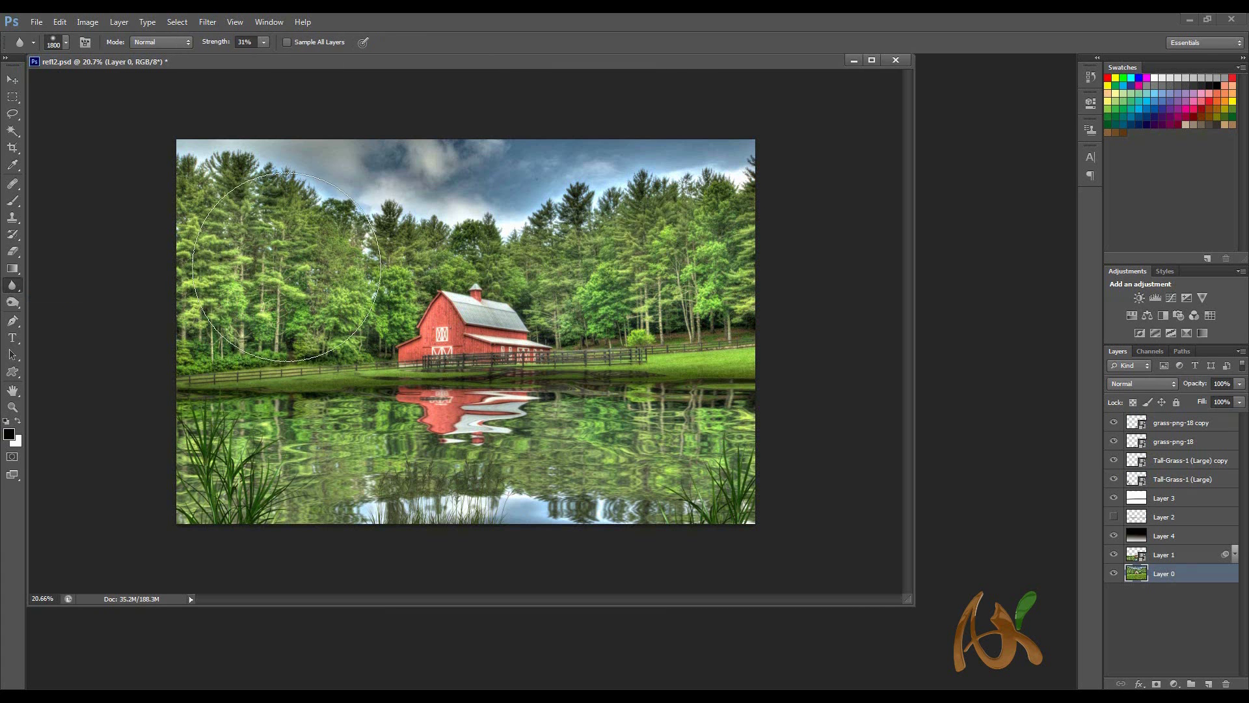